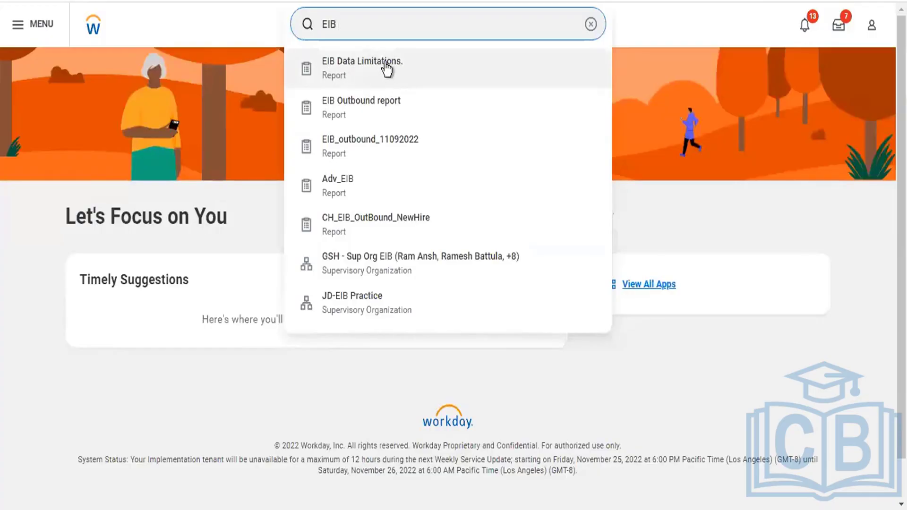
- Open the EIB Data Limitations report and show the worker-selection options for its Manager prompt
left_click(387, 69)
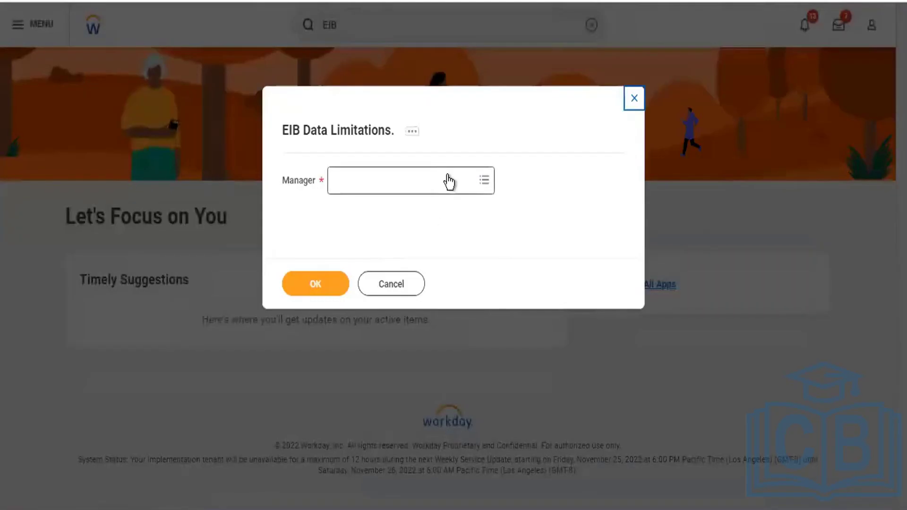
left_click(449, 178)
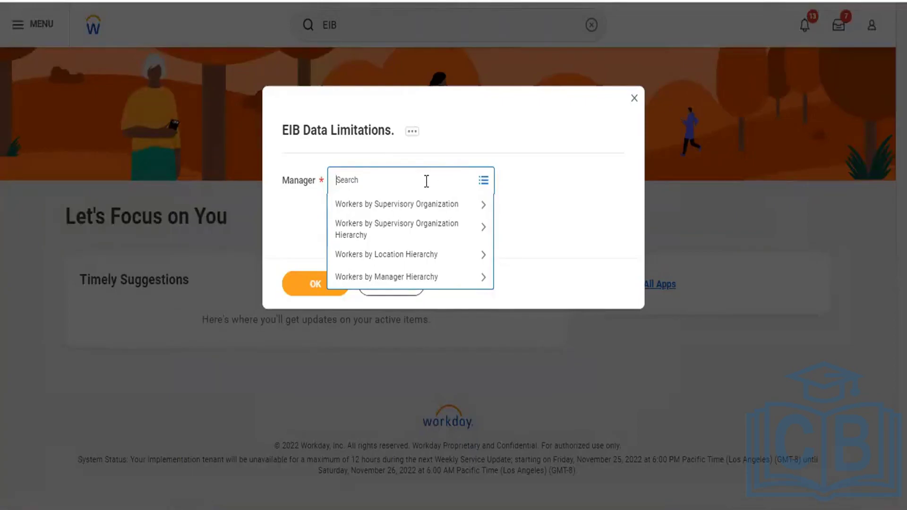
left_click(384, 262)
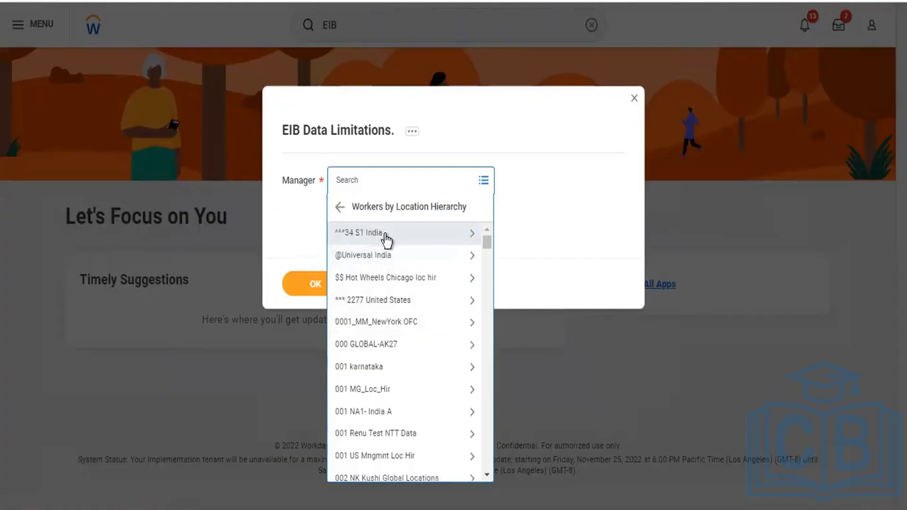
left_click(374, 256)
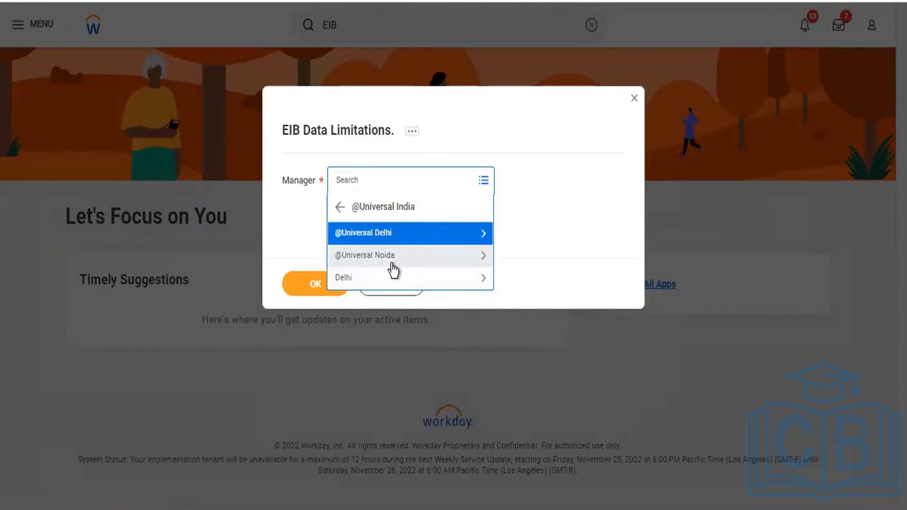
left_click(377, 234)
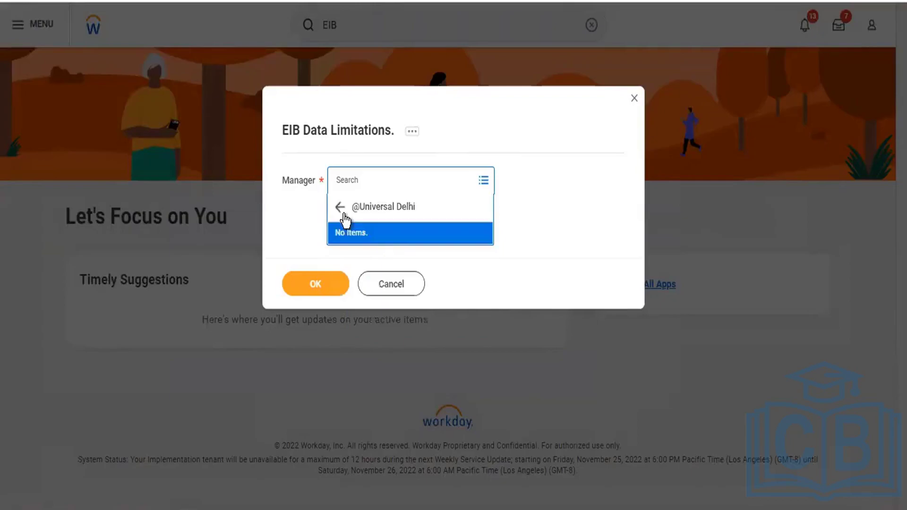
left_click(342, 211)
left_click(378, 264)
left_click(339, 209)
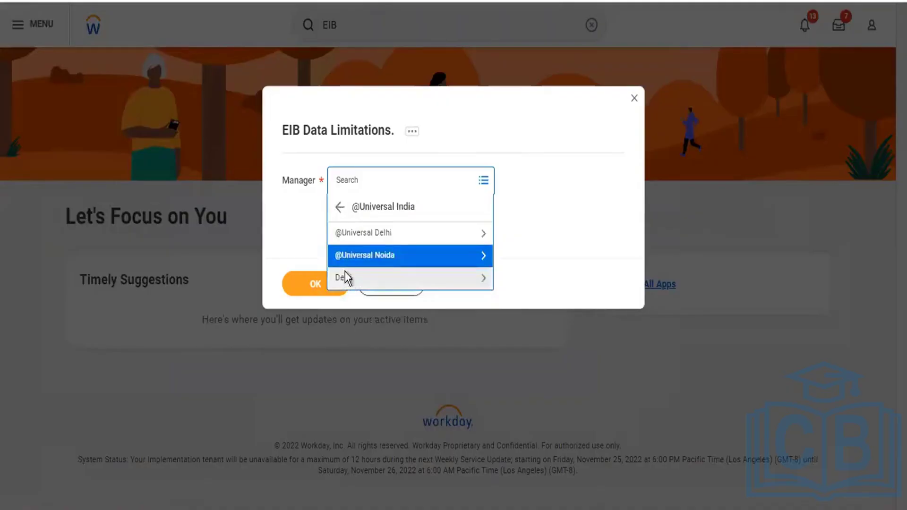
left_click(345, 277)
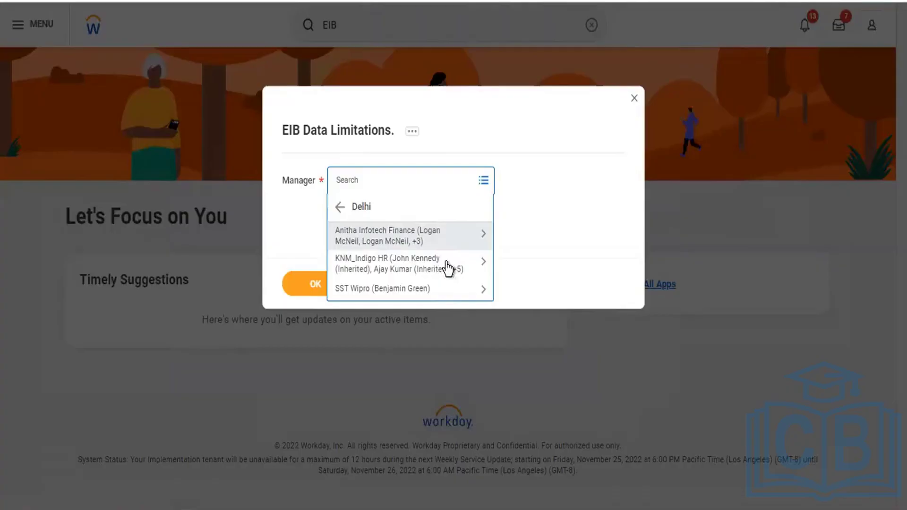
- Pick the consultant in Delhi's first organization as Manager and run the report
left_click(383, 237)
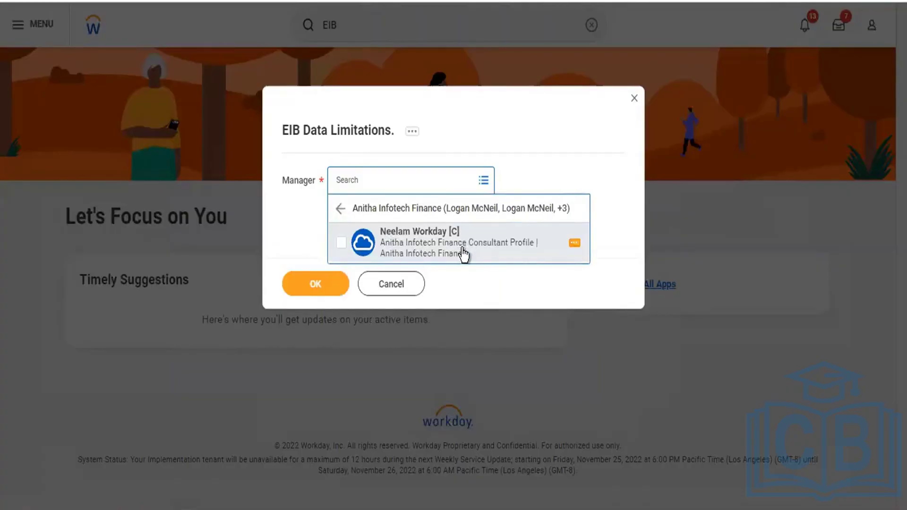
left_click(342, 245)
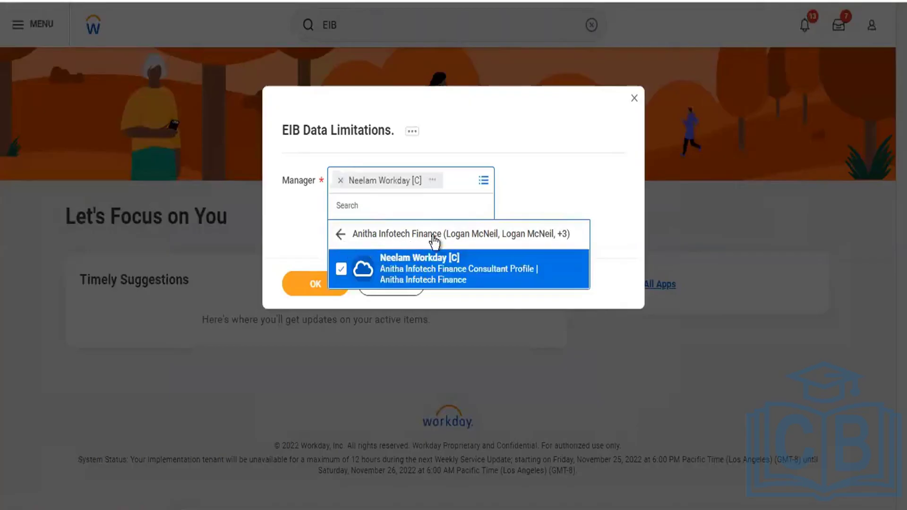
left_click(597, 192)
left_click(318, 283)
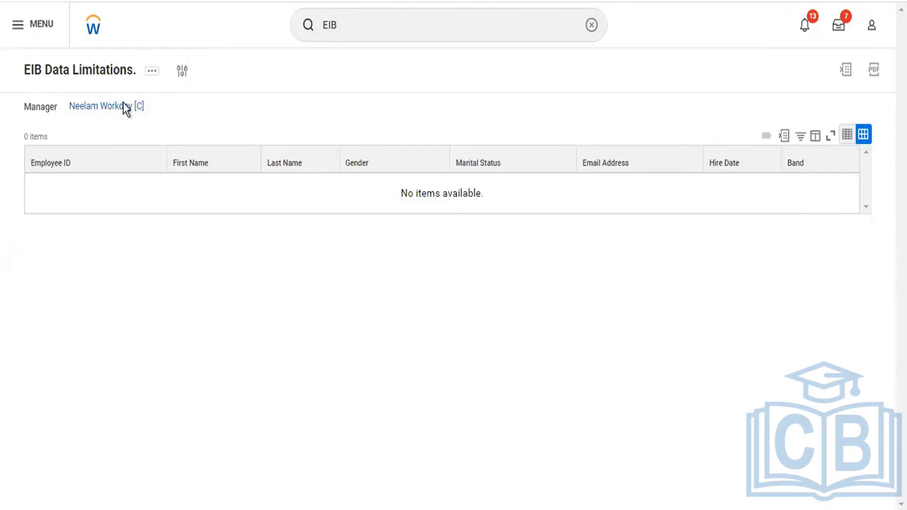
- Export the empty report to Excel, download the .xlsx, and open it
left_click(785, 135)
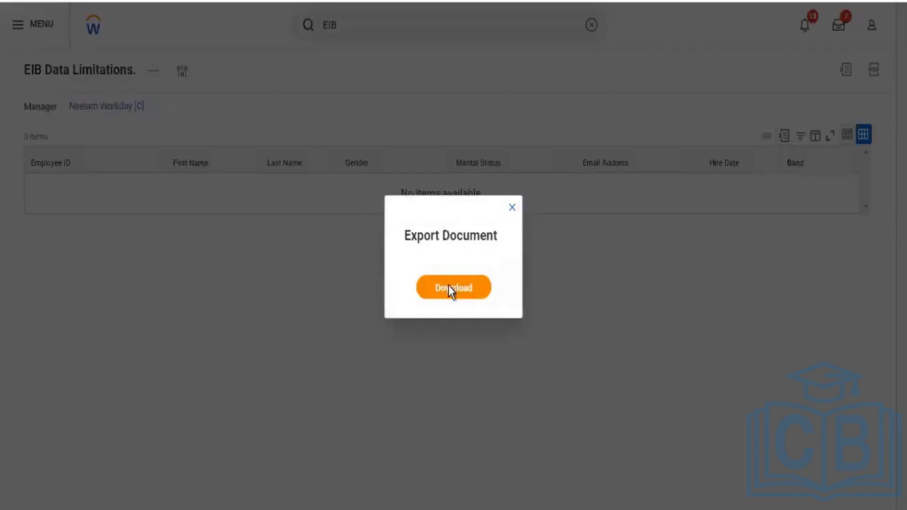
left_click(453, 288)
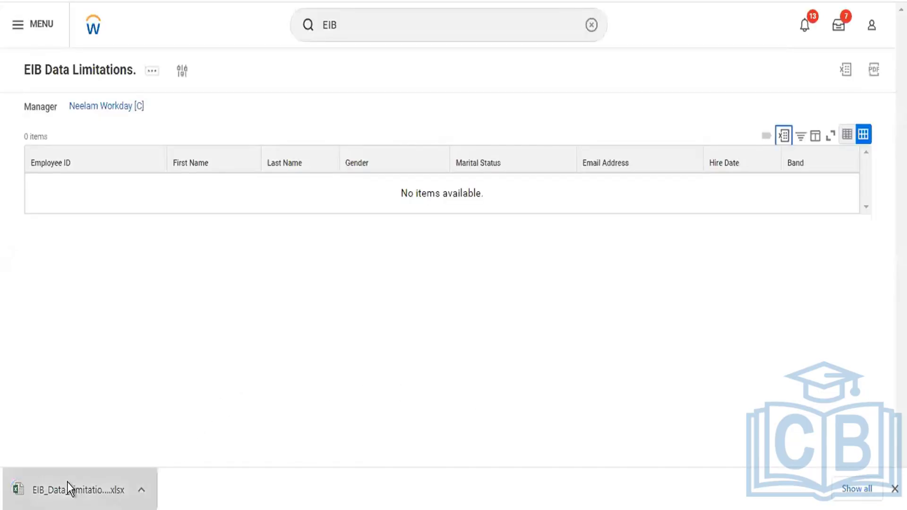
left_click(67, 482)
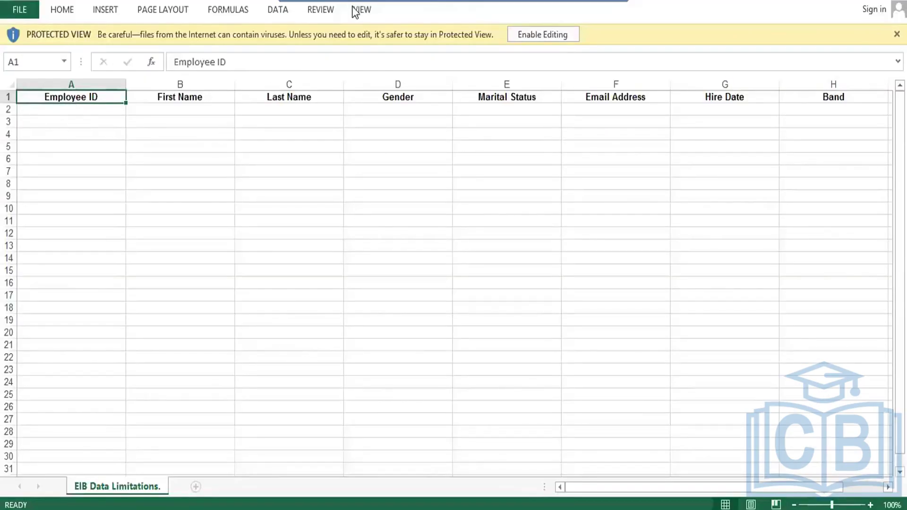
- Enable editing and put borders on every cell of rows 1–4 through column K
left_click(520, 38)
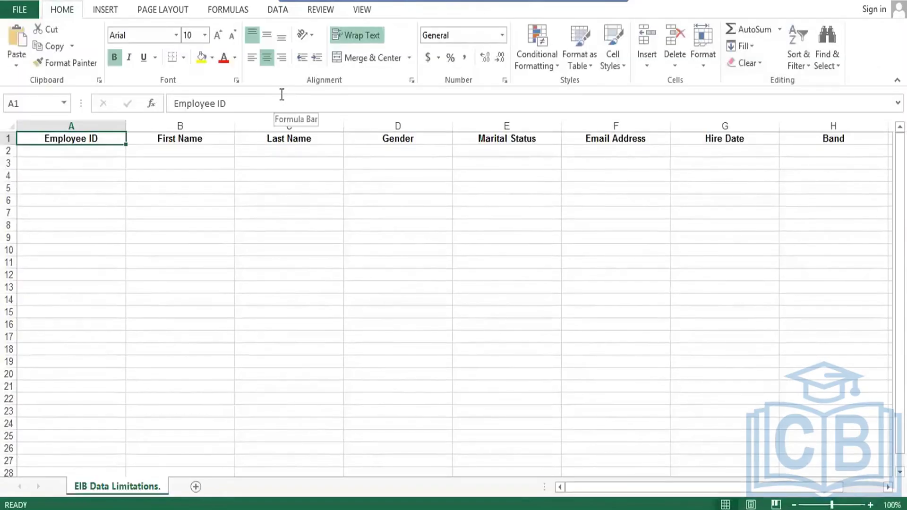
key("shift+Down")
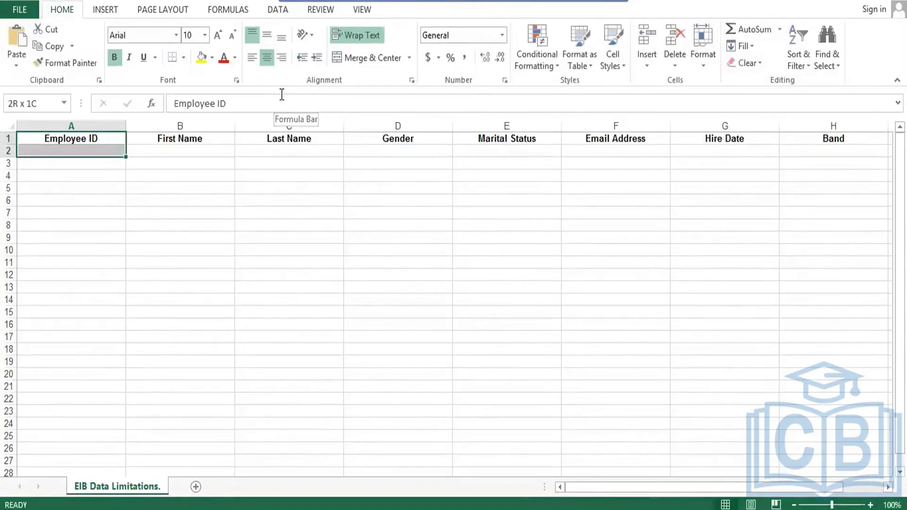
key("shift+Down")
key("shift+Down")
key("shift+Right")
key("shift+Right")
key("shift+Right")
key("shift+Right")
key("shift+Right")
key("shift+Right")
key("shift+Right")
key("shift+Right")
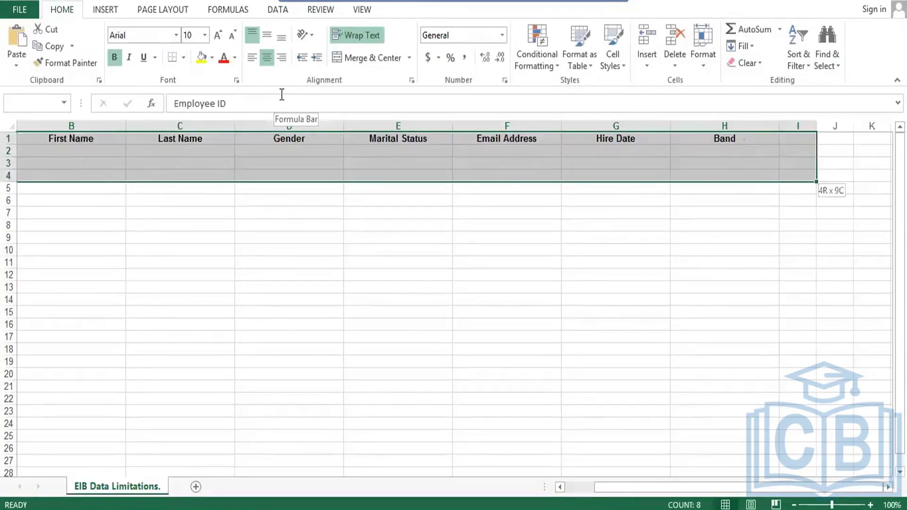
key("shift+Right")
key("shift+Right")
key("shift+Left")
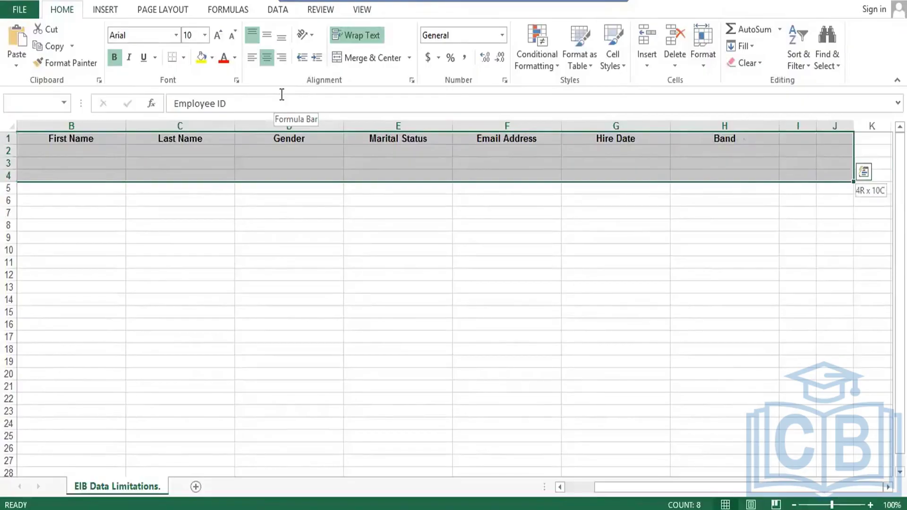
key("shift+Right")
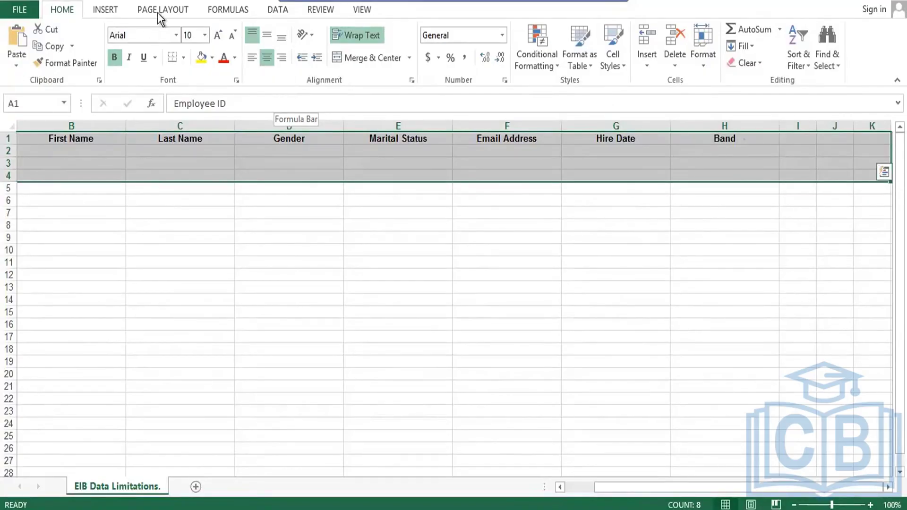
left_click(183, 58)
left_click(205, 182)
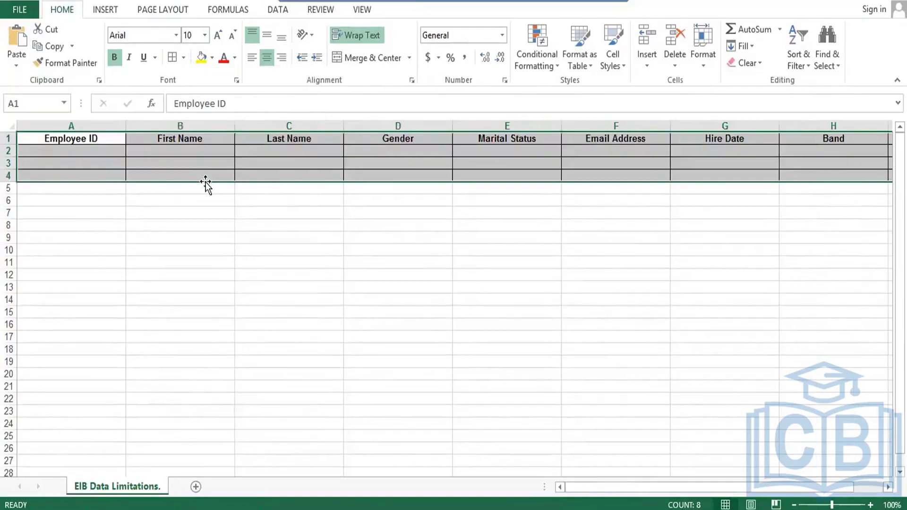
- Fill header row A1:K1 with light orange
key("ctrl+Home")
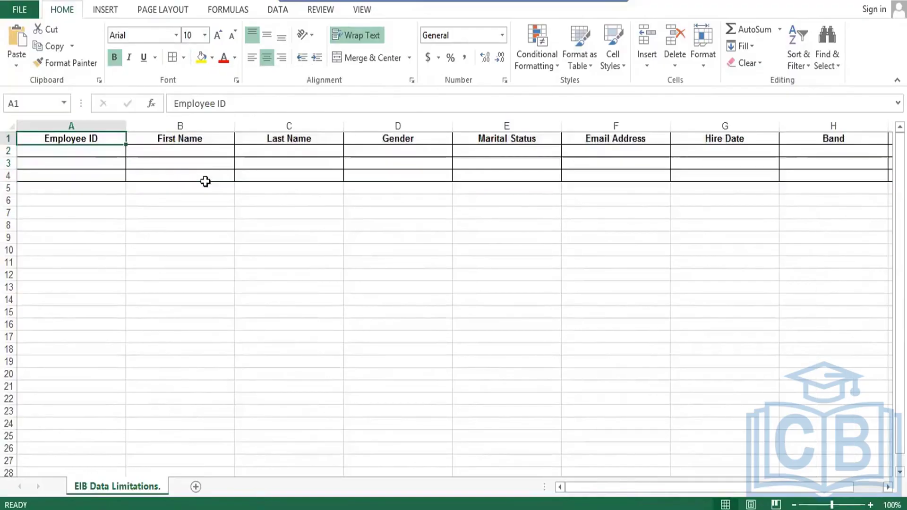
key("ctrl+shift+Right")
key("shift+Right")
key("shift+Right")
key("shift+Right")
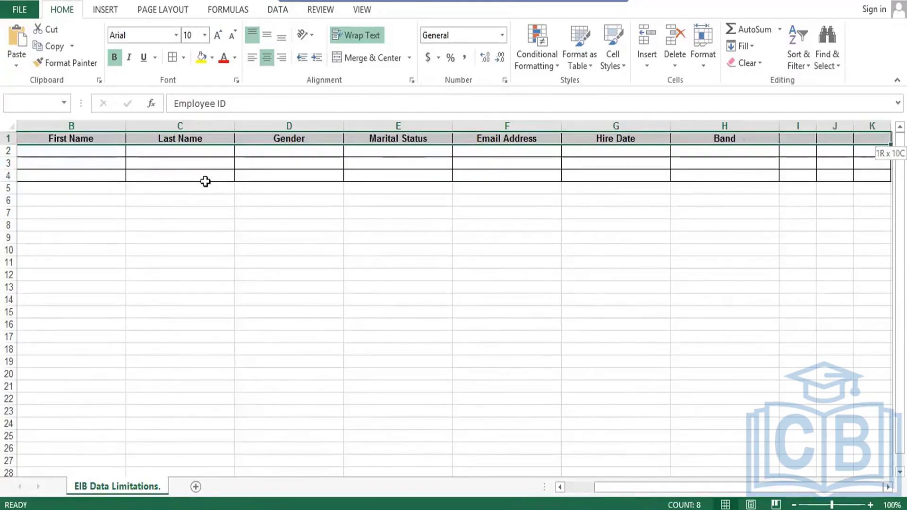
left_click(211, 57)
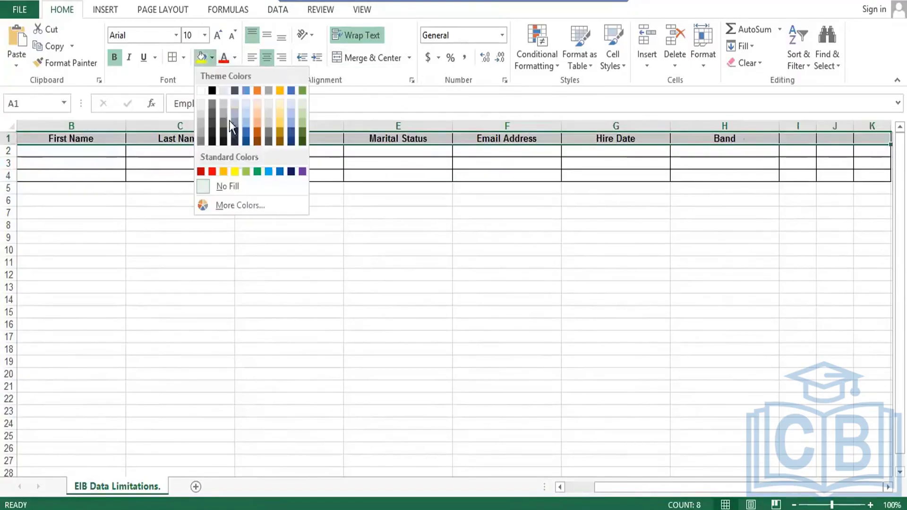
left_click(257, 120)
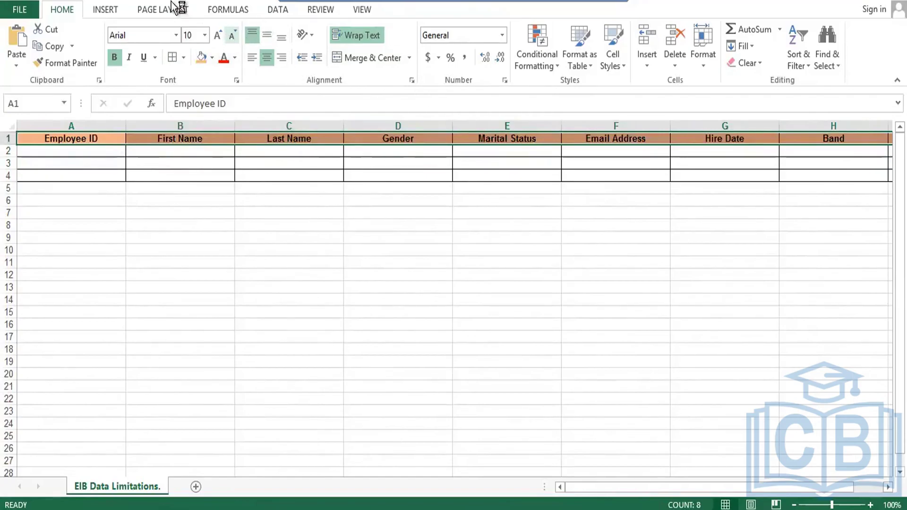
- Set the headers to Times New Roman, make row 1 taller, and centre them vertically
left_click(176, 35)
type("T")
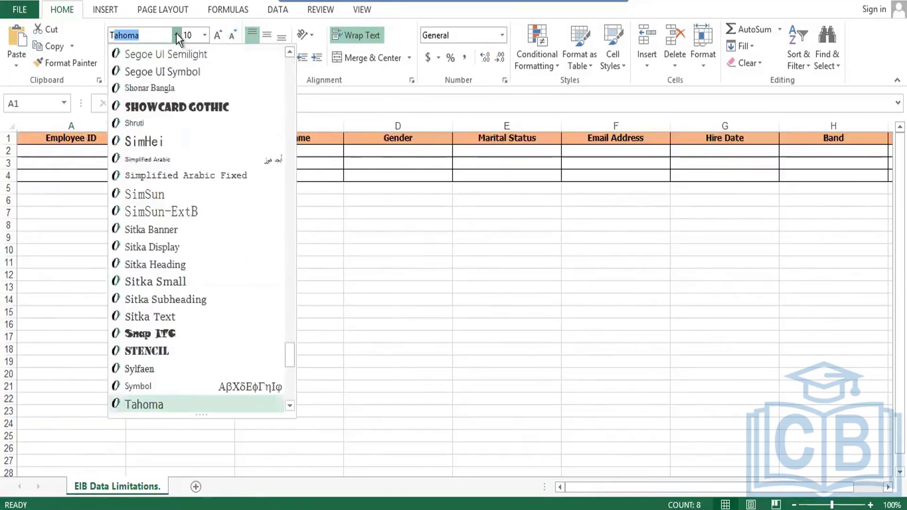
type("imes New R")
key("Return")
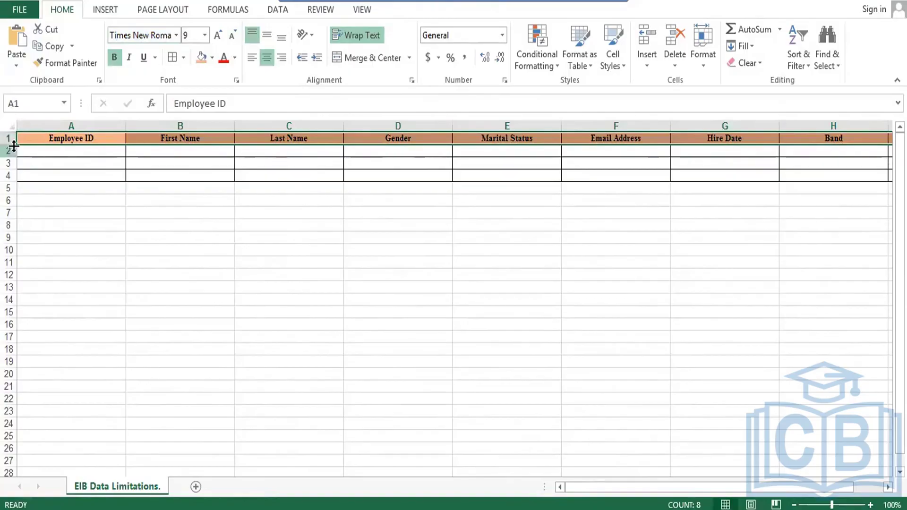
left_click_drag(14, 146, 14, 160)
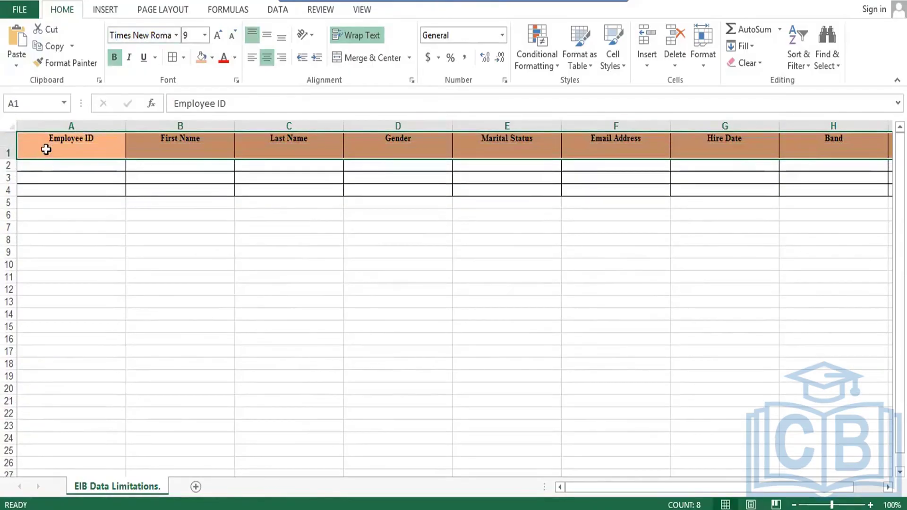
left_click(48, 142)
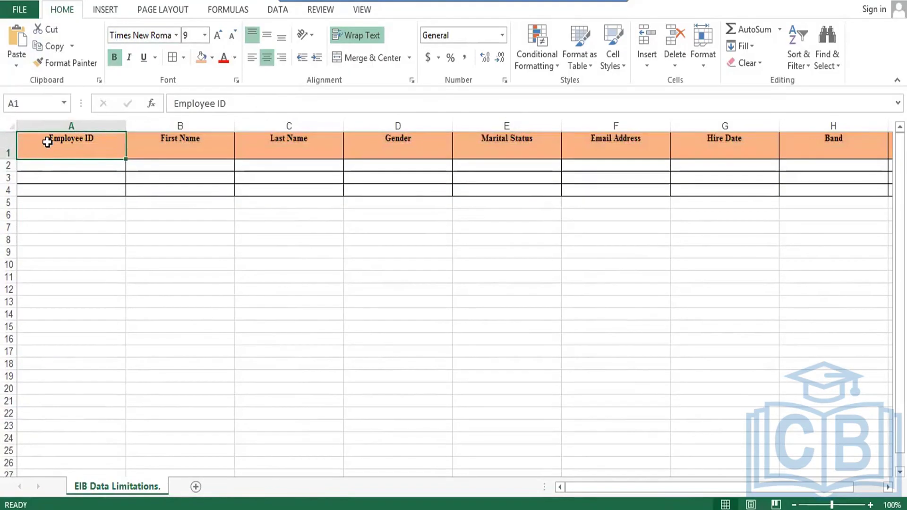
key("shift+Right")
key("shift+Right")
key("shift+Right")
key("shift+Right")
key("shift+Right")
key("shift+Right")
key("shift+Right")
key("shift+Right")
key("shift+Right")
key("shift+Right")
key("shift+Right")
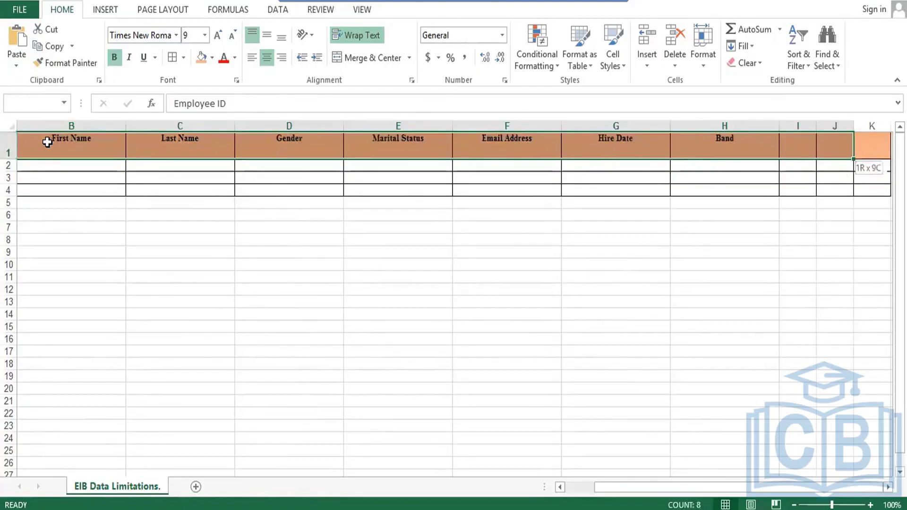
key("shift+Left")
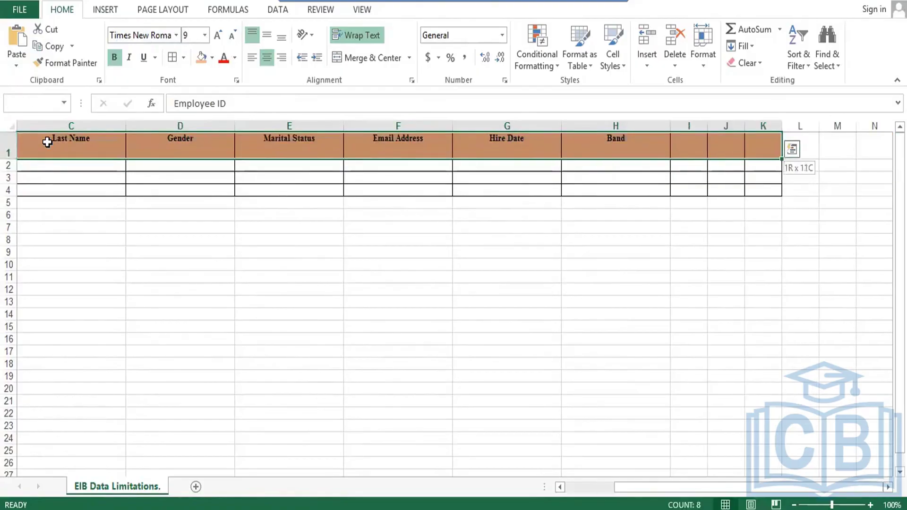
left_click(270, 38)
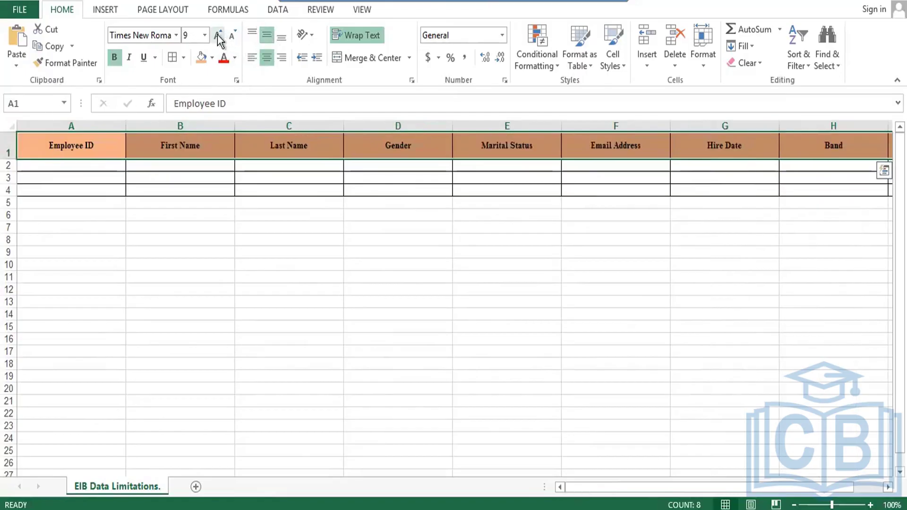
- Enter the sample employee's ID, first name and last name in row 2
left_click(71, 167)
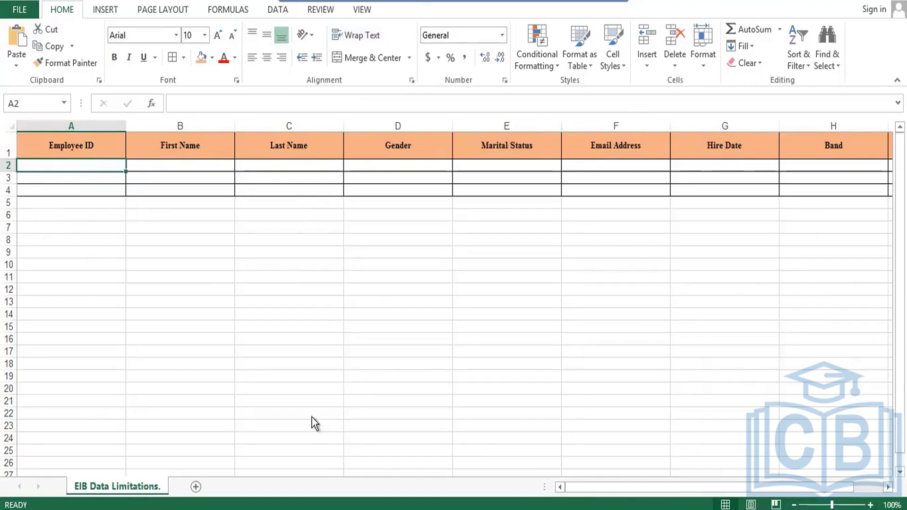
double_click(90, 164)
type("650227")
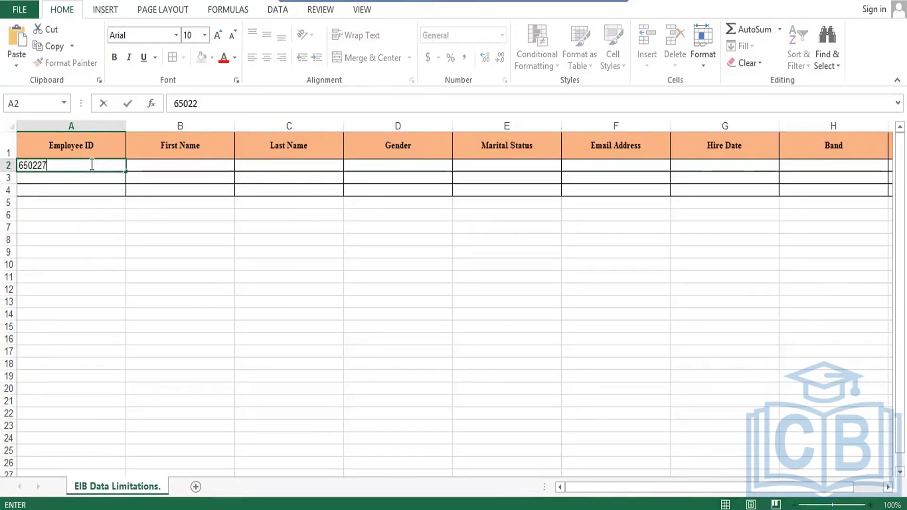
key("Tab")
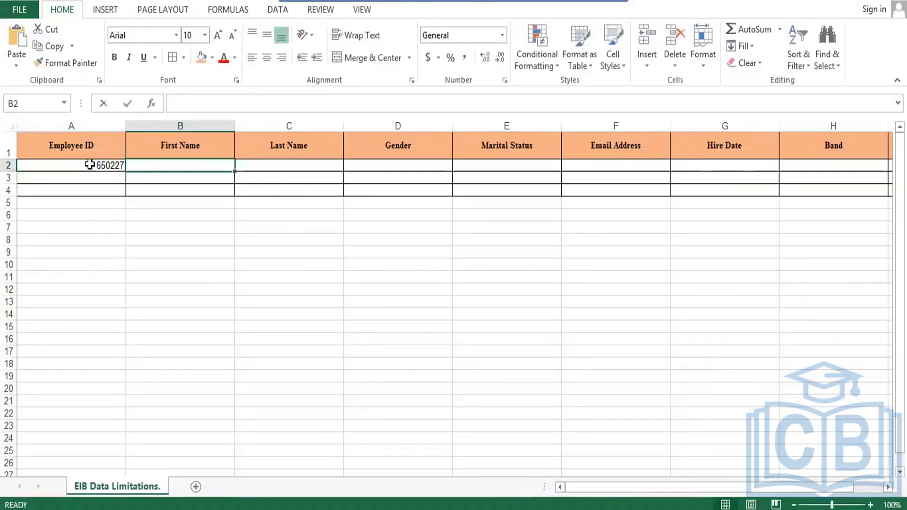
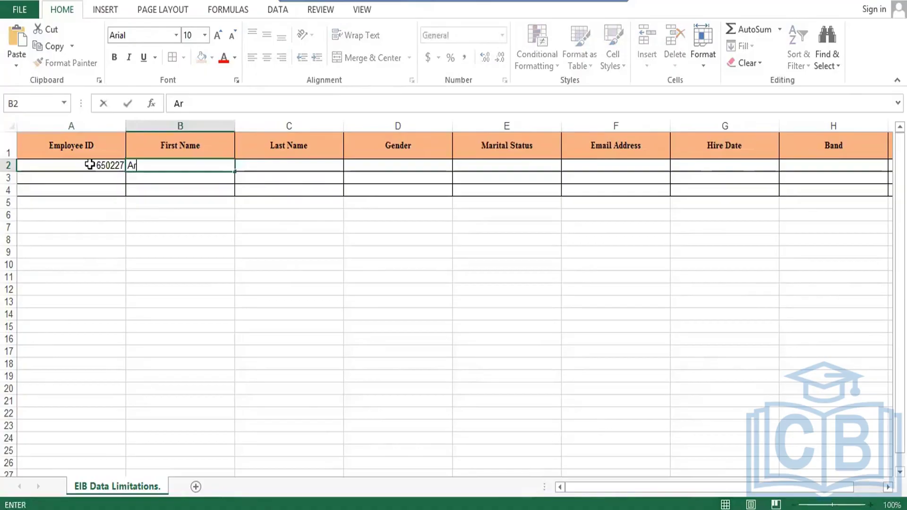
key("Tab")
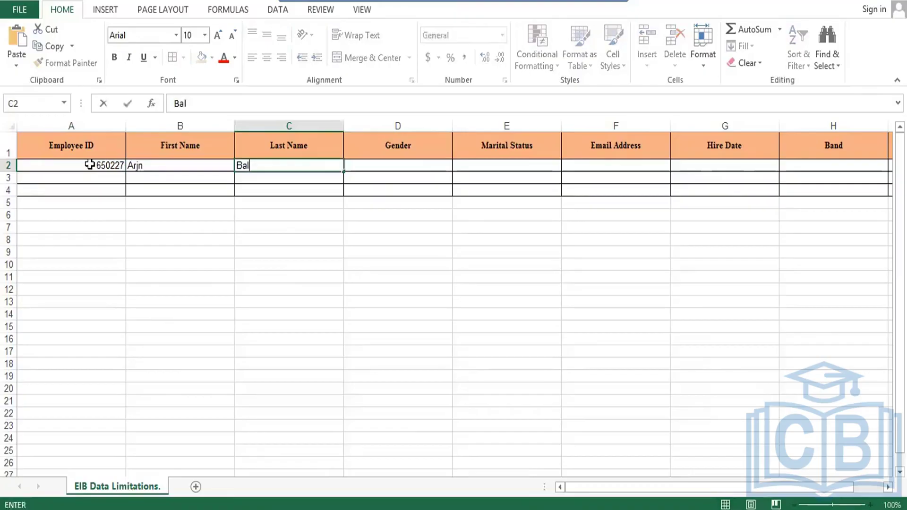
key("Tab")
- Set the employee's Gender cell to M
type("M")
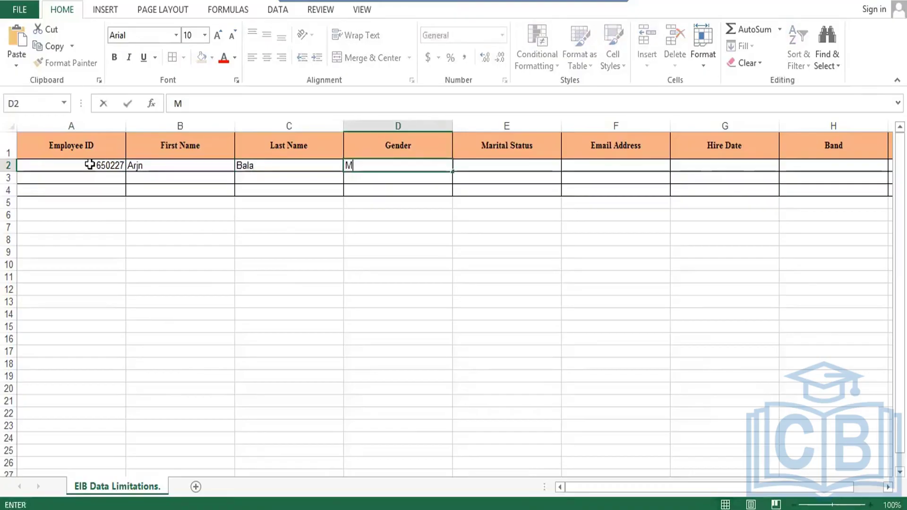
type("ale")
key("Tab")
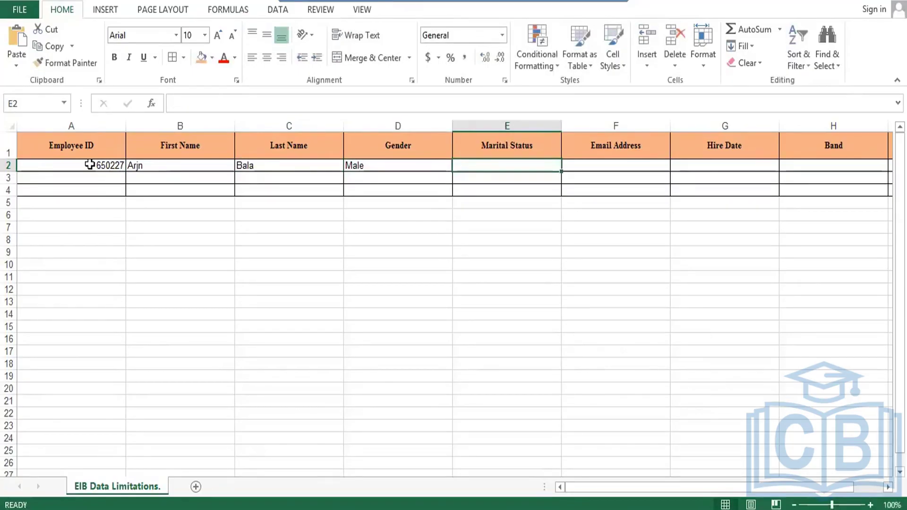
key("Left")
type("m")
key("Tab")
key("Left")
type("M")
key("Tab")
- Delete the entire Marital Status column
key("ctrl+minus")
key("Down")
key("Down")
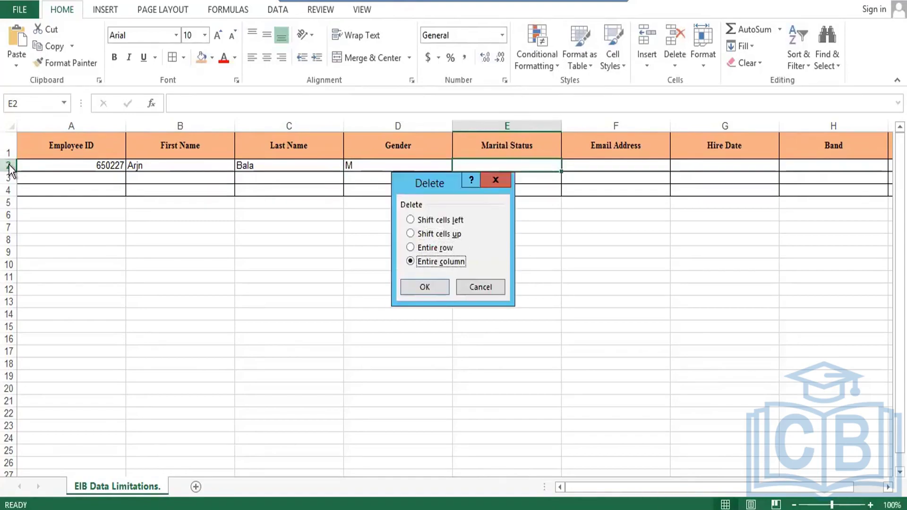
key("Return")
key("Right")
key("Right")
key("Right")
key("Left")
key("Left")
key("Left")
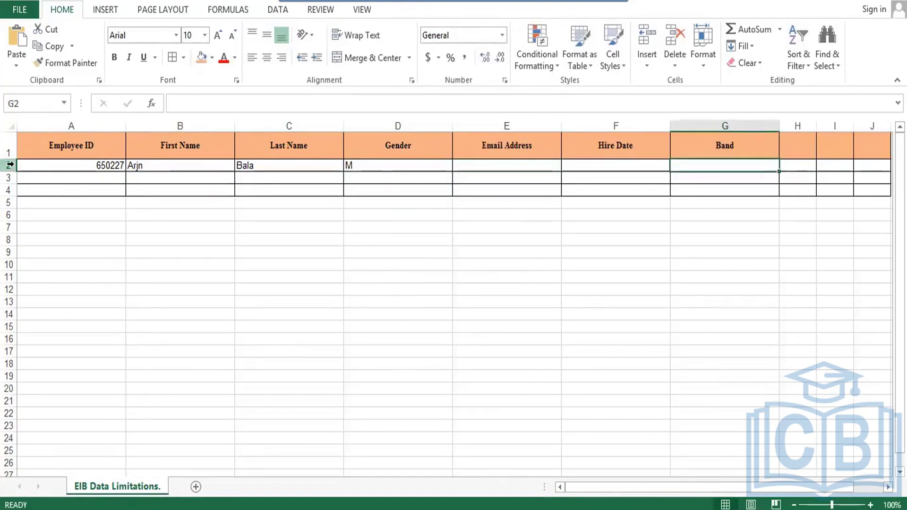
key("Down")
key("Up")
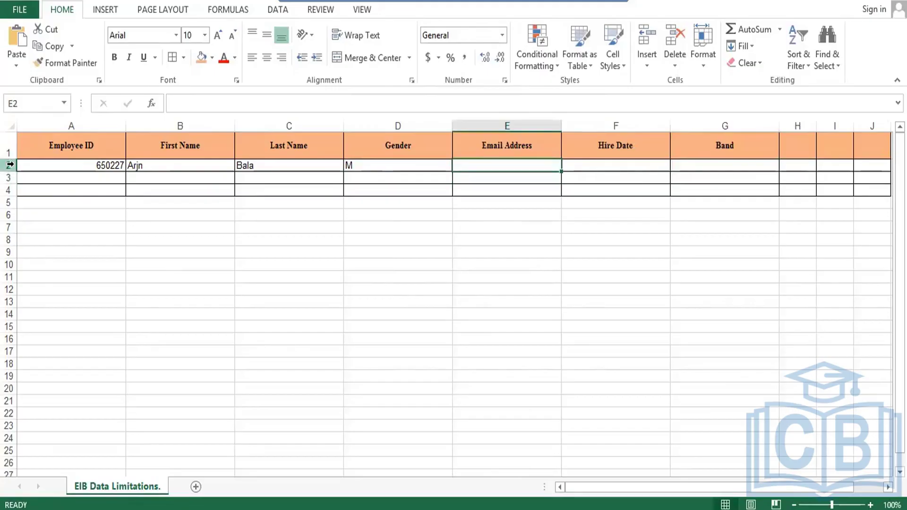
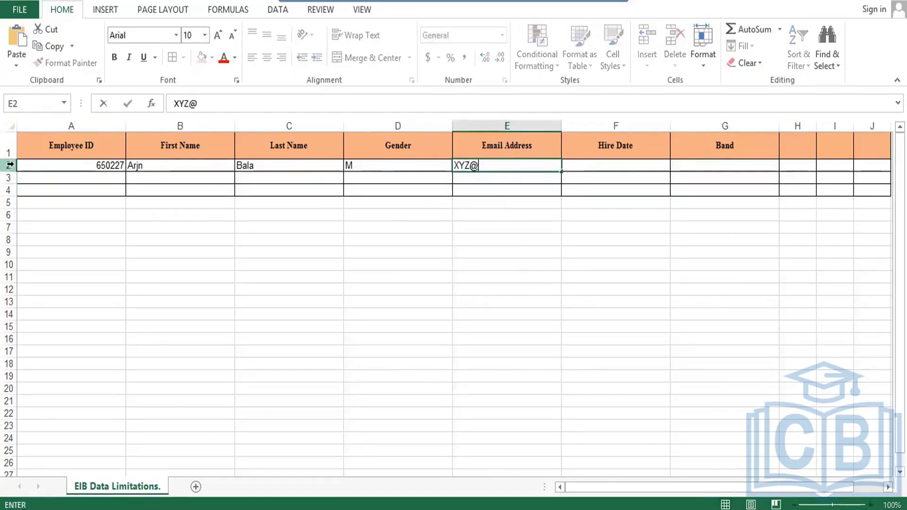
- Fill in the employee's e-mail address, hire date 01-01-2021 and band Manager Ops
key("Tab")
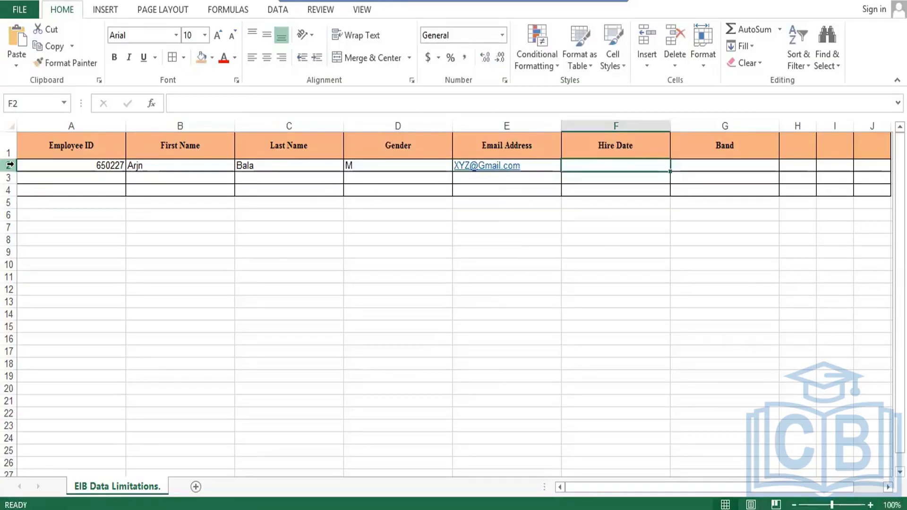
type("0")
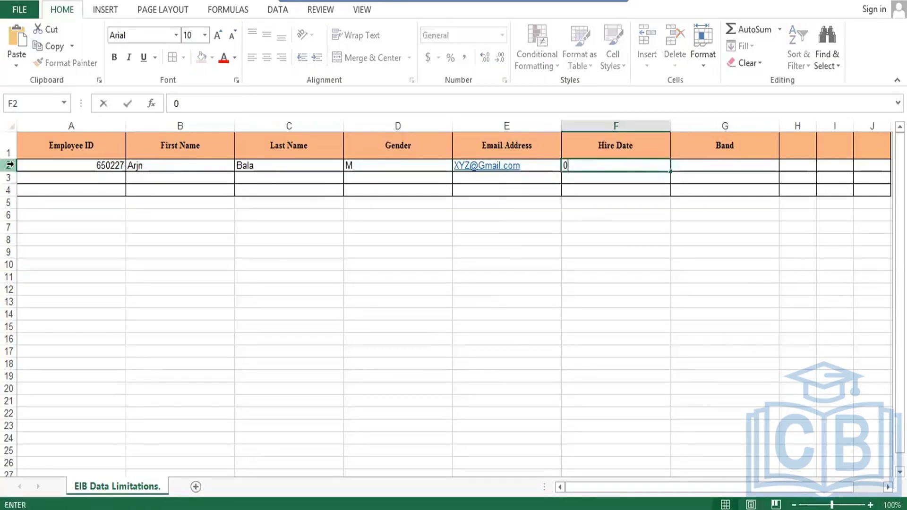
type("1-01-2")
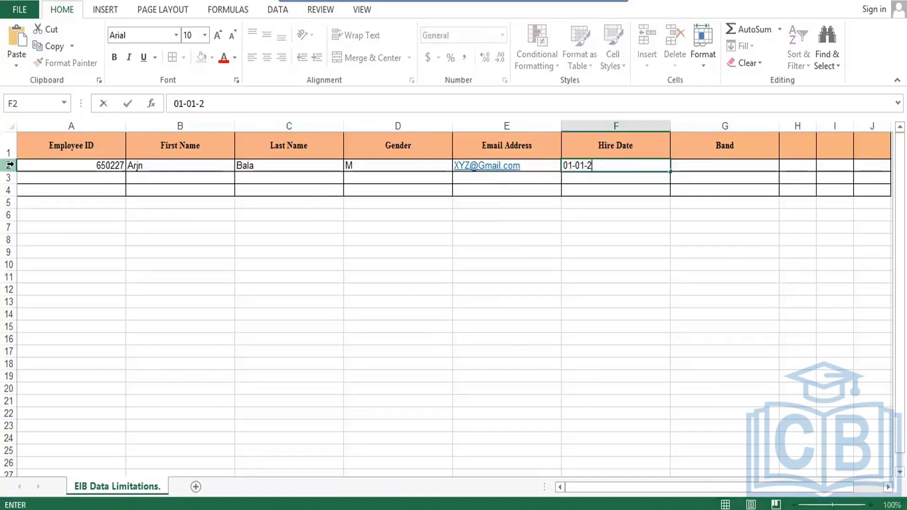
type("021")
key("Tab")
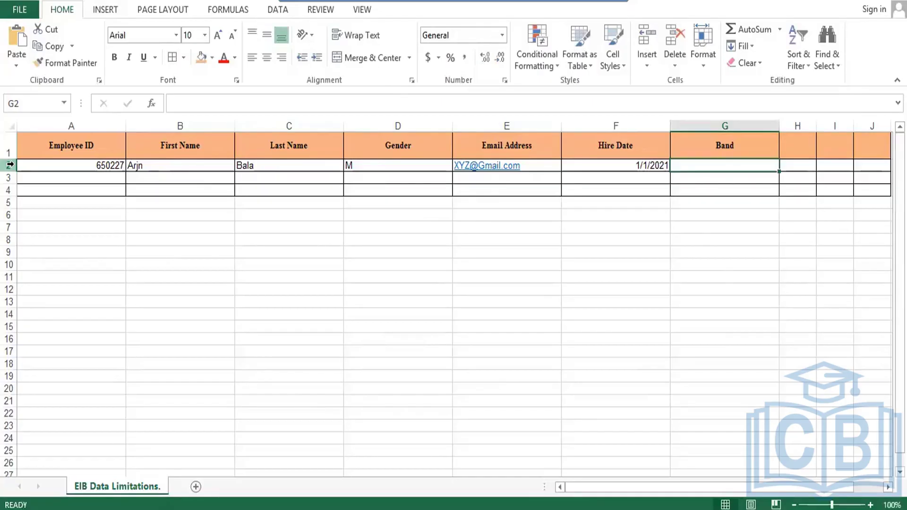
type("Man")
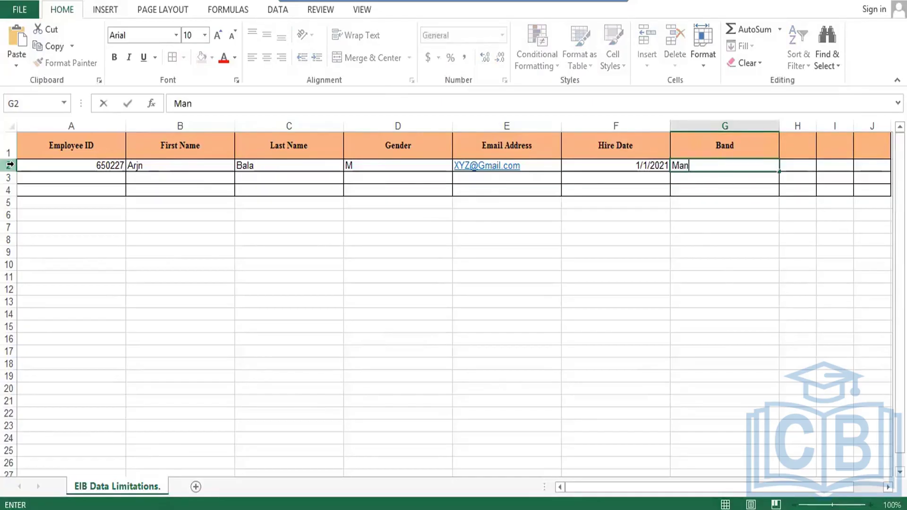
type("ager Ops")
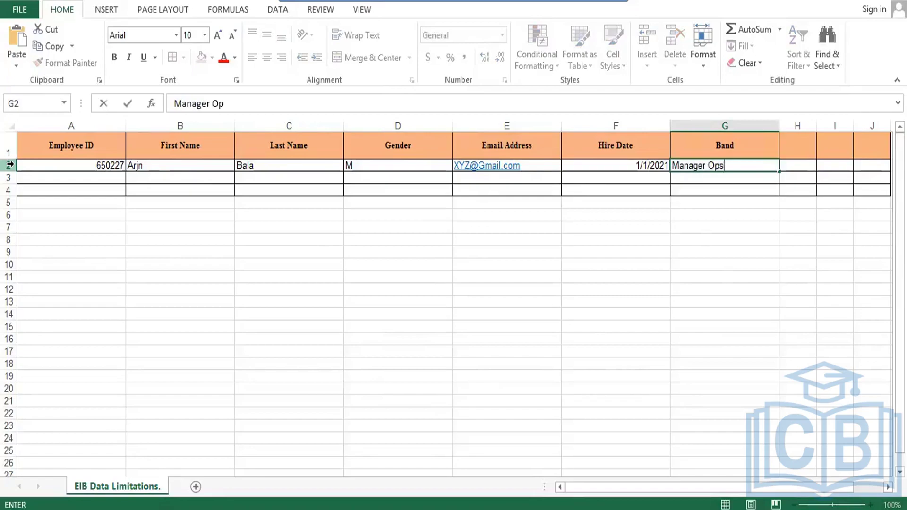
key("Tab")
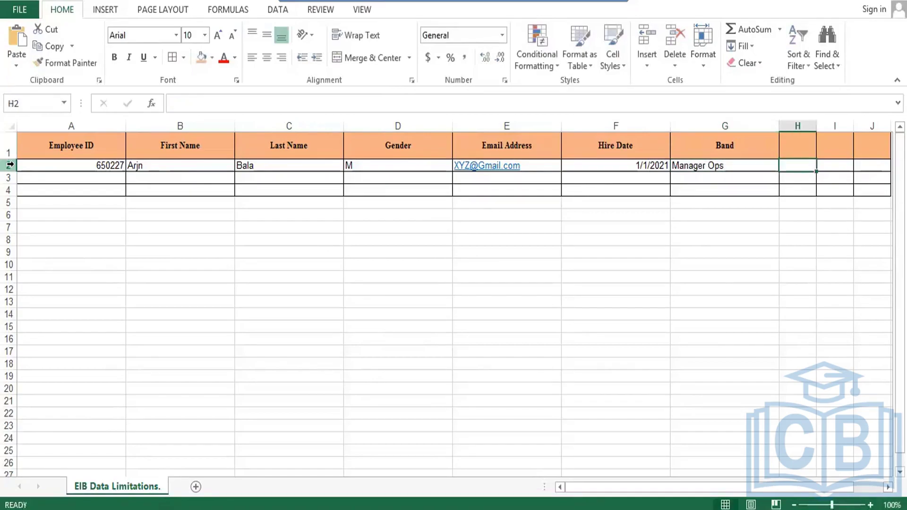
key("Up")
- Type Start Date and End Date headers in the columns after Band
key("Right")
key("Right")
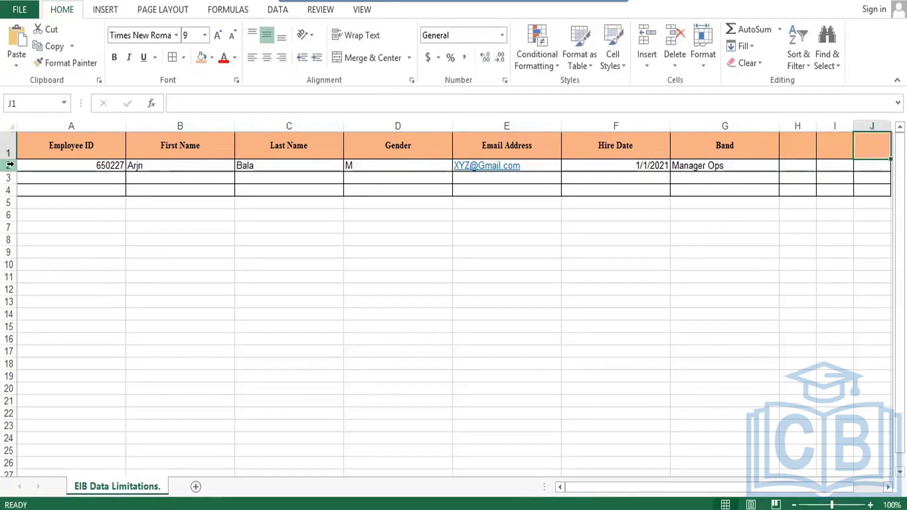
key("Right")
key("Right")
key("Left")
key("Left")
key("Left")
key("Left")
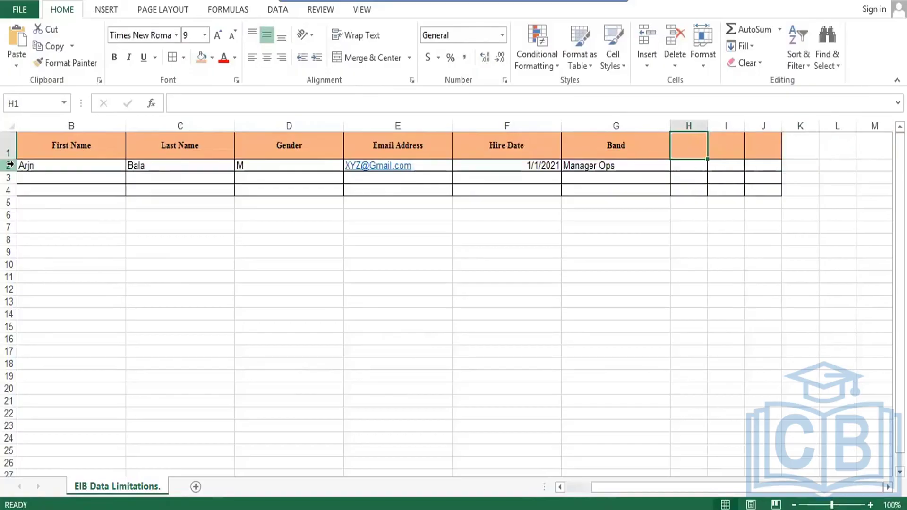
type("Staet")
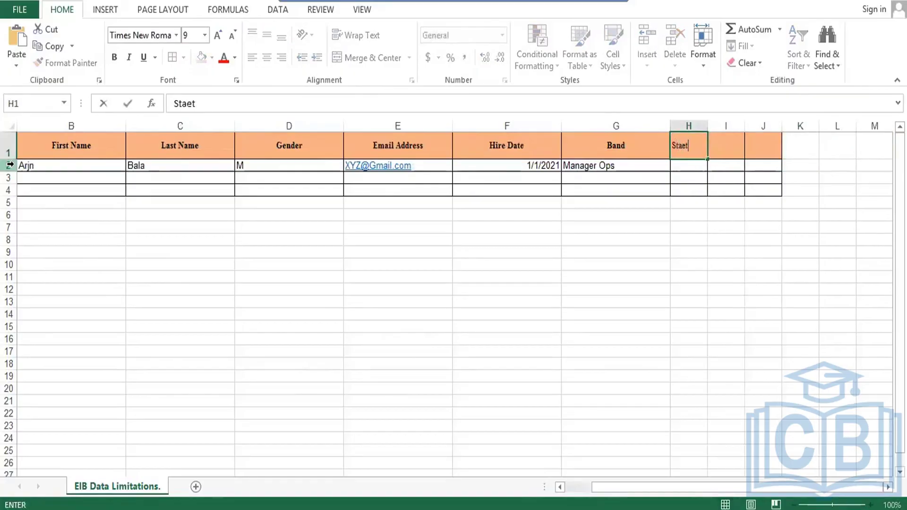
key("BackSpace")
key("BackSpace")
type("rt Date")
key("BackSpace")
type("te")
key("Tab")
type("E")
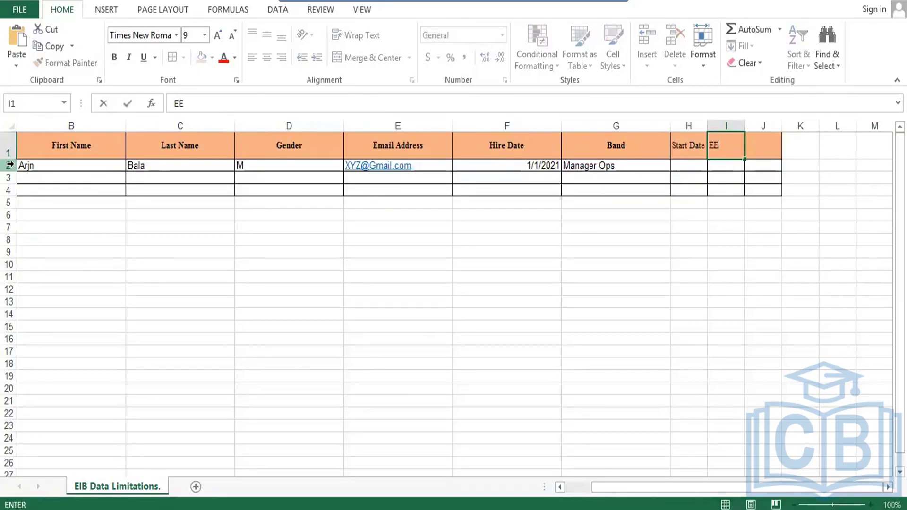
type("nd Date")
key("Tab")
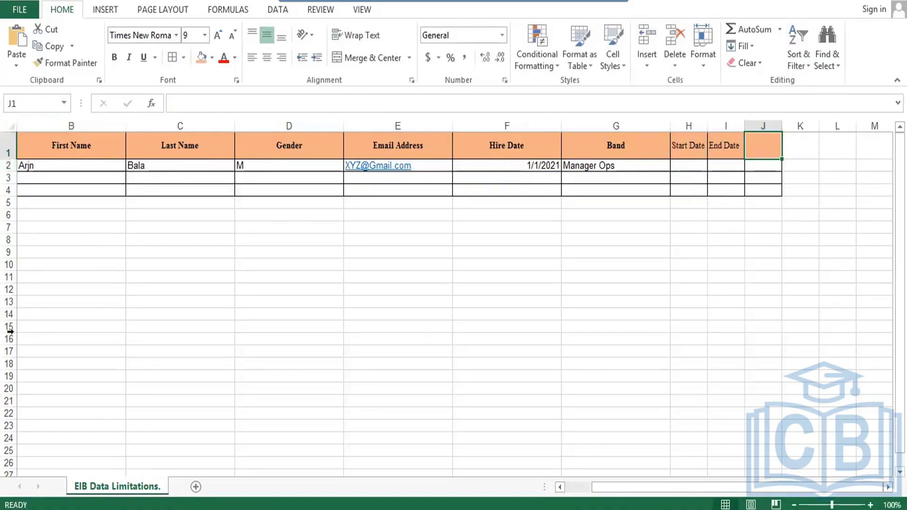
- Widen the new header columns and make Start Date and End Date centred and bold
left_click_drag(707, 126, 862, 126)
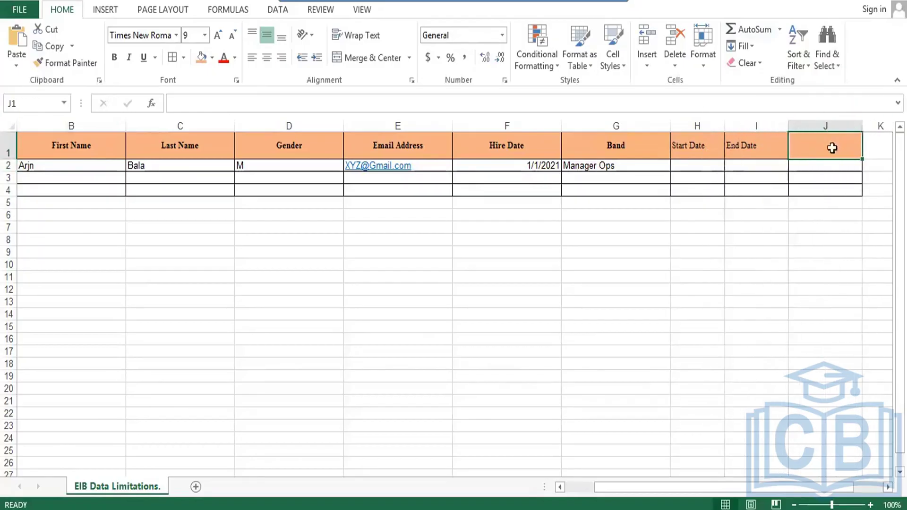
left_click_drag(709, 152, 813, 135)
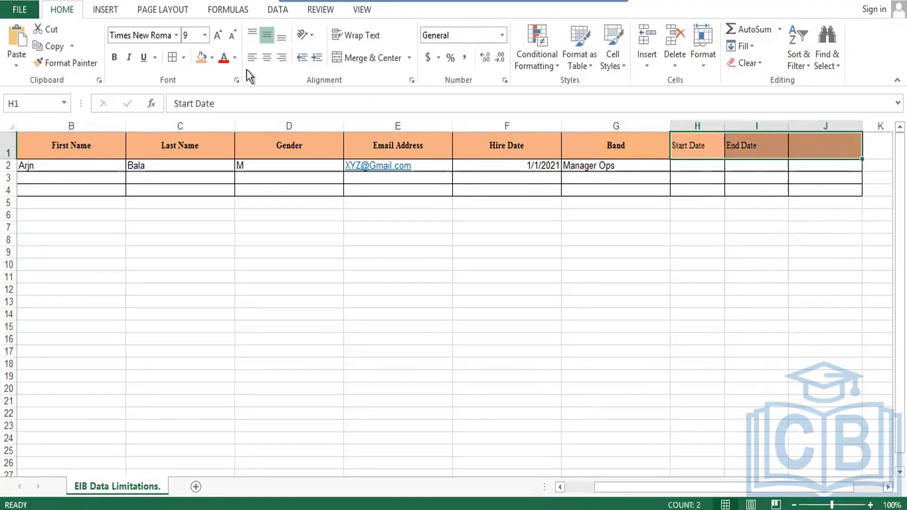
left_click(262, 57)
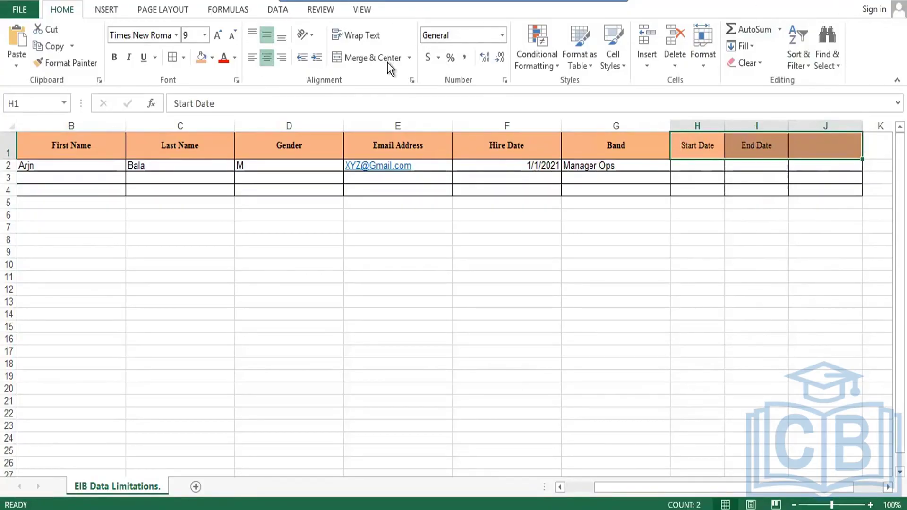
key("ctrl+b")
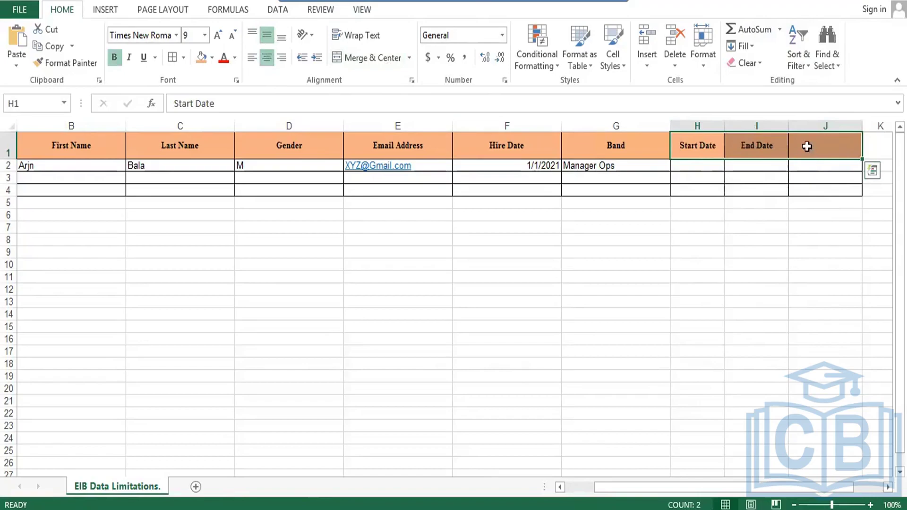
double_click(809, 147)
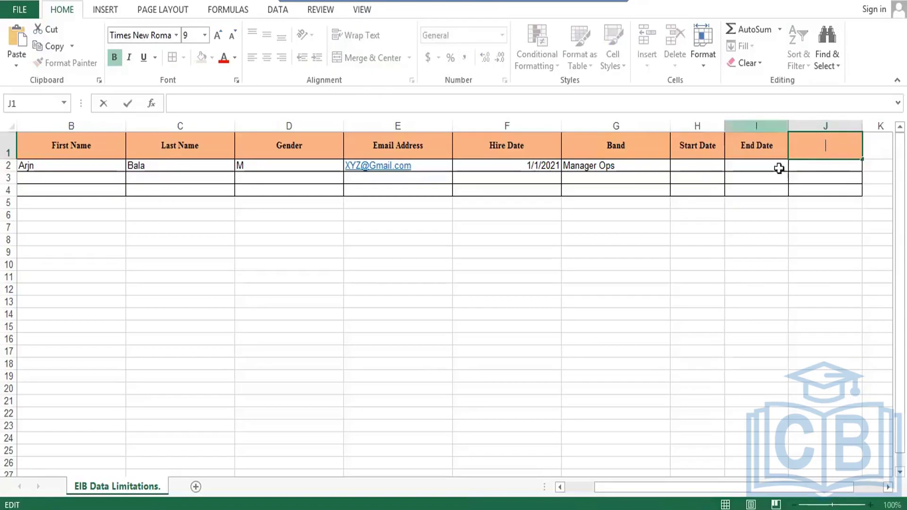
- Centre row 2 horizontally and vertically, set it to Times New Roman, and make it taller
left_click(800, 170)
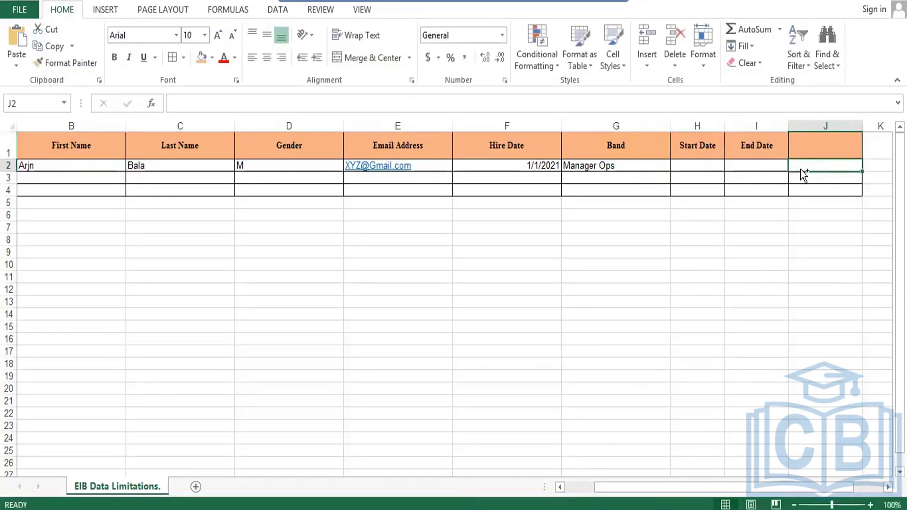
key("ctrl+shift+Left")
key("ctrl+shift+Left")
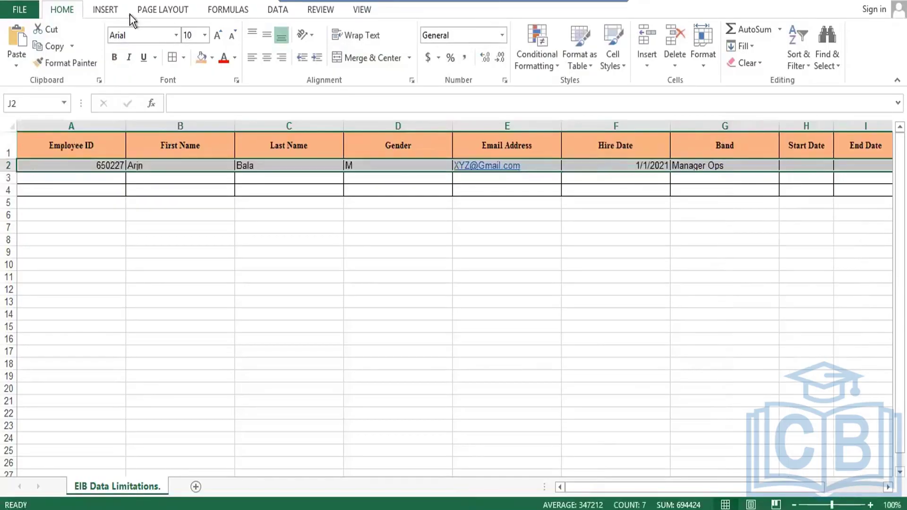
left_click(268, 57)
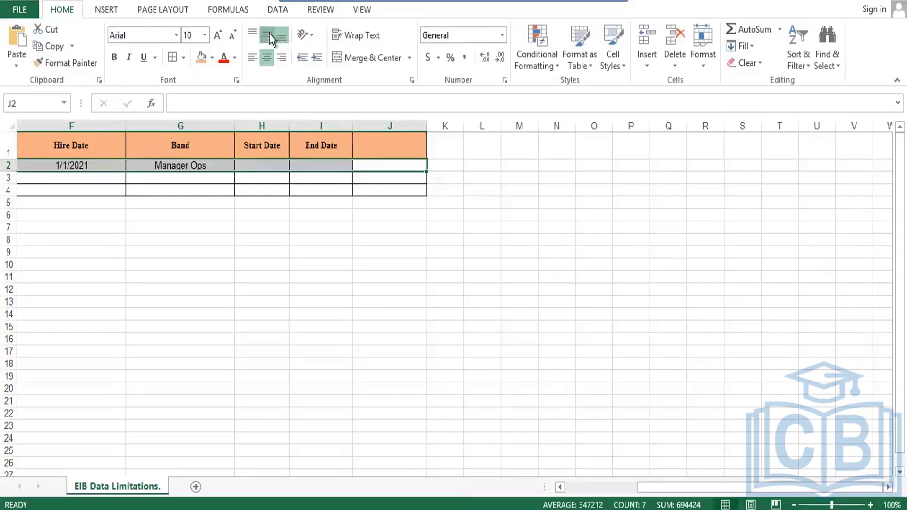
left_click(268, 33)
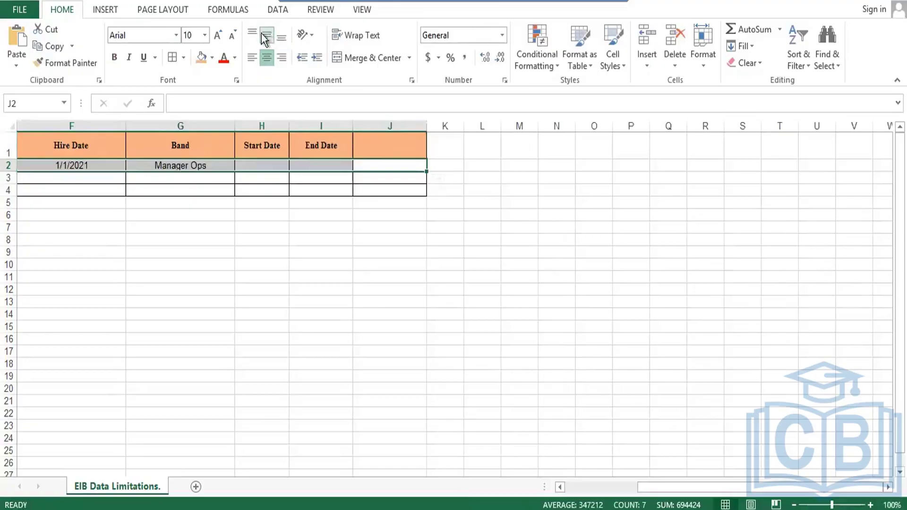
left_click(178, 36)
type("ti")
key("Return")
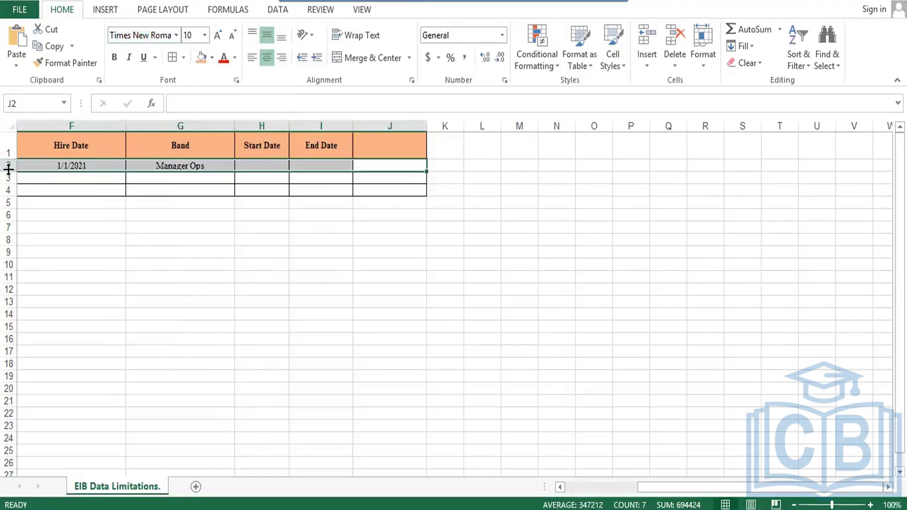
left_click_drag(9, 170, 8, 180)
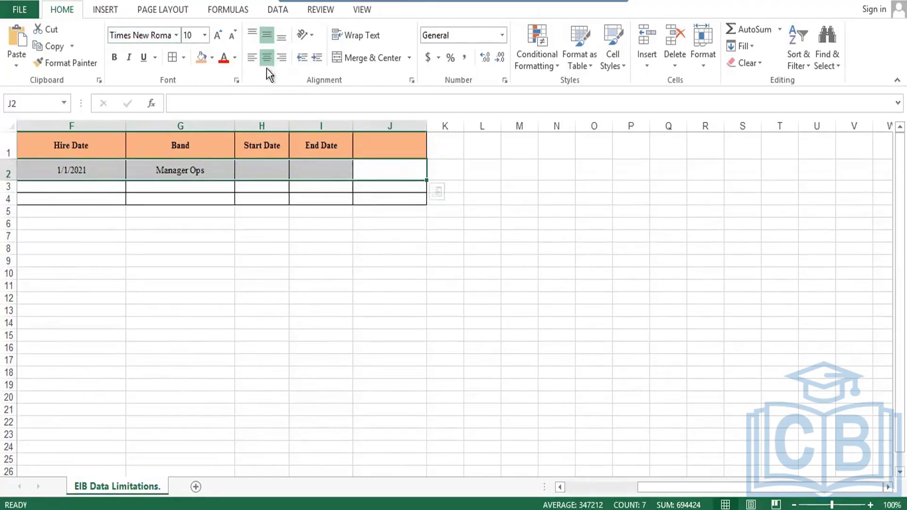
- Enter the Start Date 1/10/2022 in H2 and begin the next URL column header
left_click(265, 168)
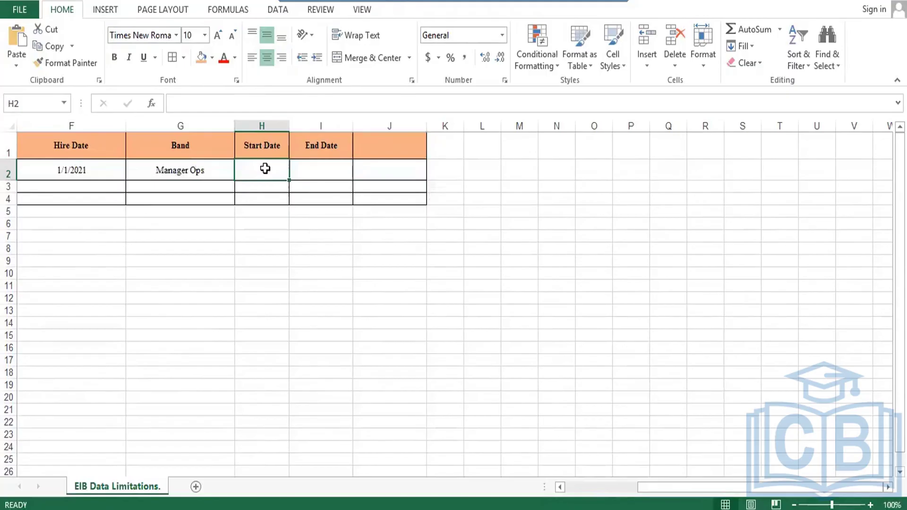
type("11")
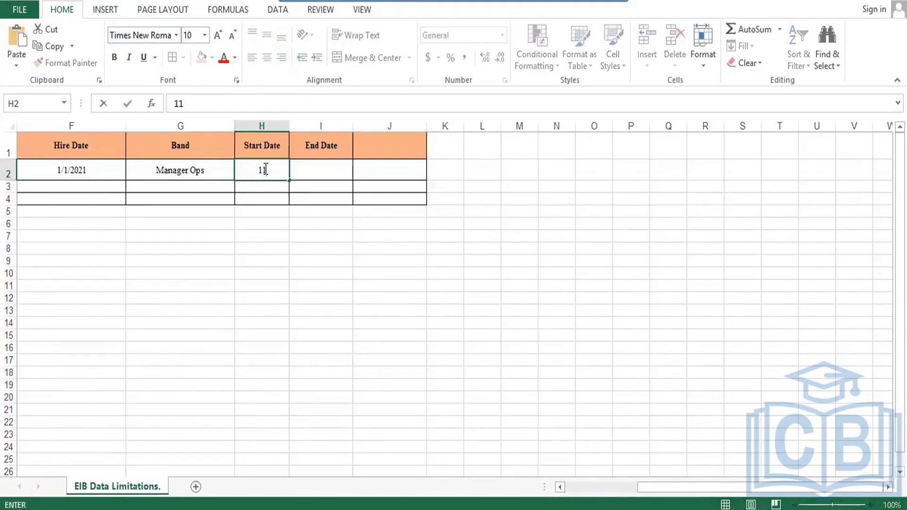
type("/")
key("BackSpace")
key("BackSpace")
key("BackSpace")
type("01-")
type("01")
key("BackSpace")
key("BackSpace")
type("11")
key("BackSpace")
type("0-2022")
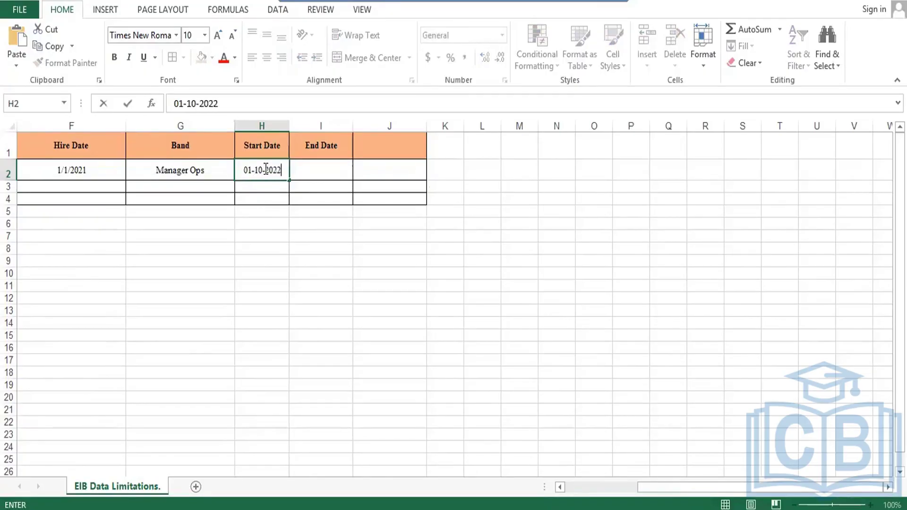
key("Tab")
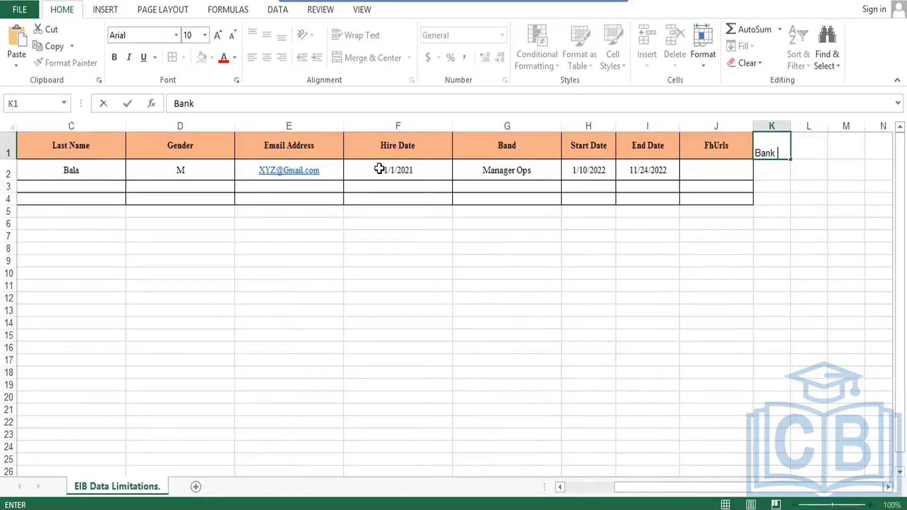
type("H Urls")
- Finish the Bank H Urls header, fit column K, and apply header styling and borders to the new columns
key("Return")
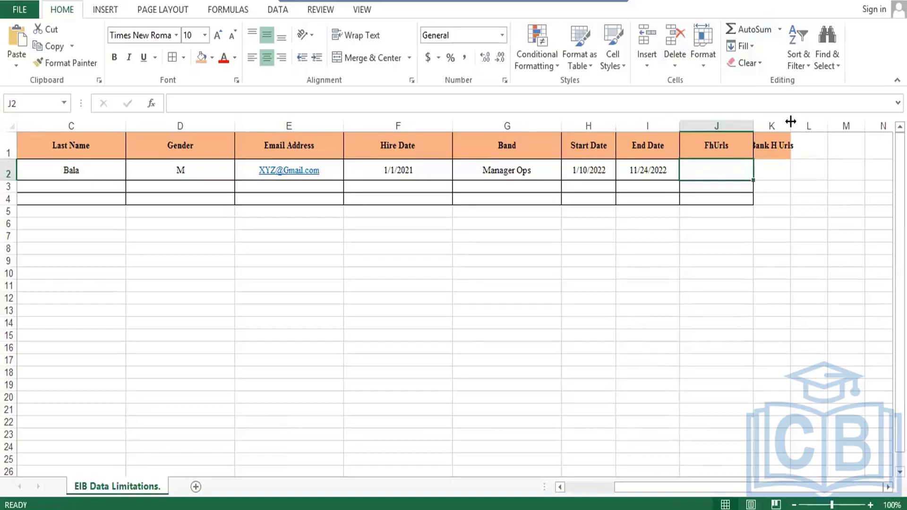
double_click(792, 130)
key("Up")
left_click(807, 142, "shift")
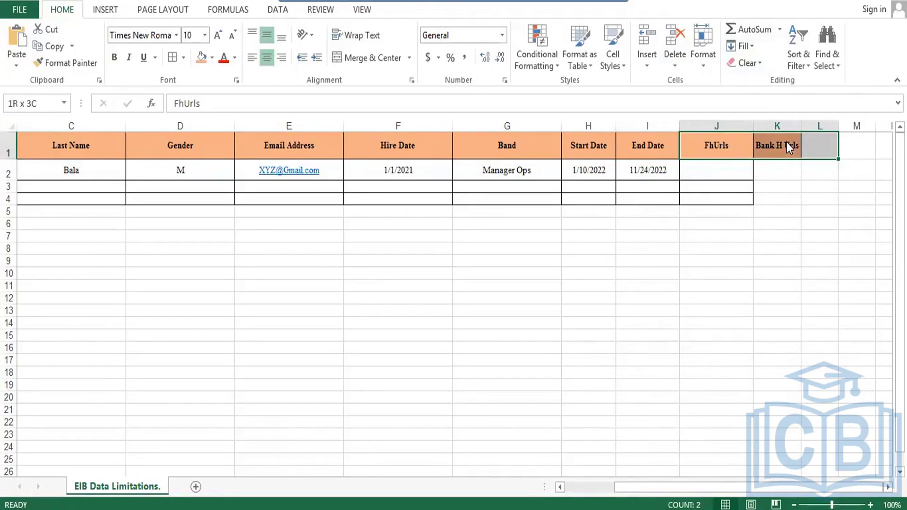
key("ctrl+v")
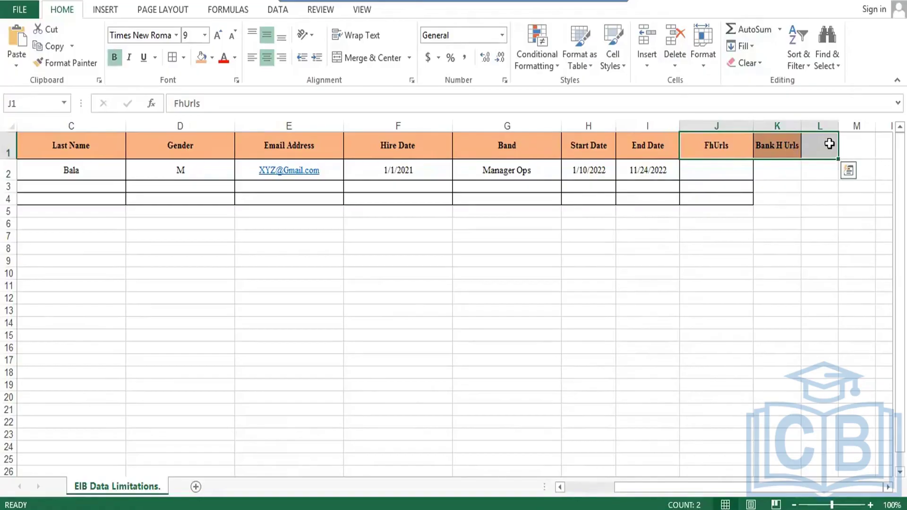
left_click_drag(723, 156, 811, 199)
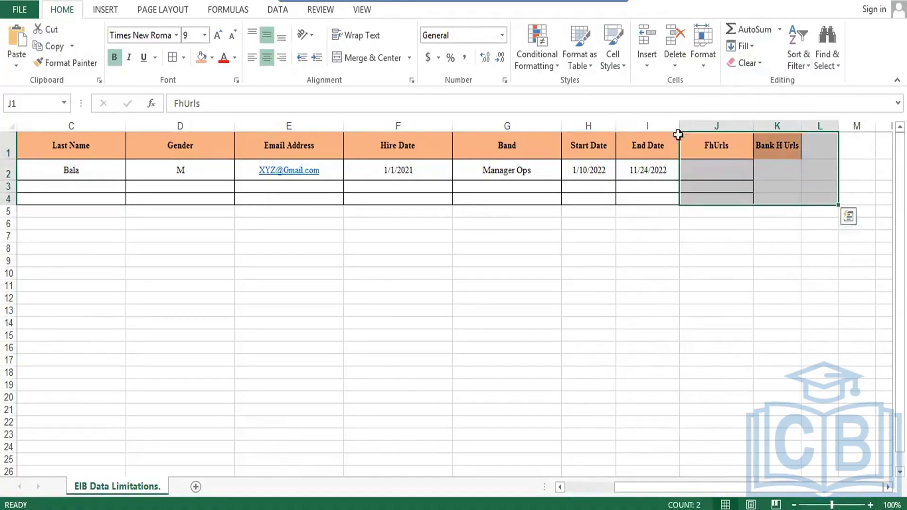
left_click(174, 58)
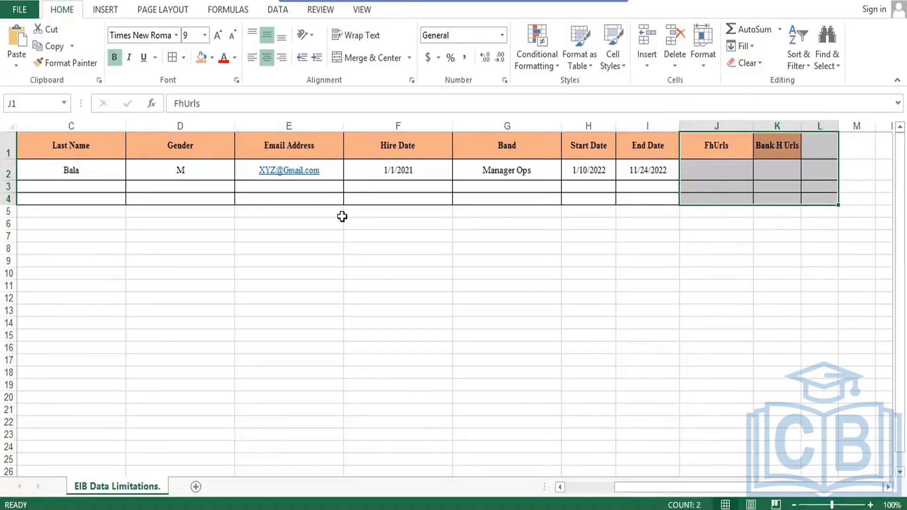
key("ctrl+v")
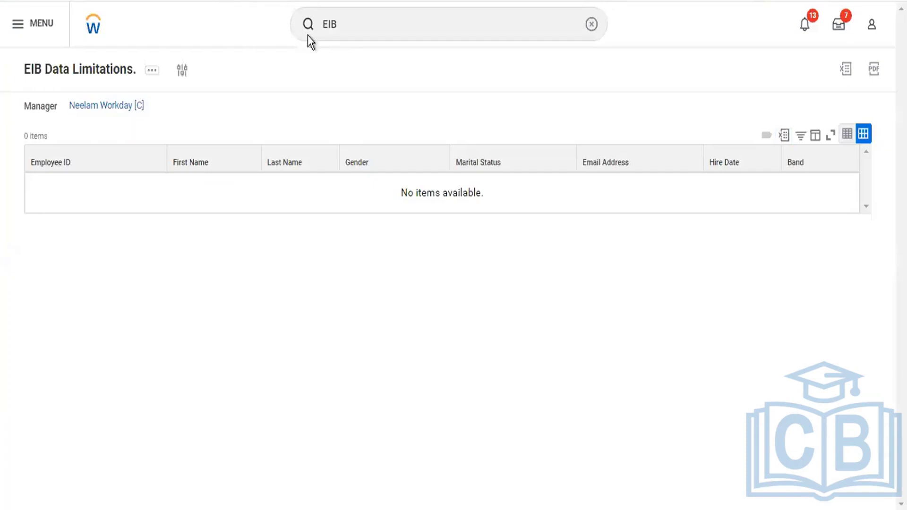
- Paste the copied Workday page URL into the FhUrls cell J2
key("alt+Tab")
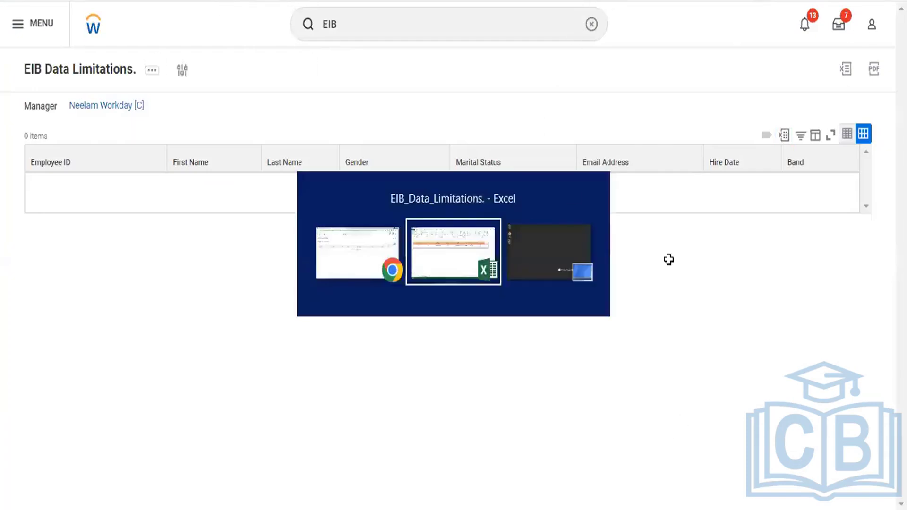
left_click(719, 171)
key("ctrl+v")
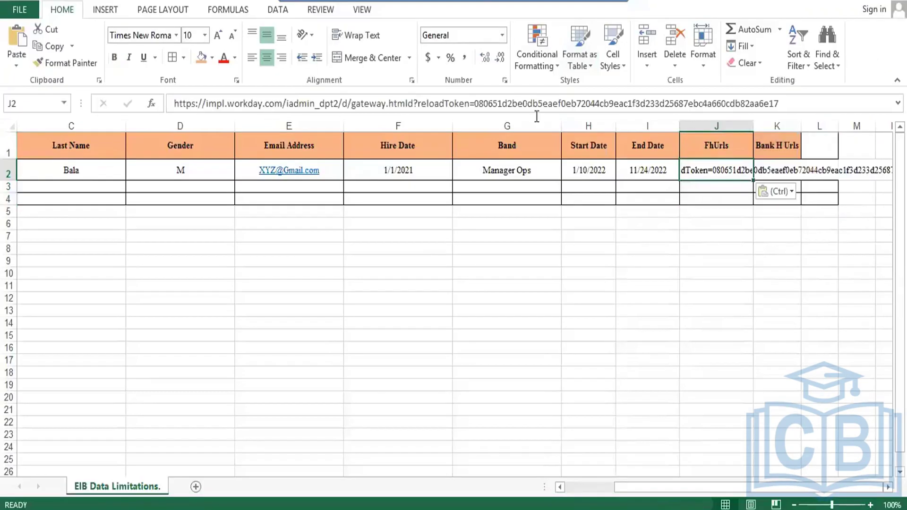
- Remove the reload token from the J2 link and copy the trimmed URL into K2
left_click(415, 101)
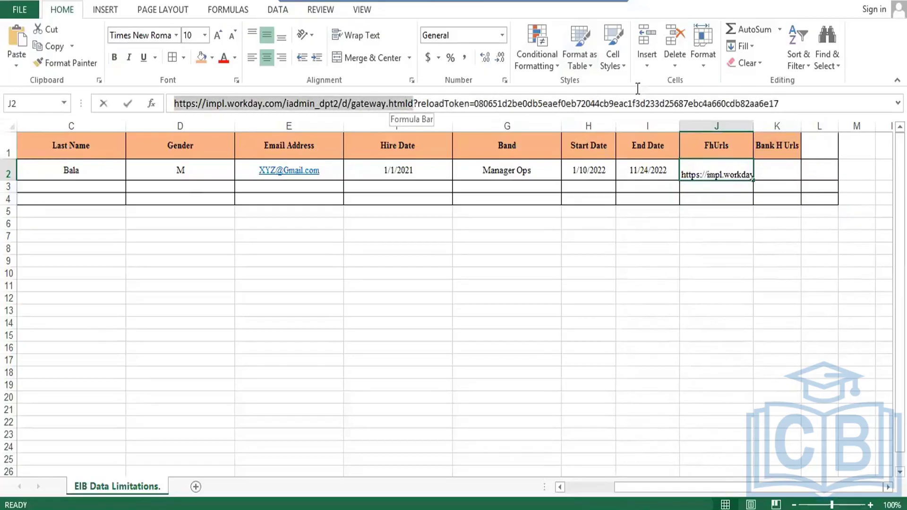
left_click(812, 97, "shift")
key("BackSpace")
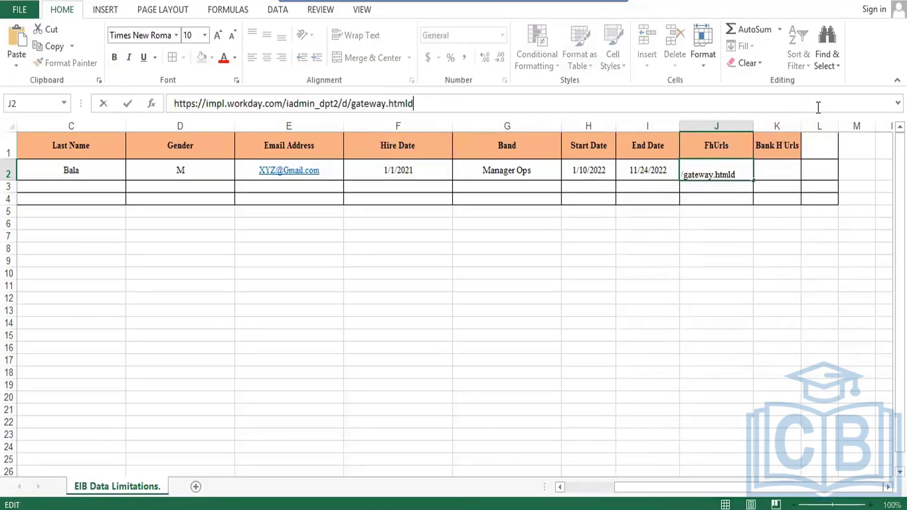
key("Return")
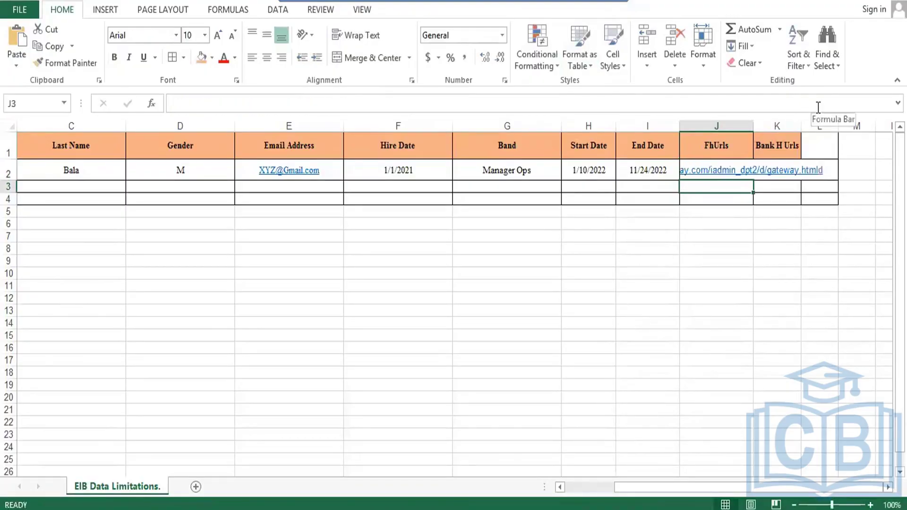
key("Up")
key("ctrl+c")
key("Right")
key("Return")
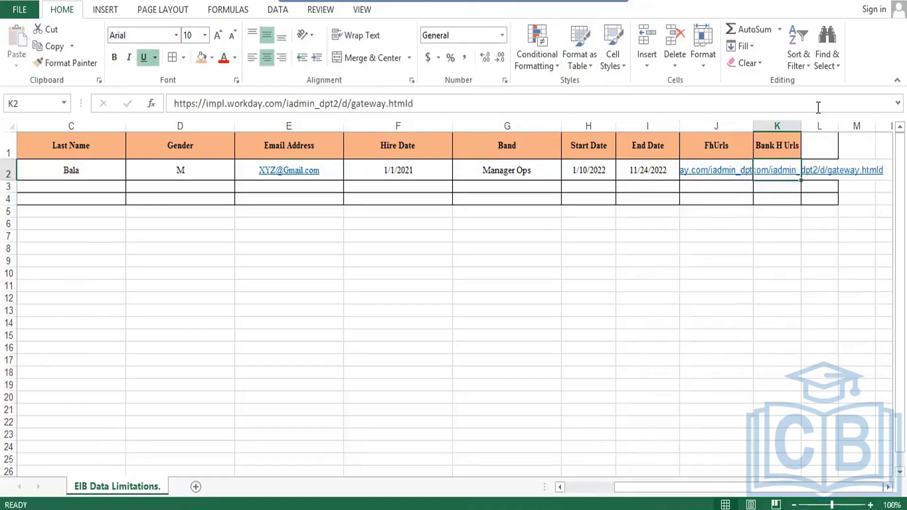
- Autofit columns J and K to show the full URLs
double_click(751, 123)
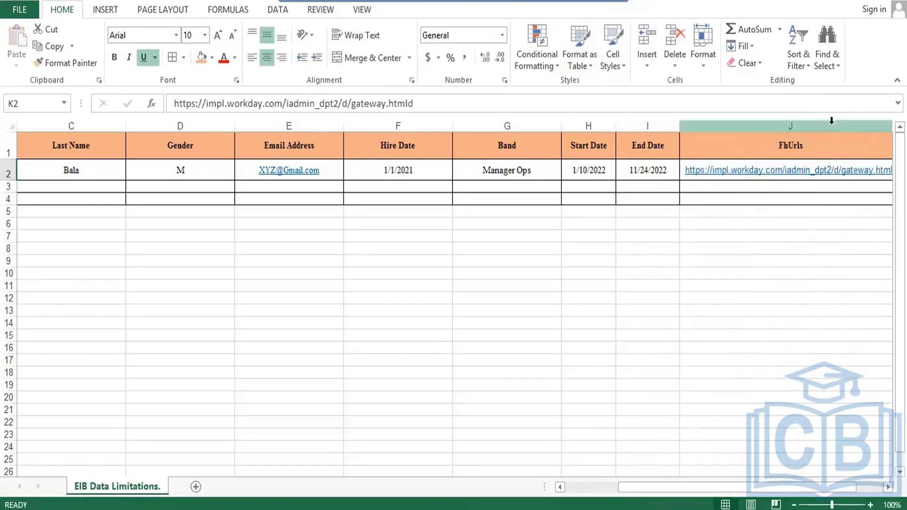
left_click(723, 176)
left_click(737, 186)
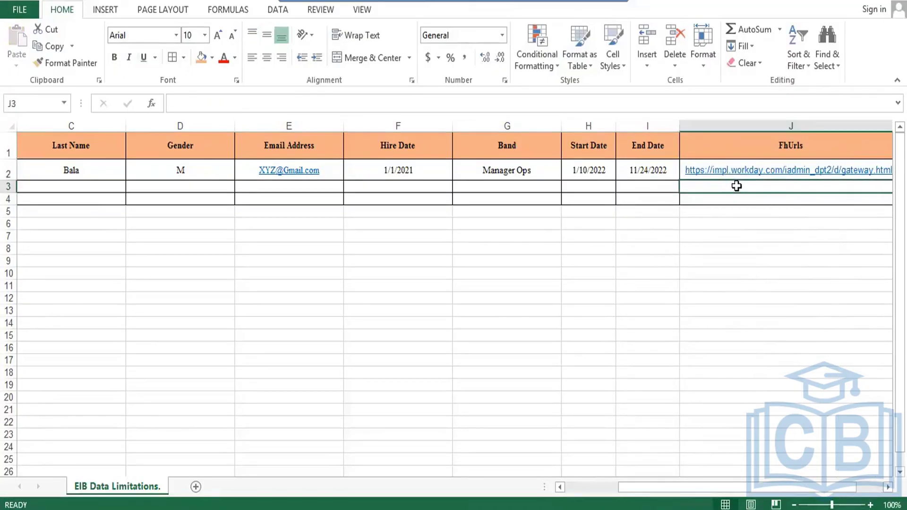
key("Right")
key("Right")
key("Right")
key("Right")
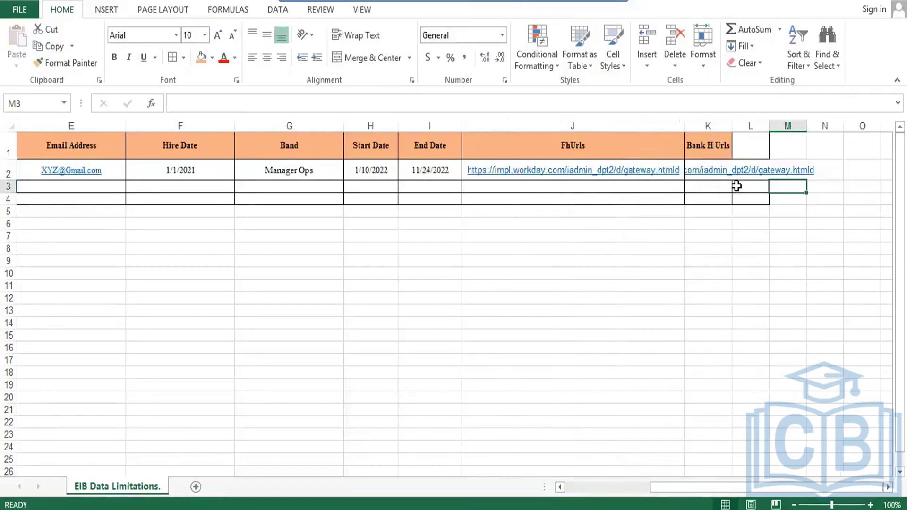
double_click(732, 124)
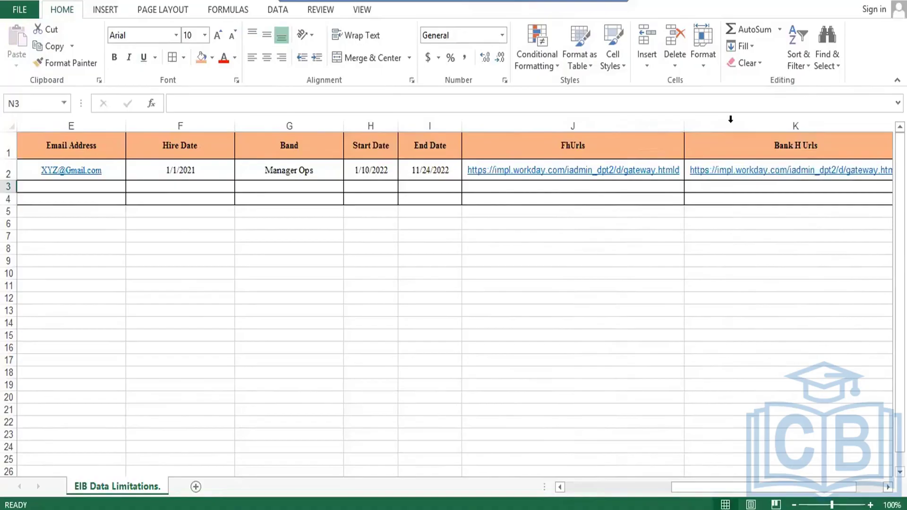
key("Down")
key("Down")
key("Up")
key("Up")
key("Up")
key("Up")
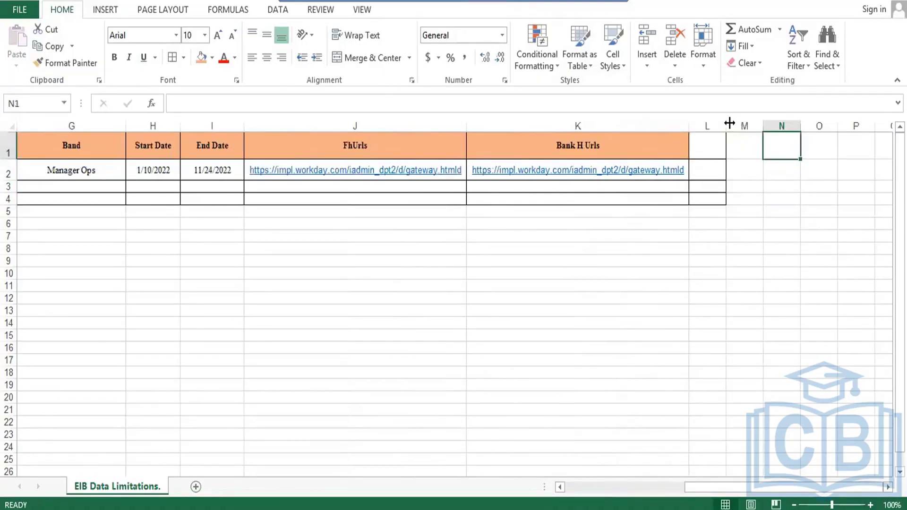
- Delete the spare column L entirely and select the table from A1 to column K
key("Left")
key("Left")
key("ctrl+minus")
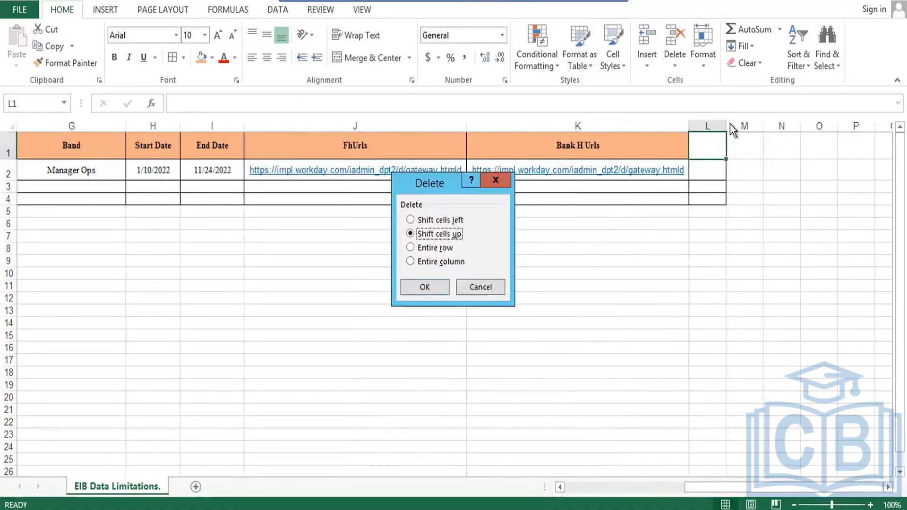
key("c")
key("Return")
key("Left")
key("Left")
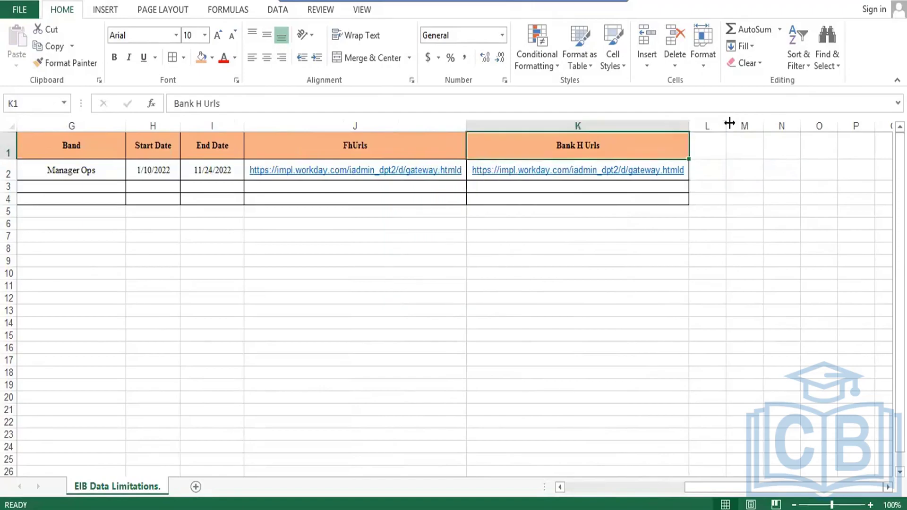
key("Home")
key("ctrl+shift+Right")
key("ctrl+shift+Down")
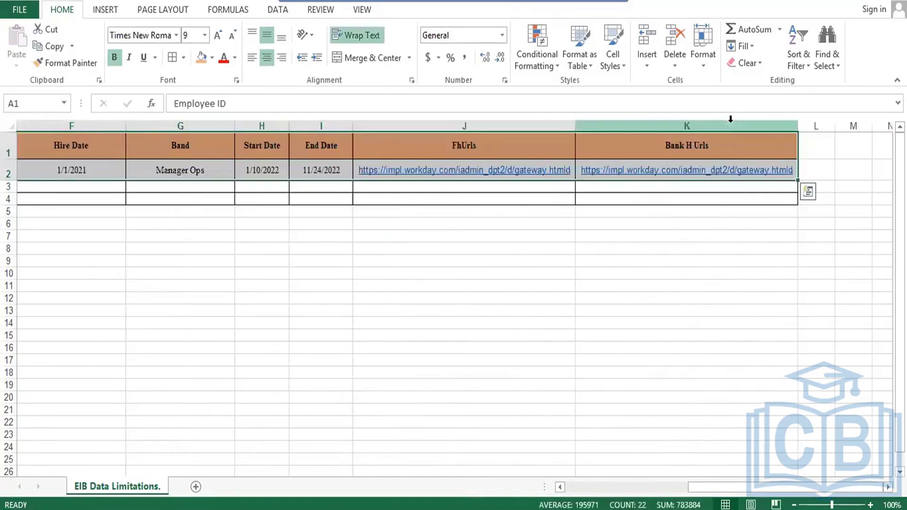
- Dismiss the font list and move to the FhUrls block in column J
left_click(175, 35)
left_click(177, 35)
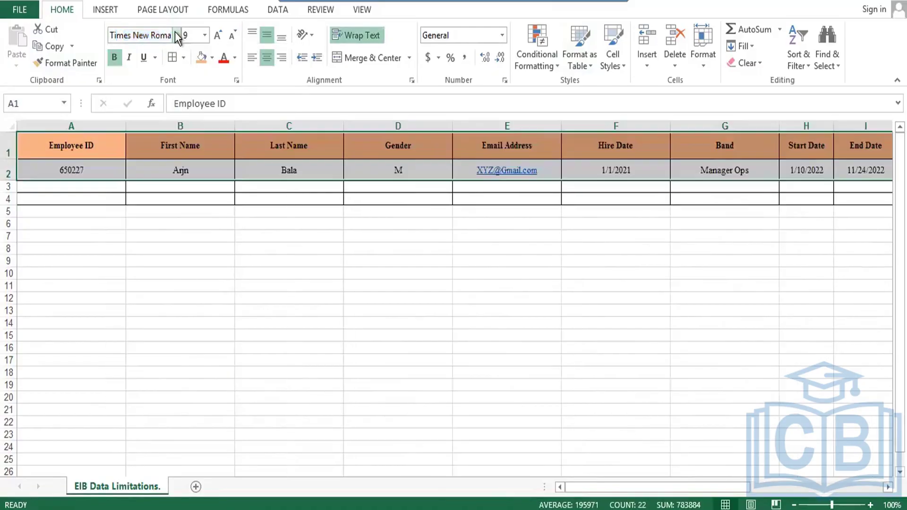
left_click(93, 190)
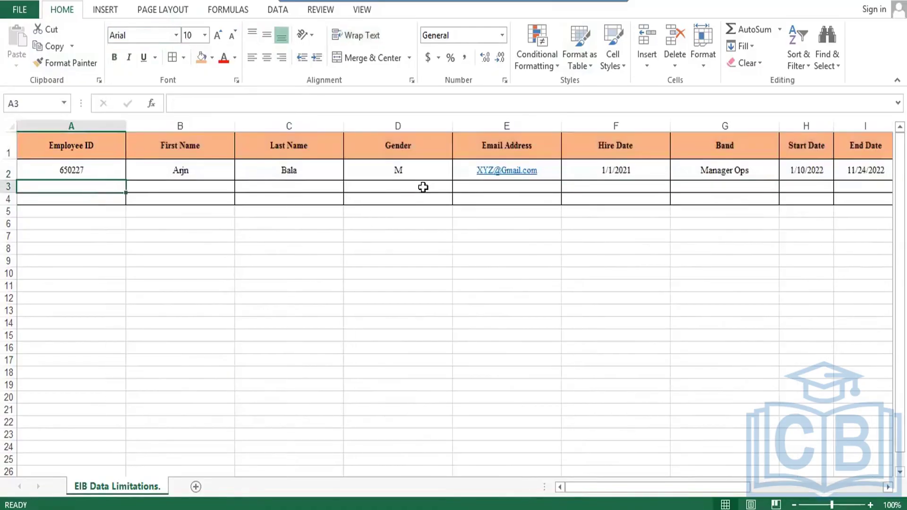
key("Right")
key("Right")
key("Right")
key("Right")
key("Right")
key("Right")
key("Right")
key("Right")
key("Right")
key("Right")
key("Right")
key("Right")
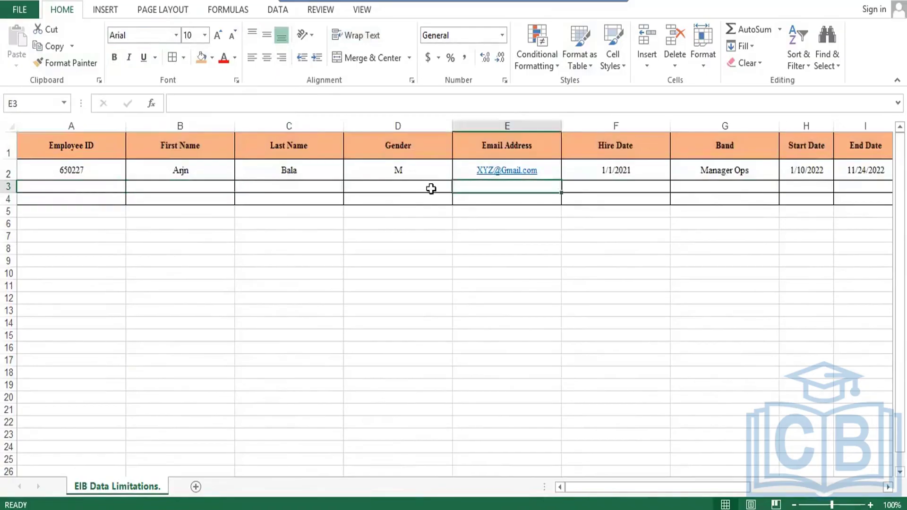
key("Left")
key("Left")
key("Left")
key("Left")
key("Left")
key("Left")
key("Left")
key("Left")
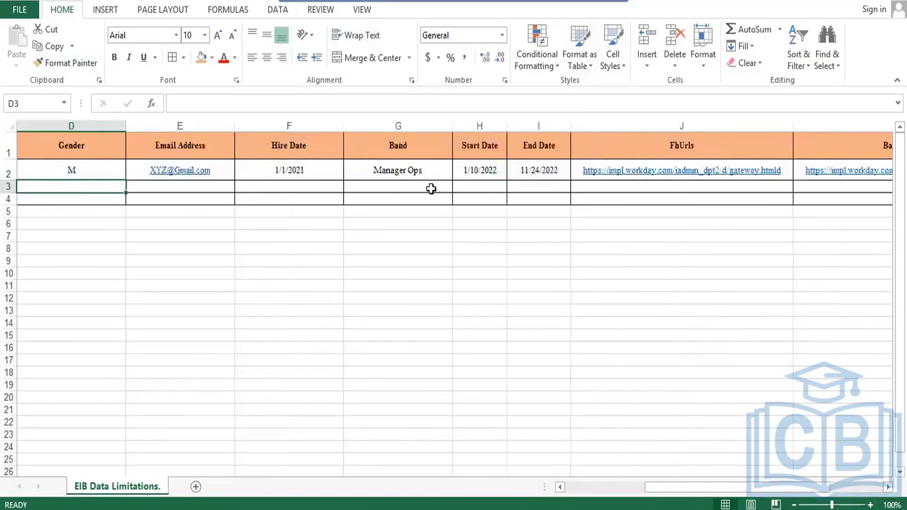
key("Right")
key("Right")
key("Right")
key("Right")
key("Right")
key("Right")
key("Right")
key("Right")
key("Right")
key("Right")
key("Right")
key("Right")
key("Right")
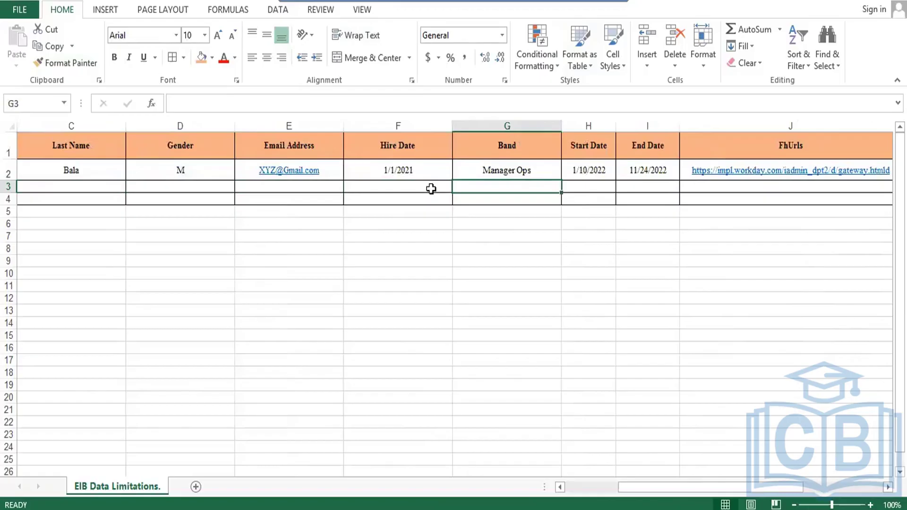
key("Left")
key("Left")
key("Left")
key("Left")
key("Left")
key("Left")
key("Left")
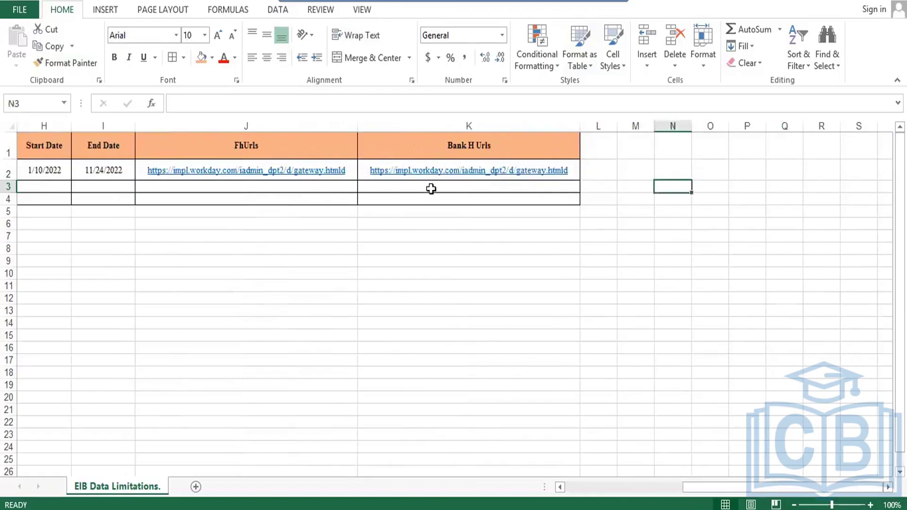
key("Left")
key("Left")
key("Left")
key("Up")
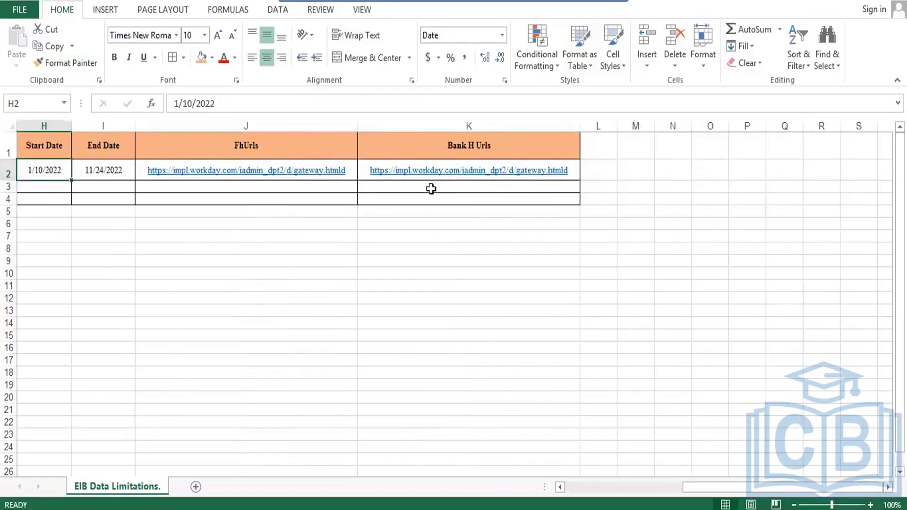
key("Right")
key("Right")
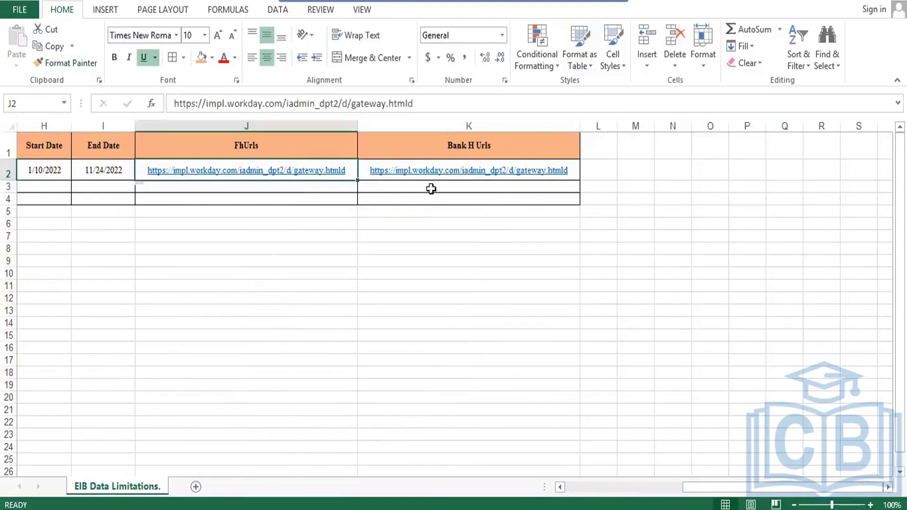
- Cut the FhUrls and Bank H Urls block J1:K4 and paste it at L1
key("Up")
key("shift+Right")
key("shift+Down")
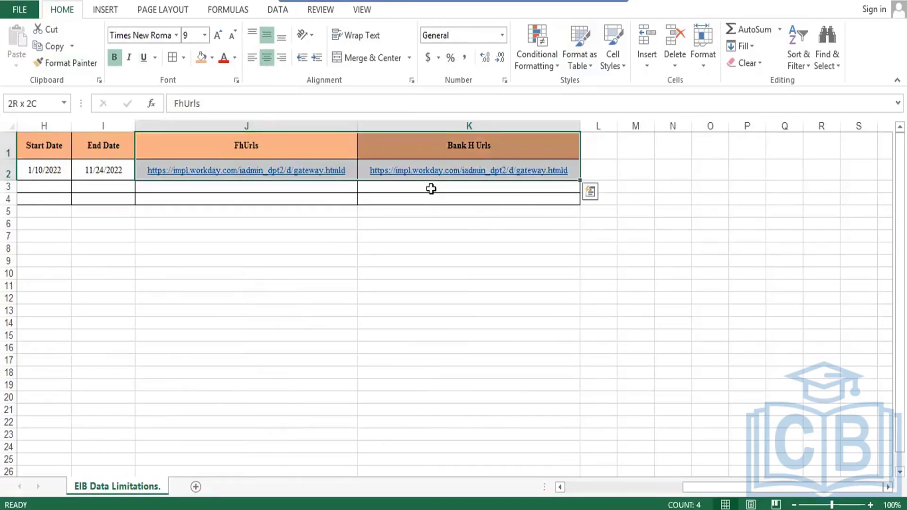
key("shift+Down")
key("shift+Down")
key("ctrl+c")
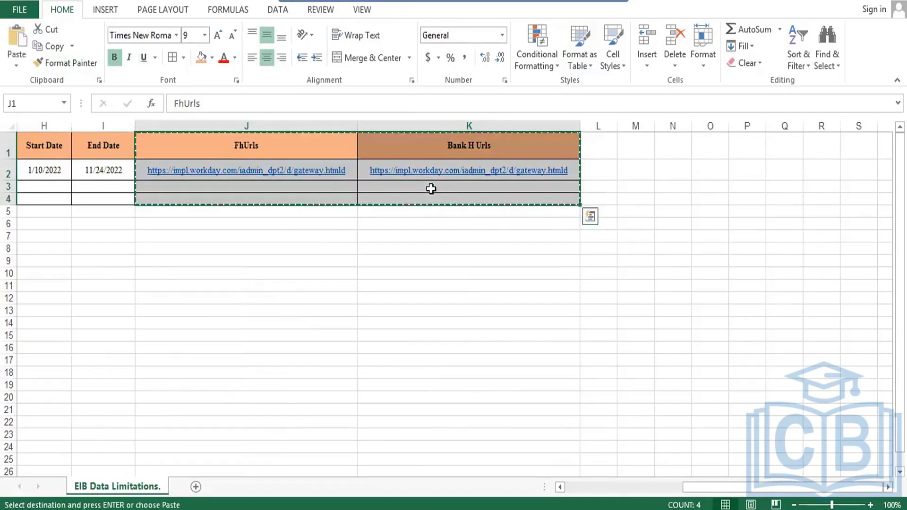
key("Right")
key("Right")
key("Left")
key("Left")
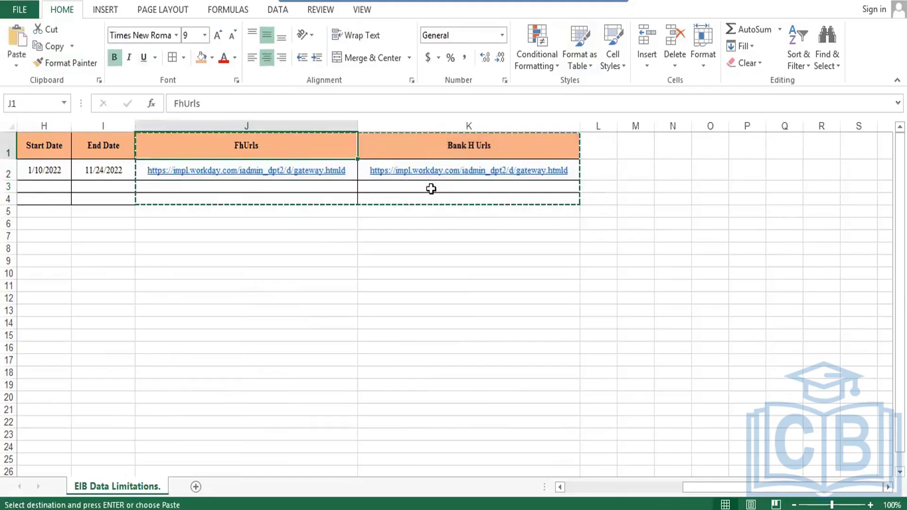
key("shift+Right")
key("shift+Down")
key("shift+Down")
key("shift+Down")
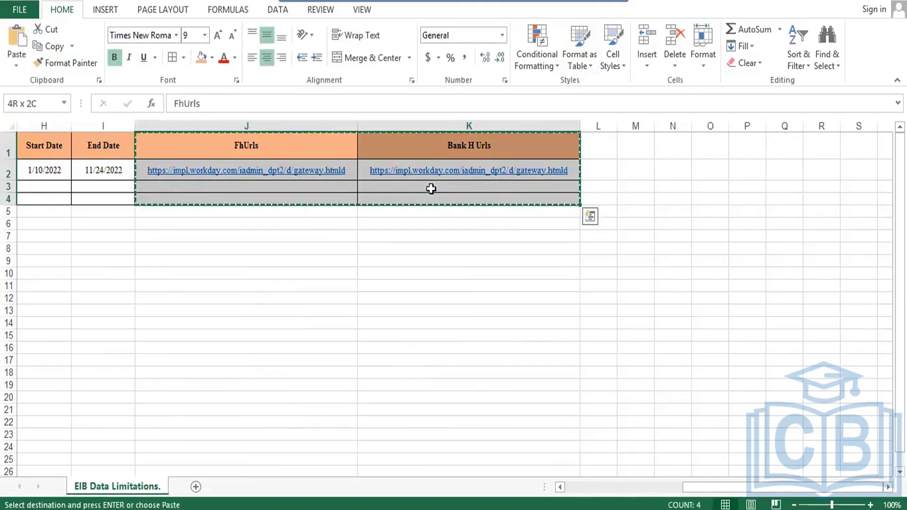
key("Right")
key("Right")
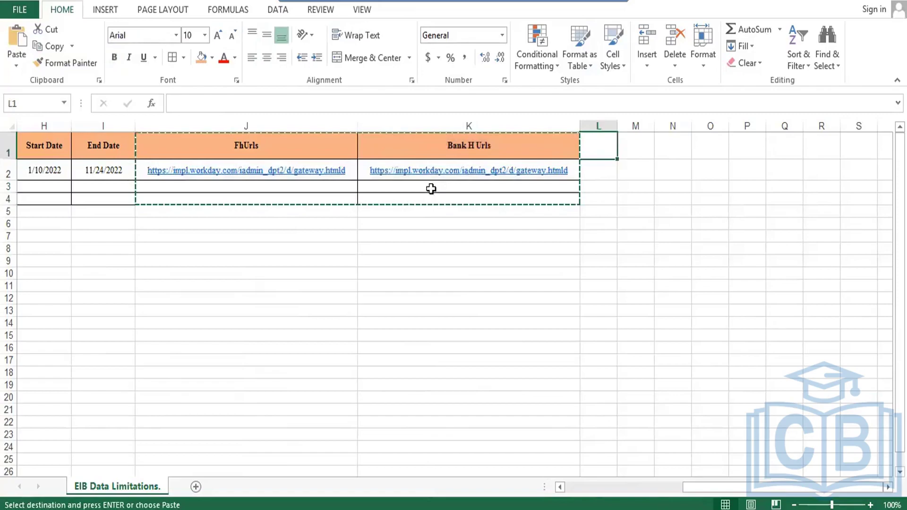
key("Return")
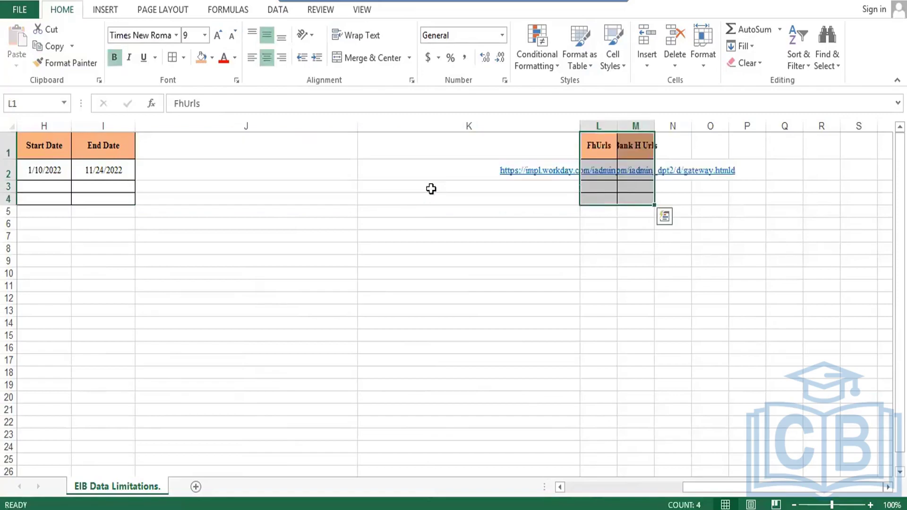
- Enter the headers 'Data Type' in J1 and 'Approval' in K1
left_click(332, 155)
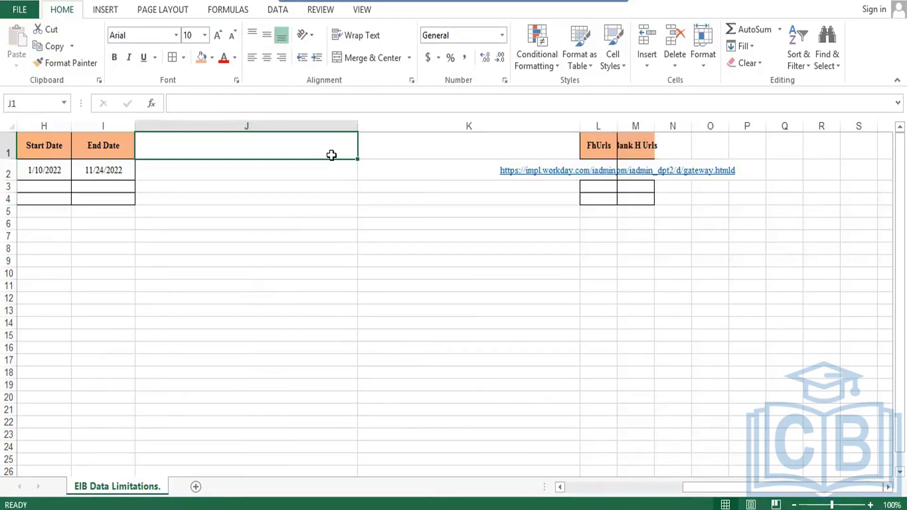
type("Data T")
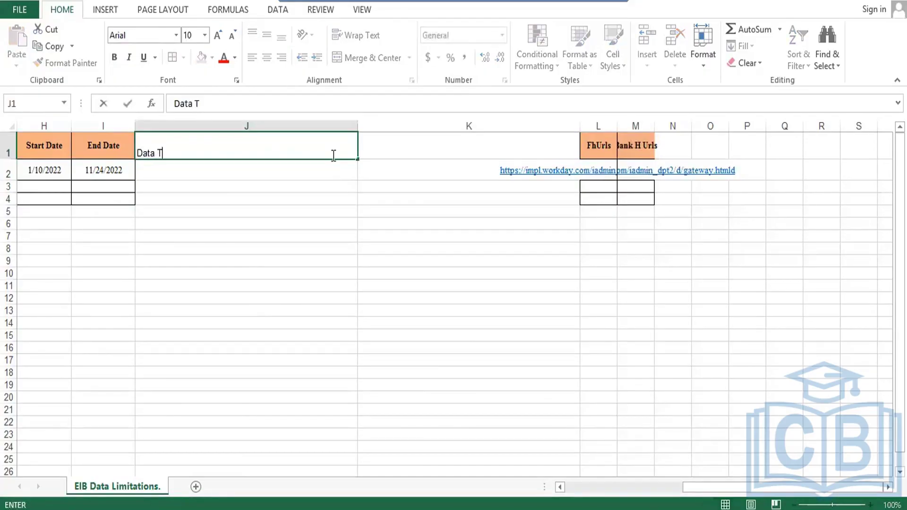
type("ype")
key("Tab")
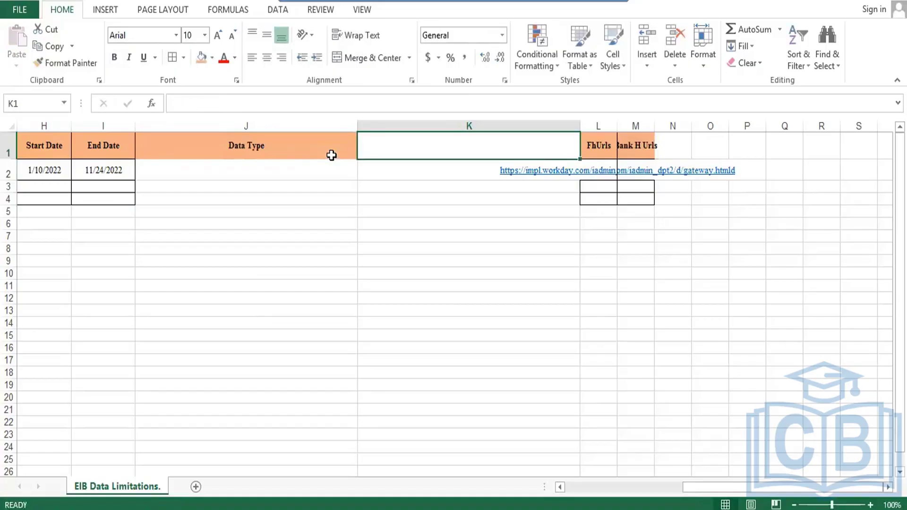
type("A")
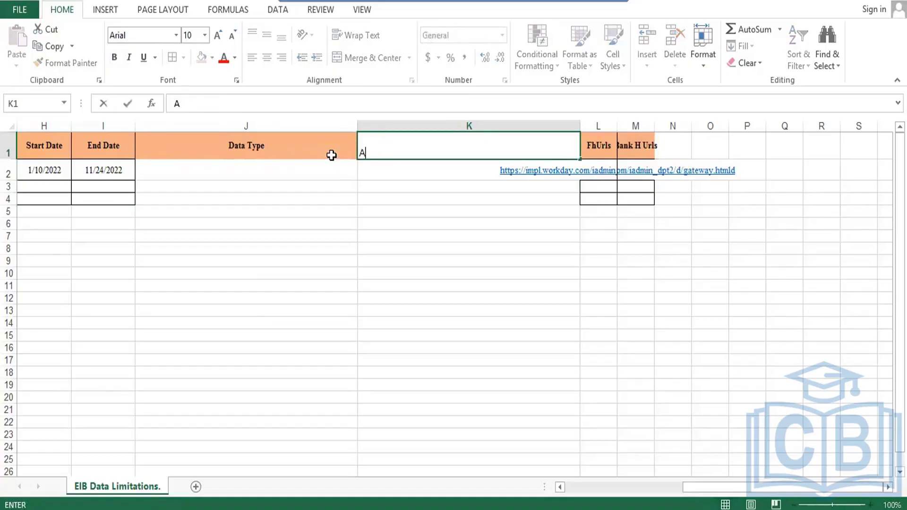
type("pproval")
key("Return")
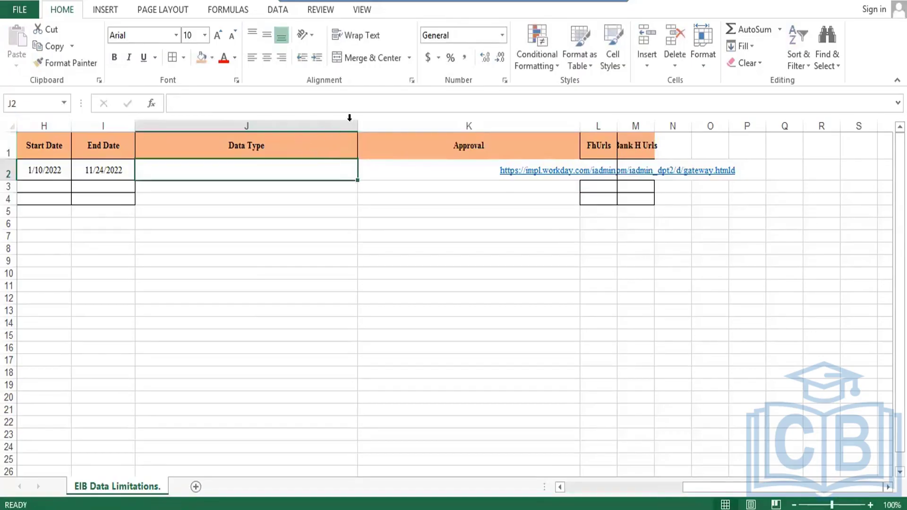
- Narrow columns J and K, and AutoFit columns L and M to their URLs
left_click_drag(359, 128, 222, 126)
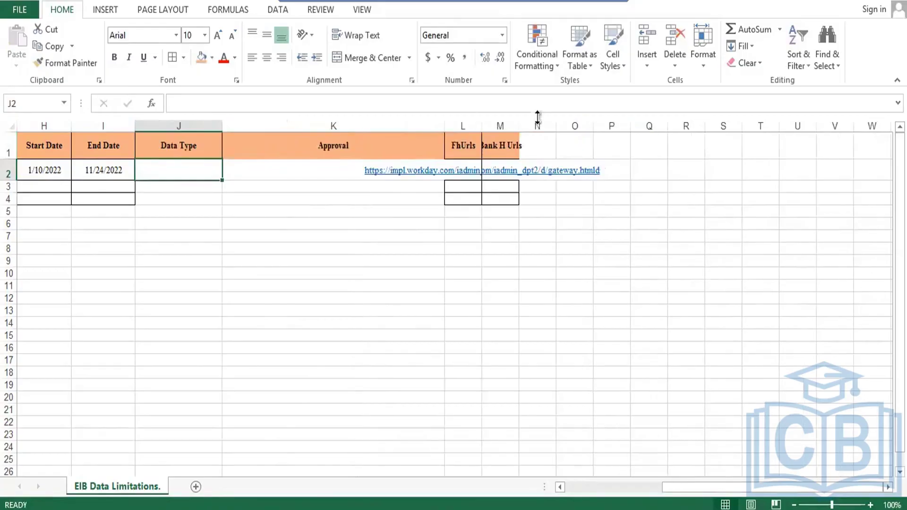
left_click_drag(445, 125, 306, 127)
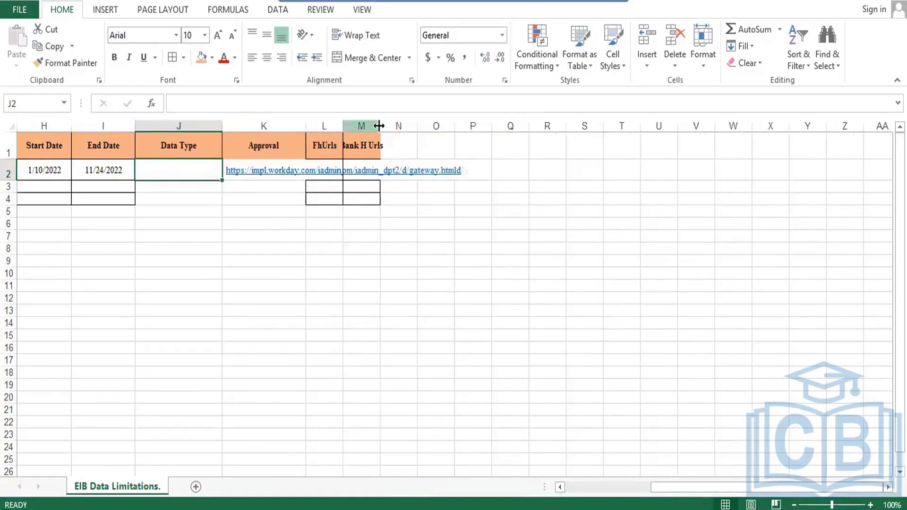
left_click_drag(381, 126, 455, 131)
double_click(342, 127)
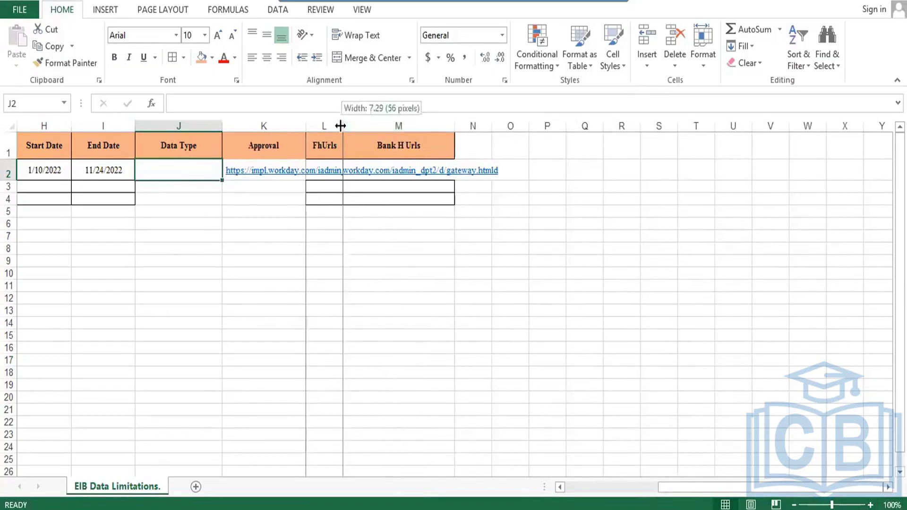
left_click(342, 126)
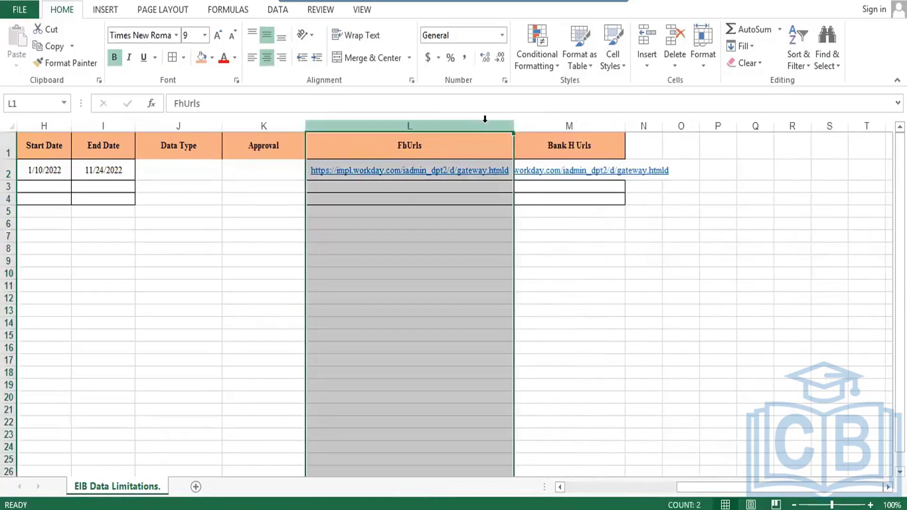
double_click(625, 126)
- Apply All Borders to the block J1:M4
left_click_drag(171, 152, 591, 197)
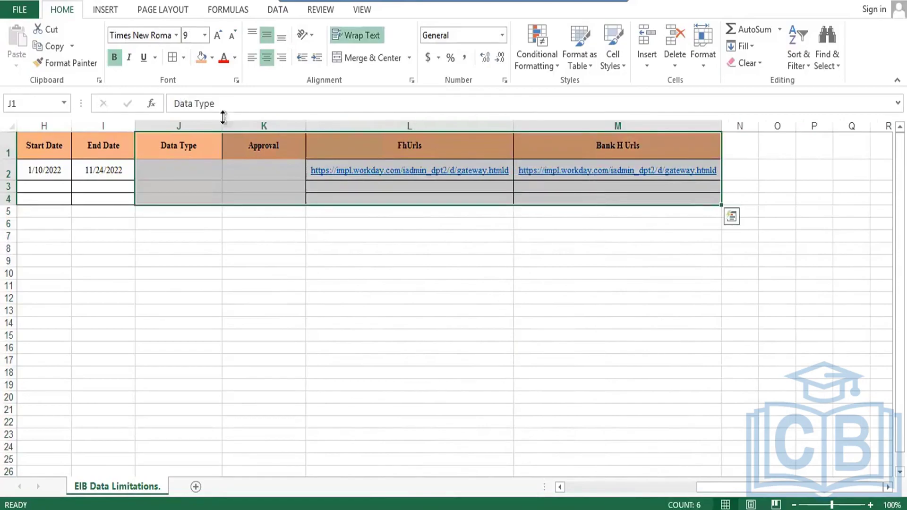
left_click(171, 63)
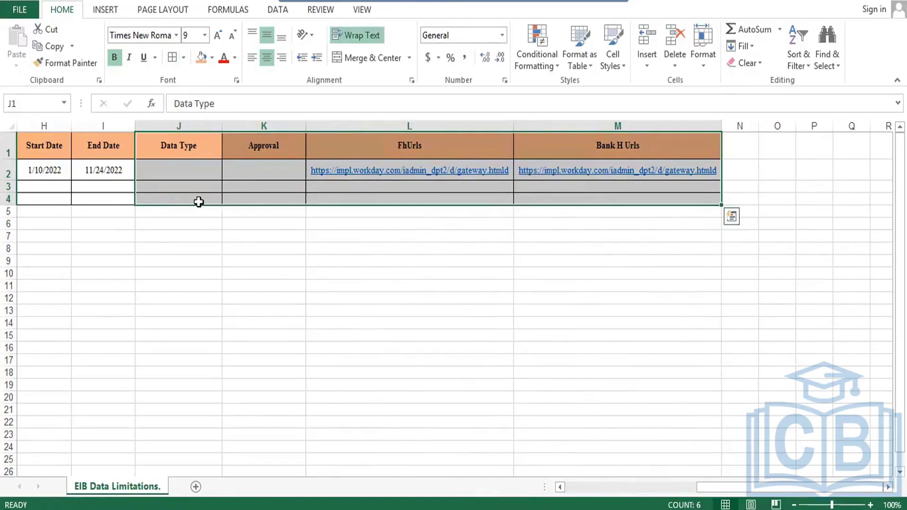
left_click(182, 177)
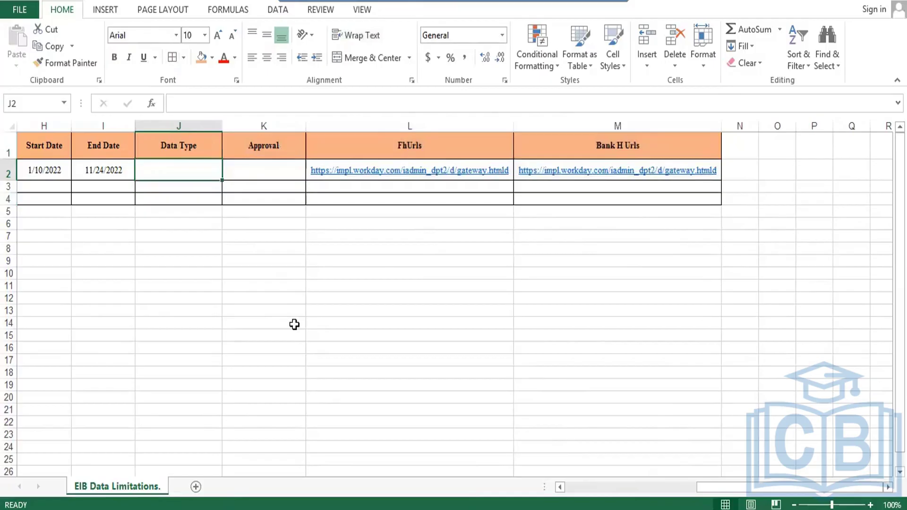
left_click(369, 148)
- Select the two workday URLs in L2:M2, then move to cell J2
key("Down")
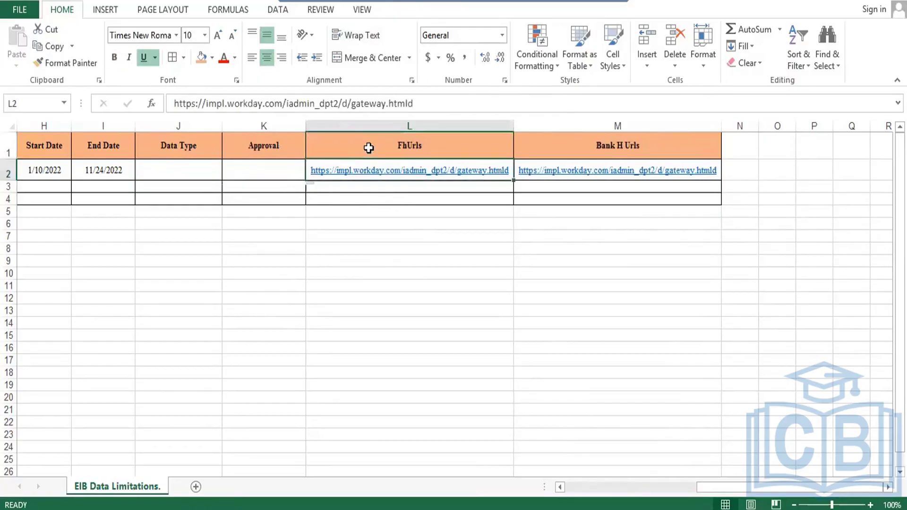
key("shift+Right")
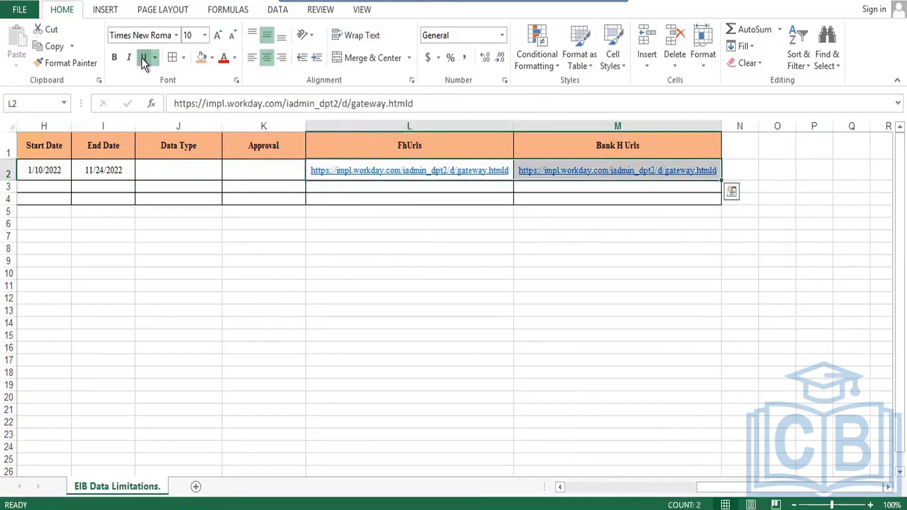
key("Left")
key("Left")
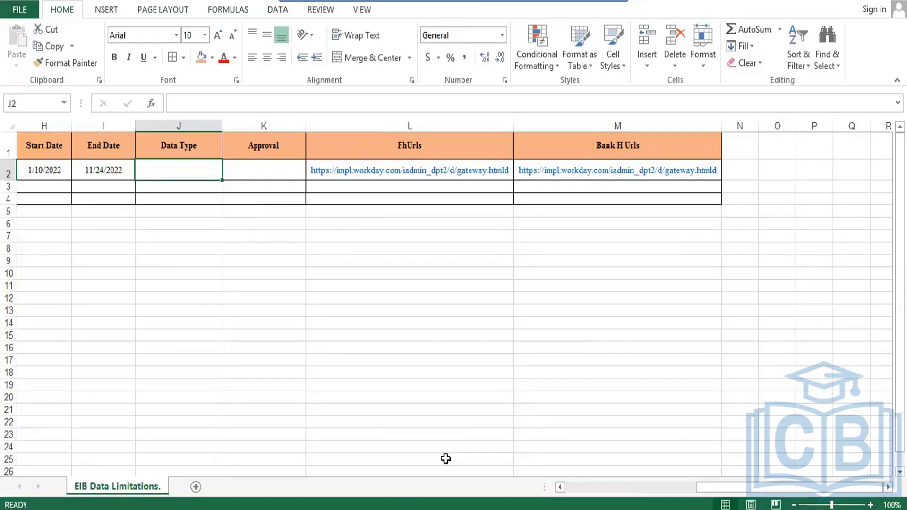
- Enter 'Iphone Project Data' as the Data Type in J2
type("Ip")
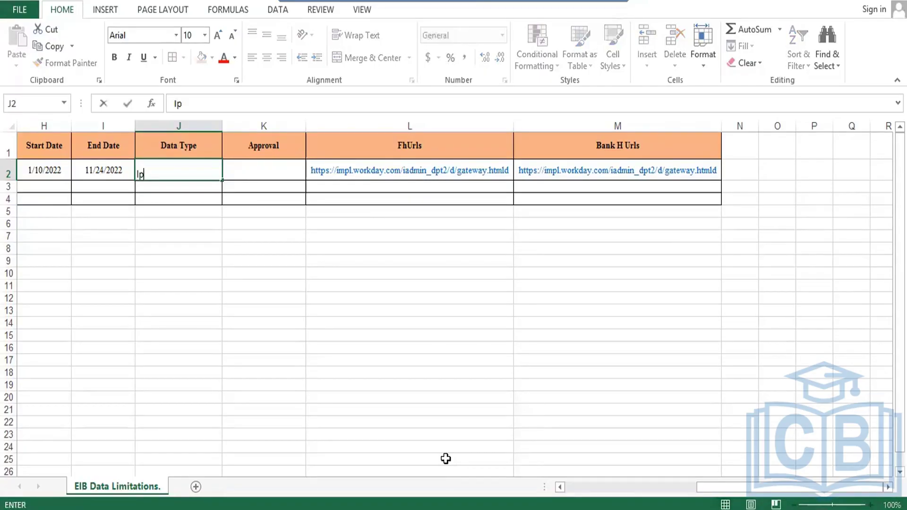
type("hone")
left_click(179, 168)
type("P")
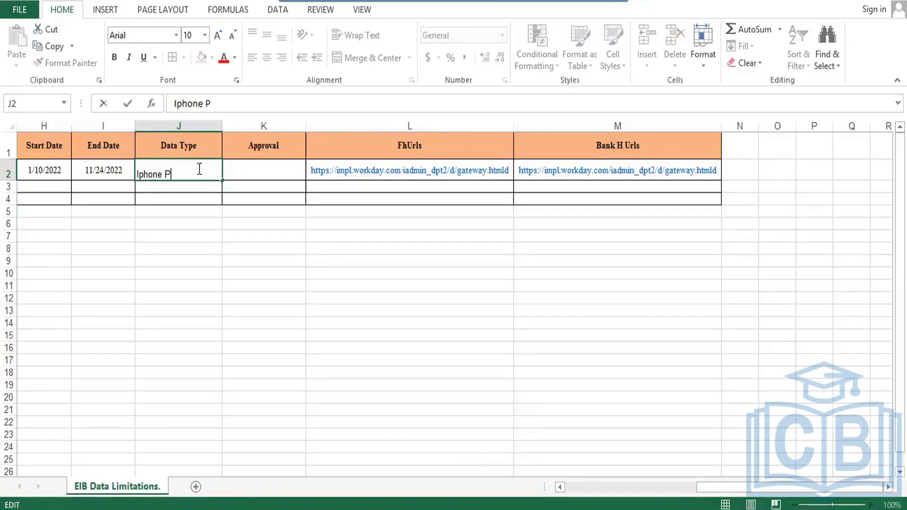
type("roject")
type("Data")
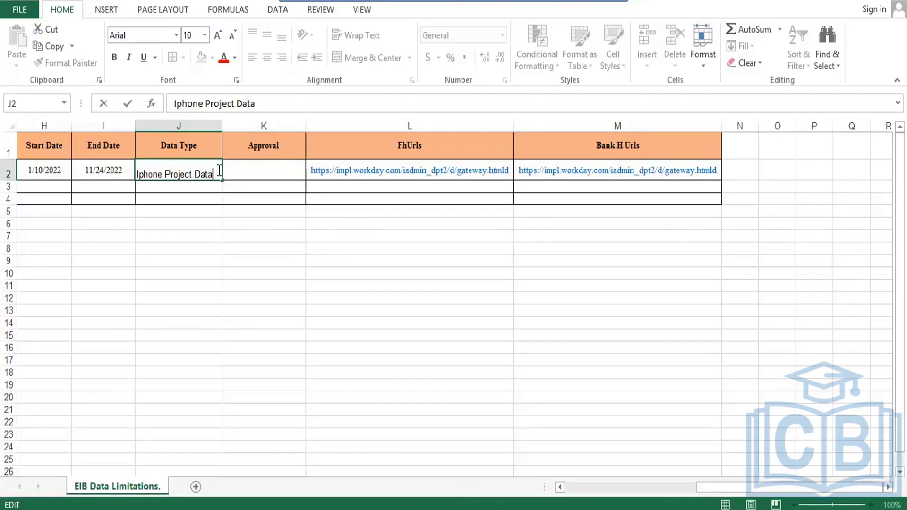
left_click(270, 172)
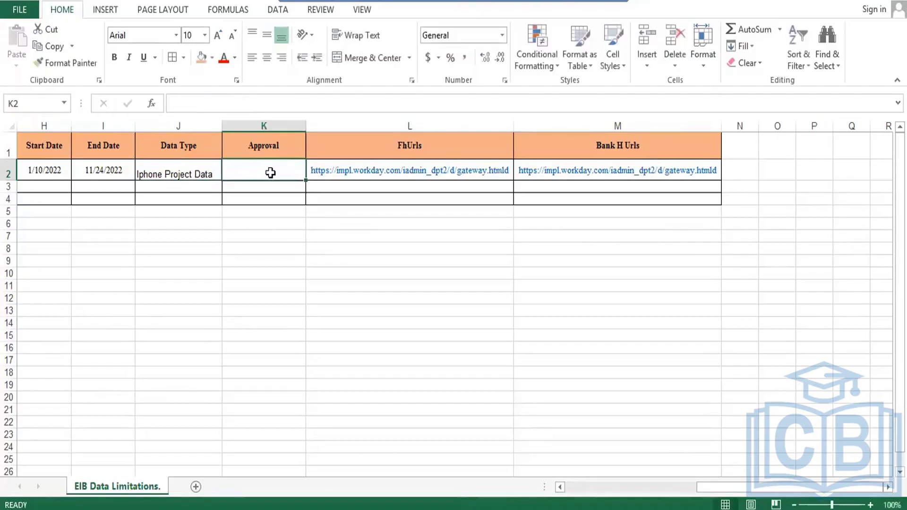
left_click(209, 167)
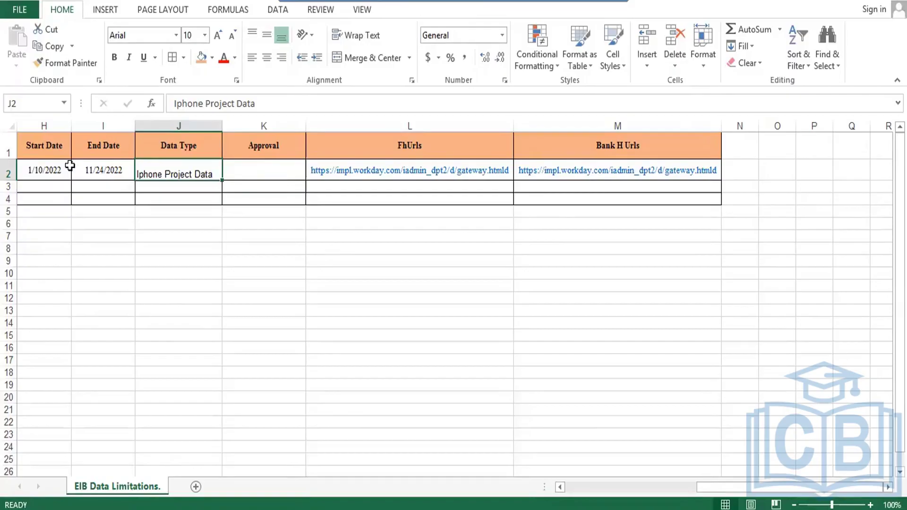
- Enter 'MIS Manager' as the Approval in K2, then select the table region
left_click(255, 168)
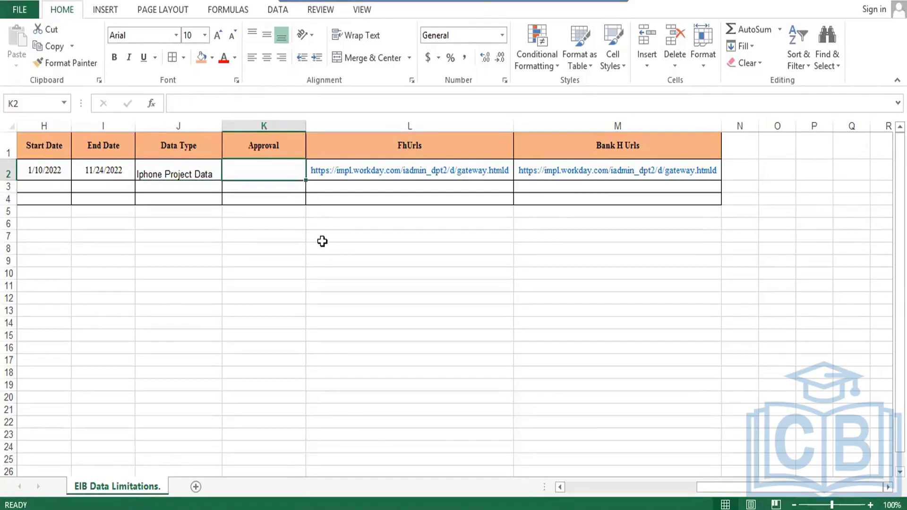
type("MI")
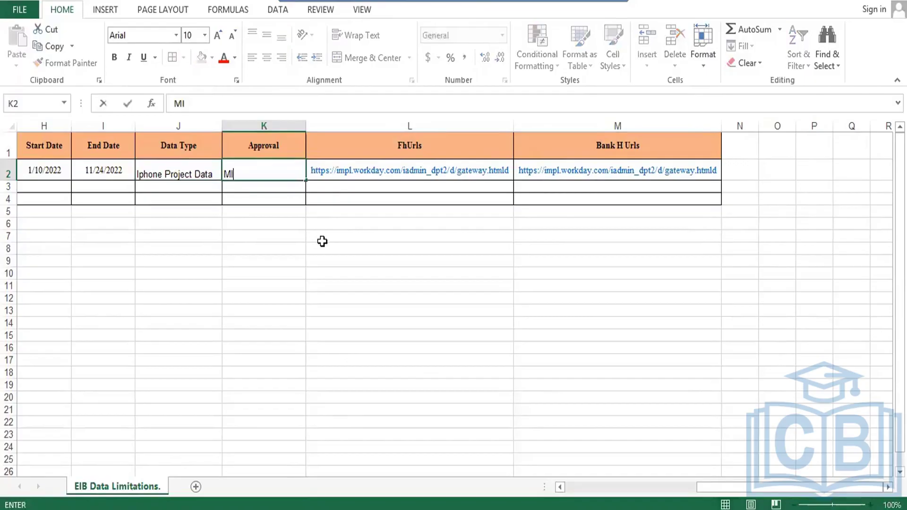
type("S Manager")
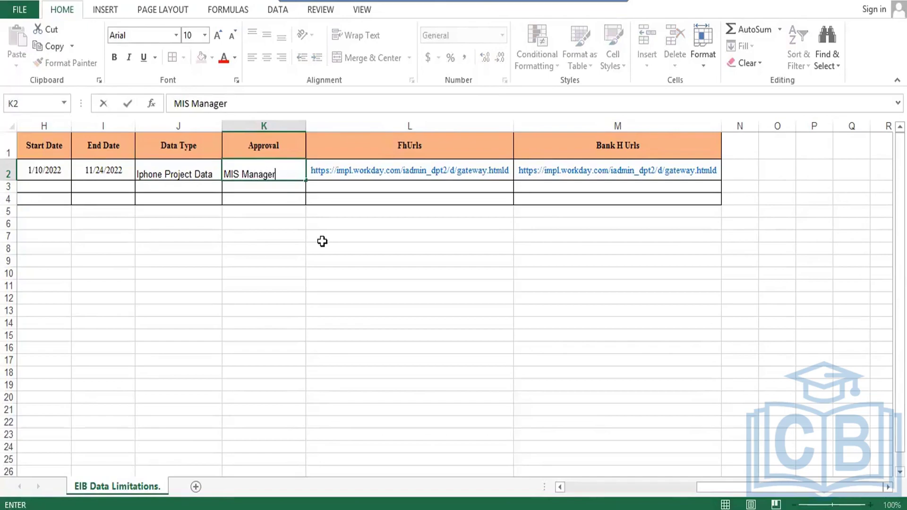
key("Return")
left_click(175, 170)
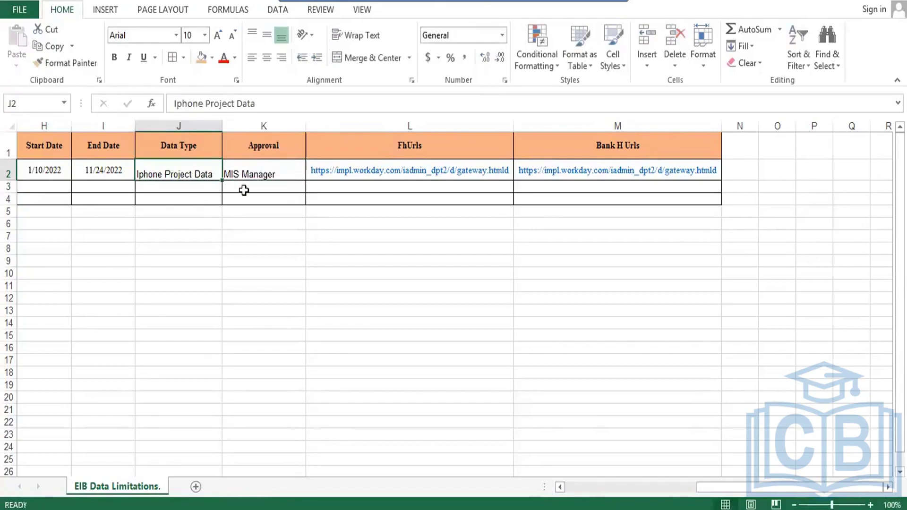
key("ctrl+a")
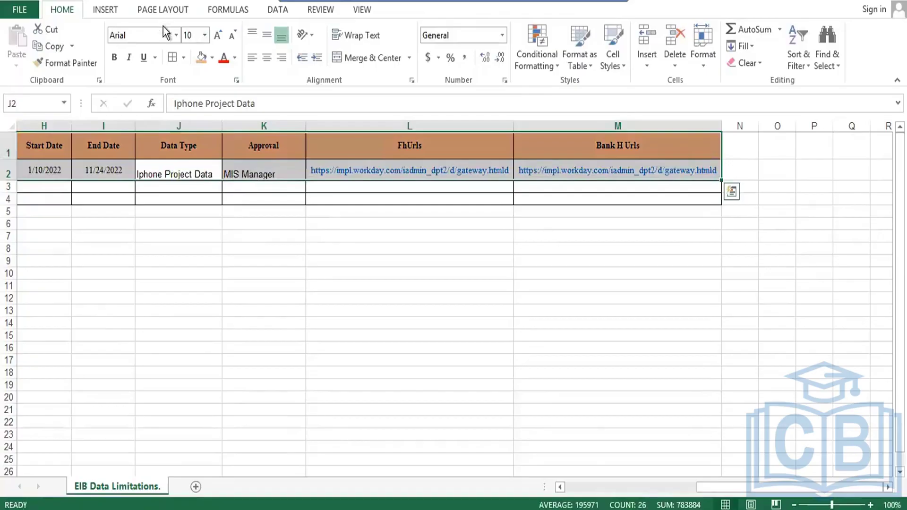
- Format H1:M2 in Times New Roman, centred horizontally and vertically
left_click(176, 35)
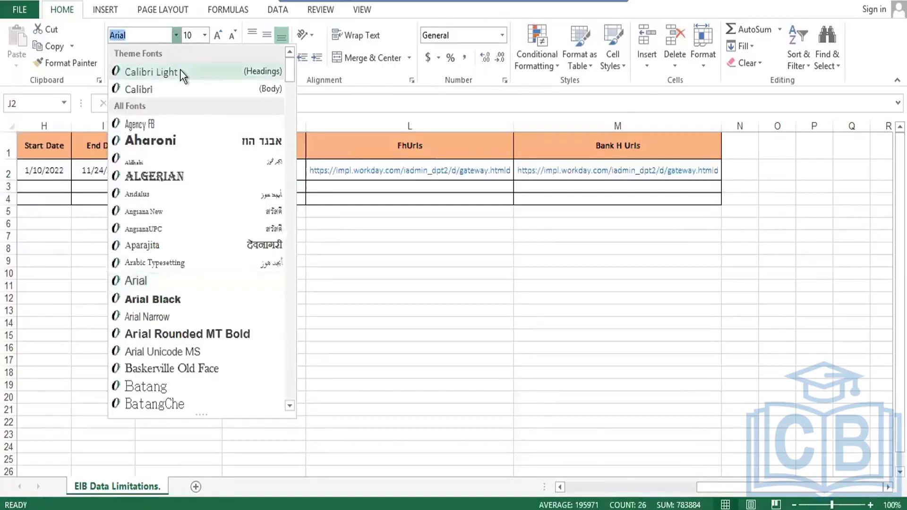
type("Times New Roma")
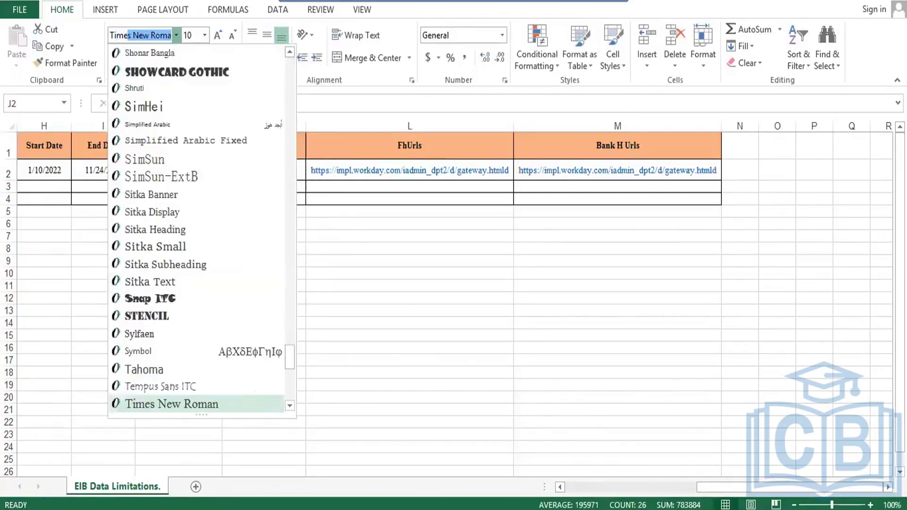
key("Return")
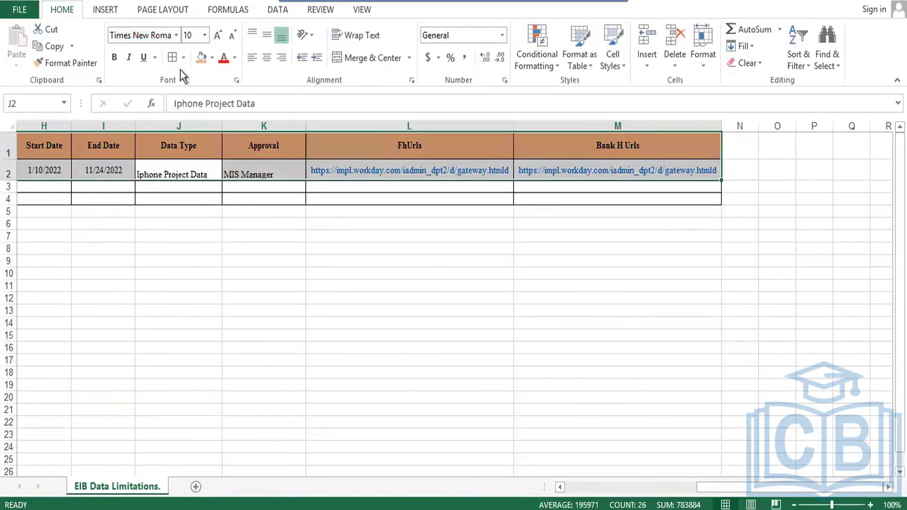
left_click(267, 57)
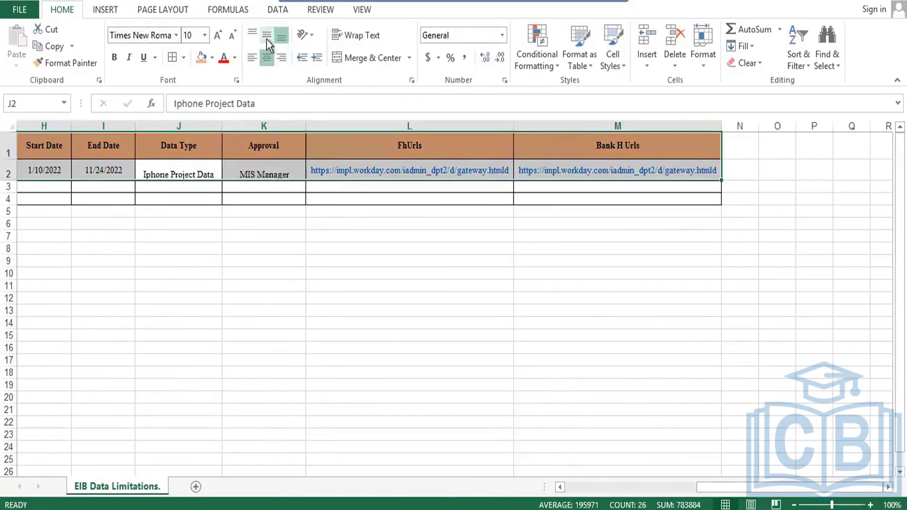
left_click(267, 37)
left_click(292, 197)
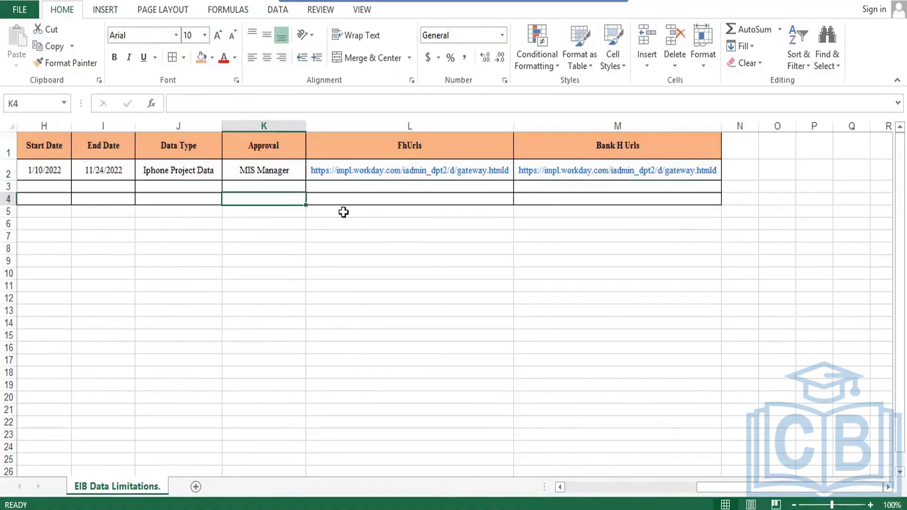
left_click(569, 199)
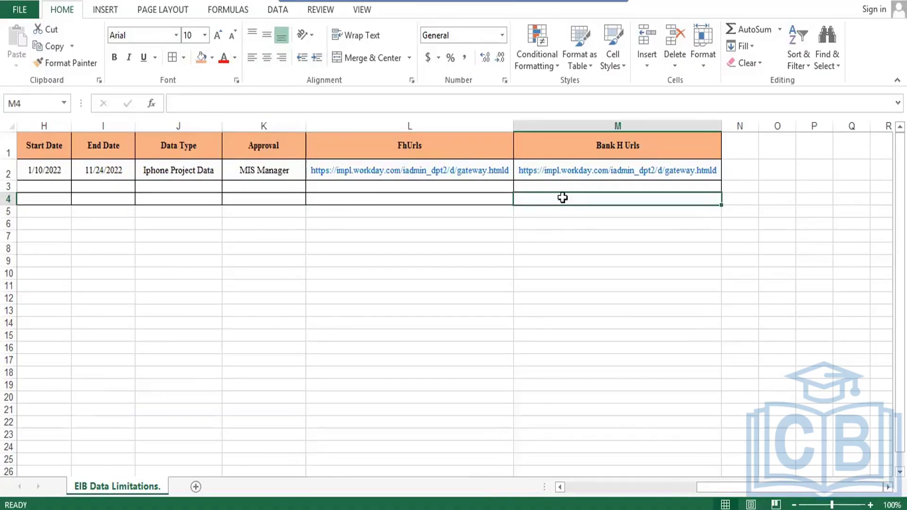
key("Left")
key("Left")
key("Left")
key("Left")
key("Left")
key("Left")
key("Left")
key("Left")
key("Left")
key("Left")
key("Left")
key("Left")
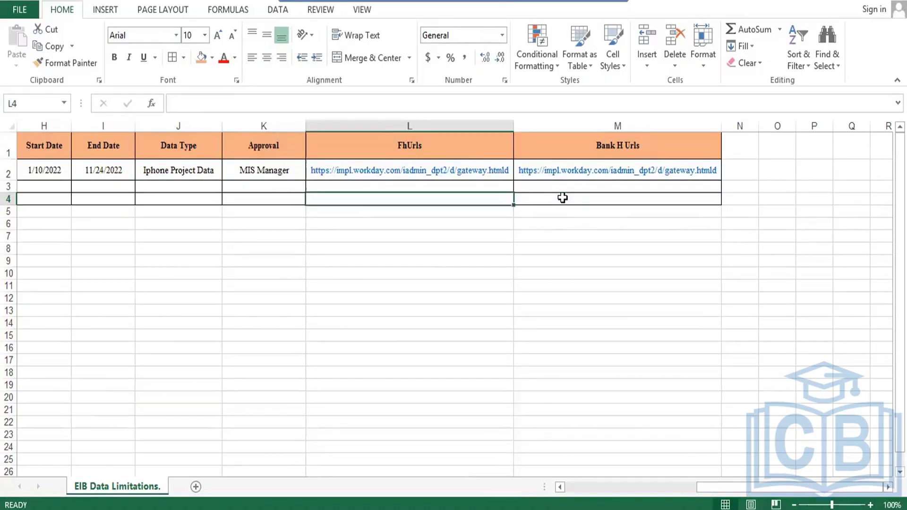
- AutoFit columns A through K, from Employee ID to Approval, to their contents
key("Up")
key("Up")
key("Up")
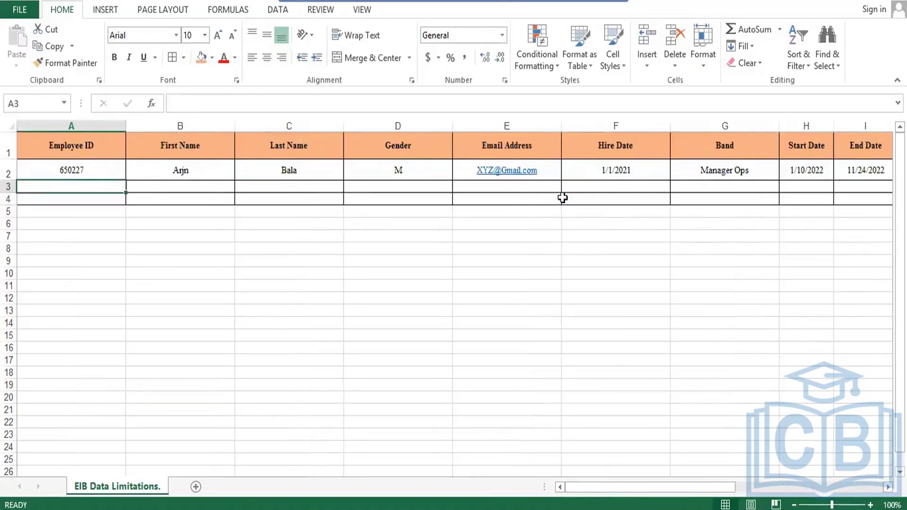
key("Down")
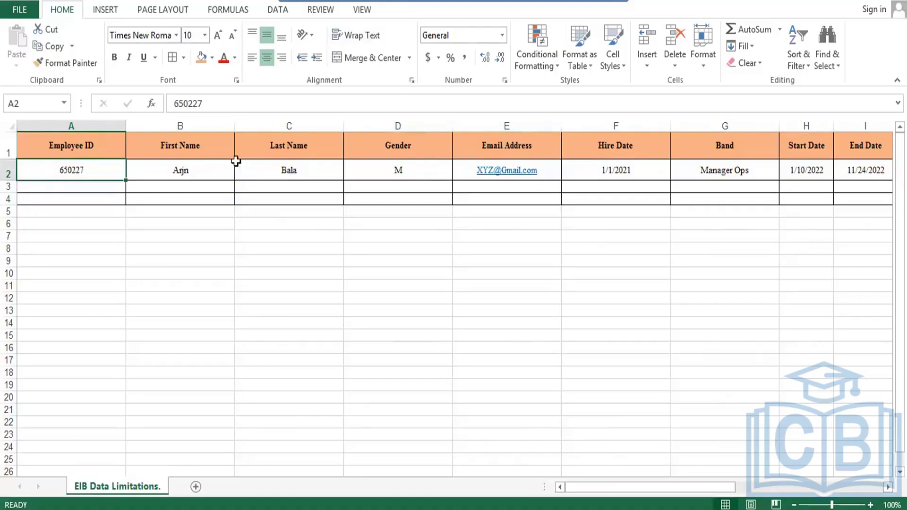
double_click(235, 126)
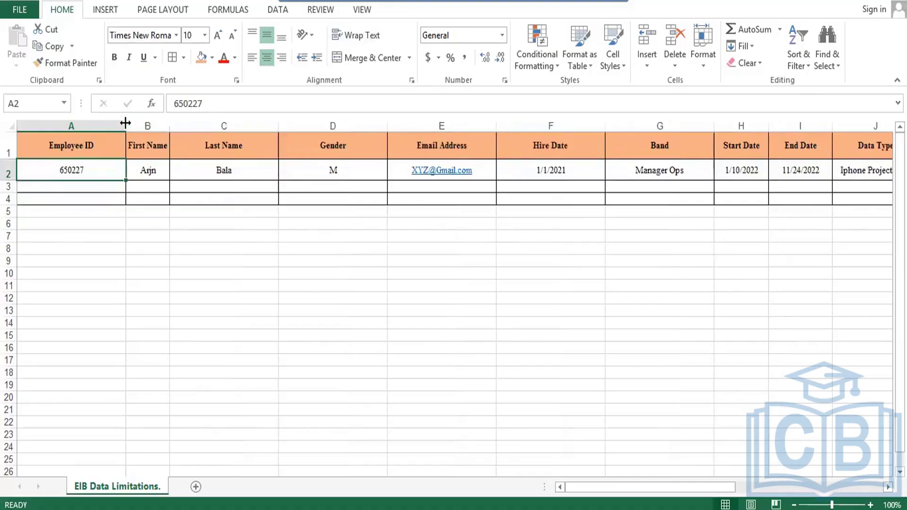
double_click(126, 126)
double_click(219, 126)
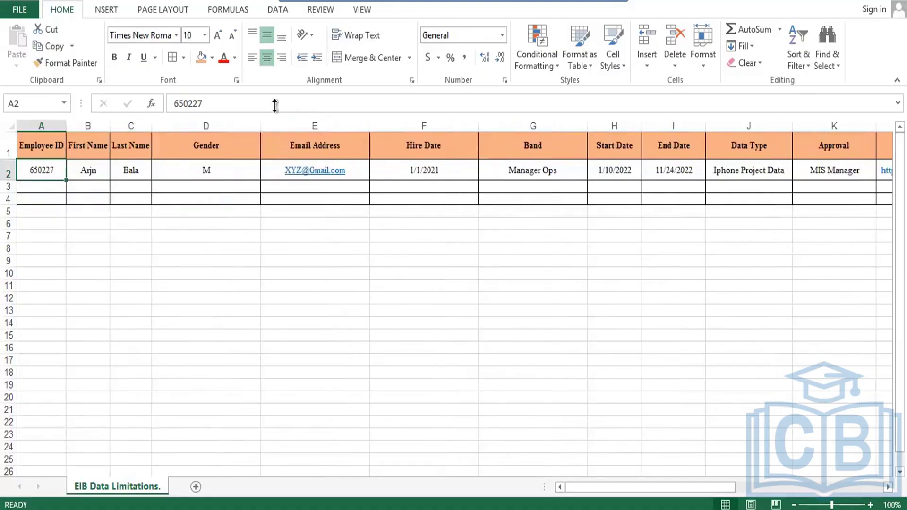
double_click(260, 126)
double_click(292, 124)
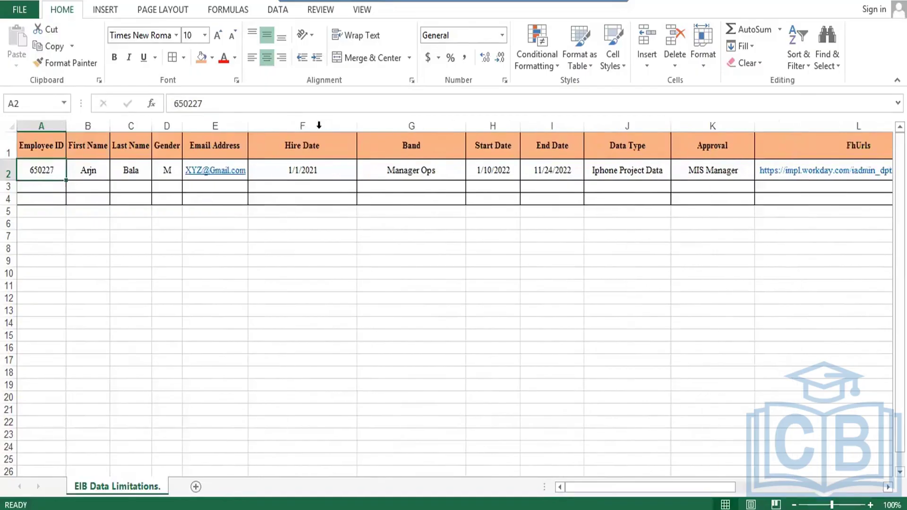
double_click(356, 123)
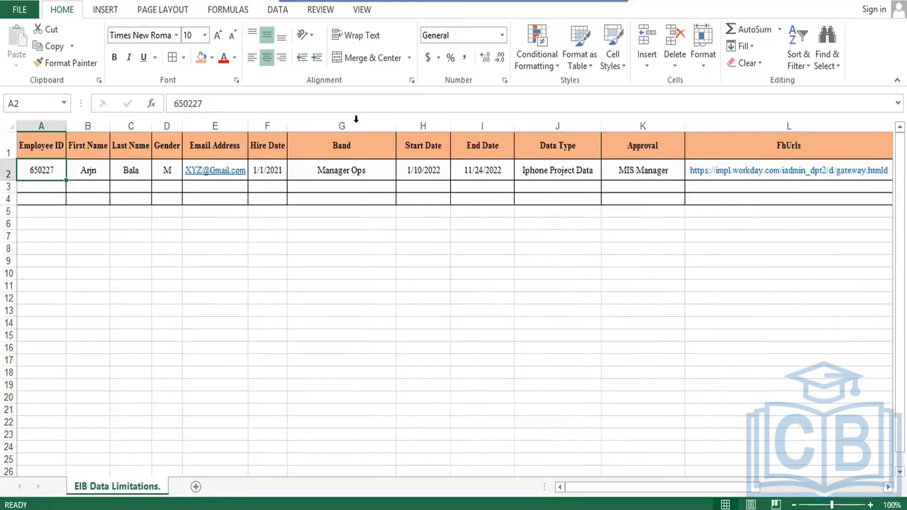
double_click(397, 125)
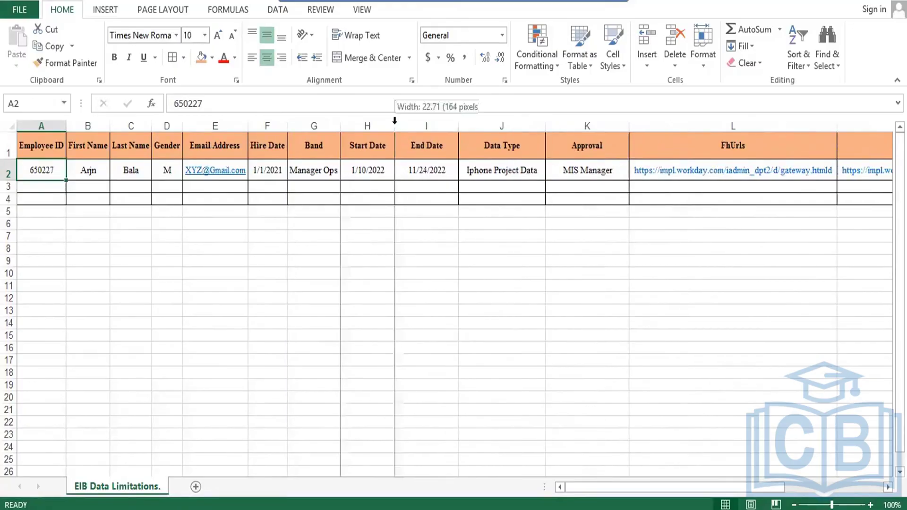
double_click(400, 126)
double_click(440, 120)
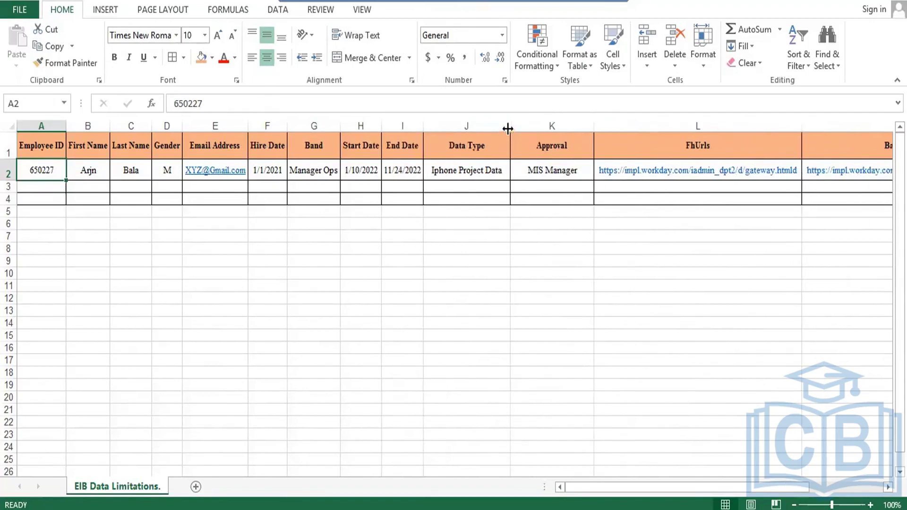
double_click(510, 123)
double_click(587, 125)
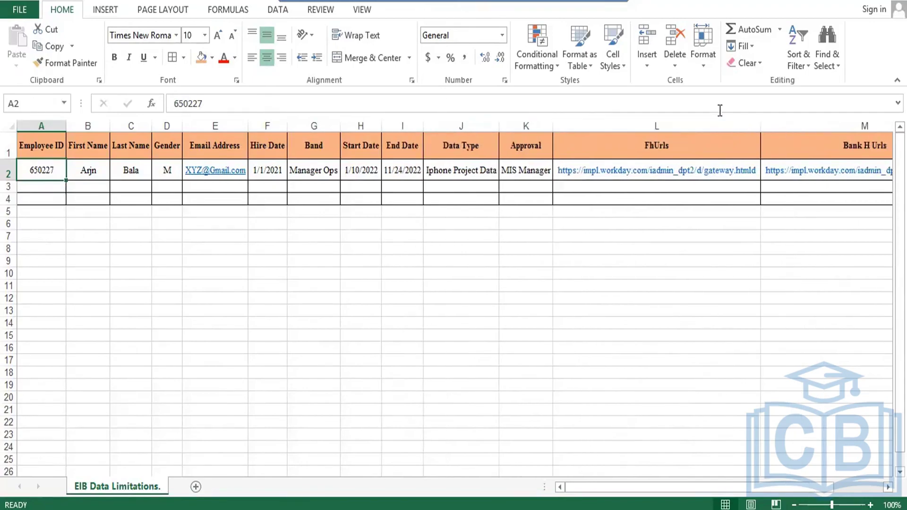
left_click(350, 310)
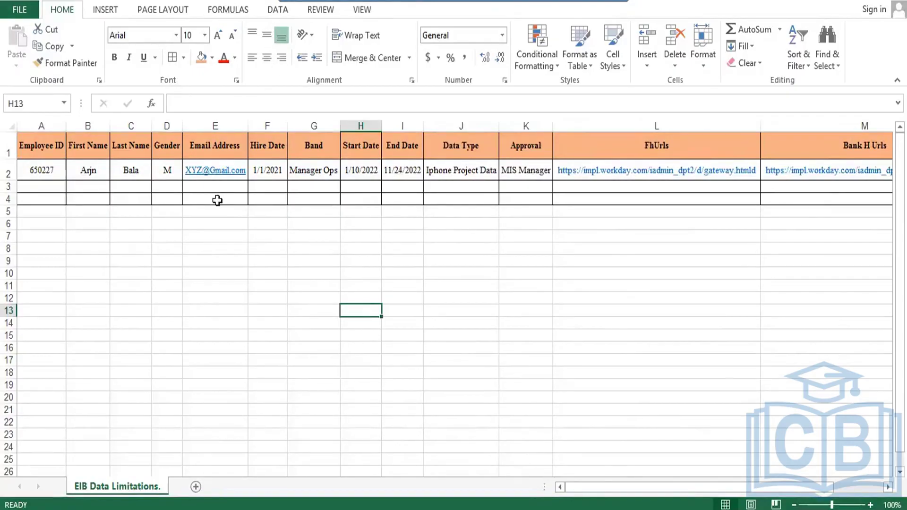
- Add a new worksheet and rename it HR
left_click(223, 194)
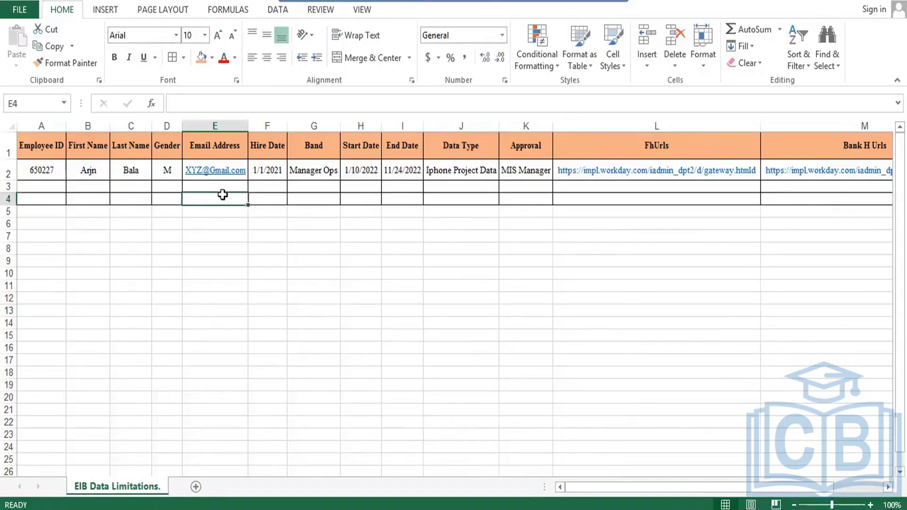
key("Up")
key("Up")
key("Up")
key("Left")
key("Left")
key("Left")
key("Left")
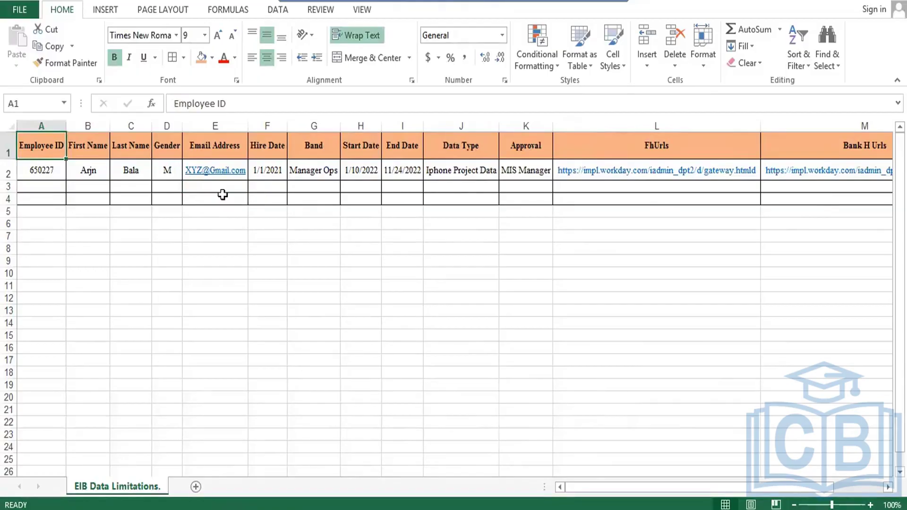
left_click(196, 486)
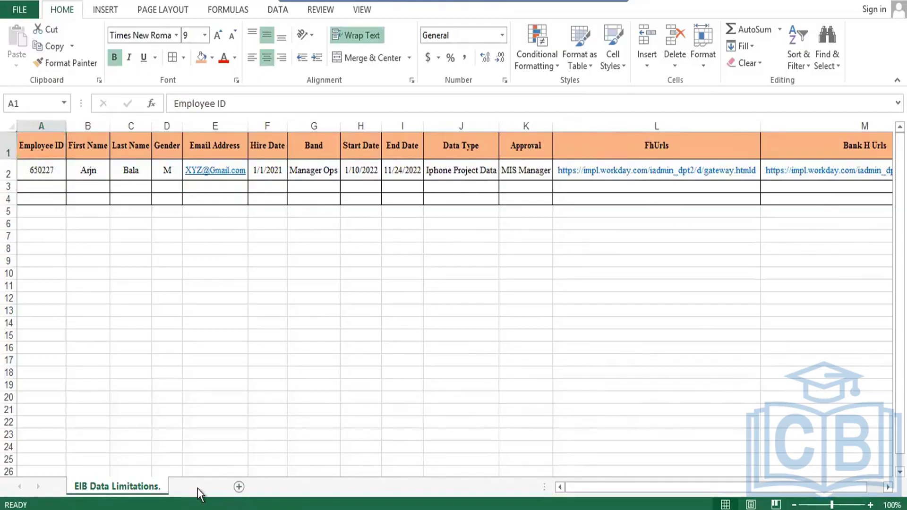
right_click(203, 489)
left_click(234, 355)
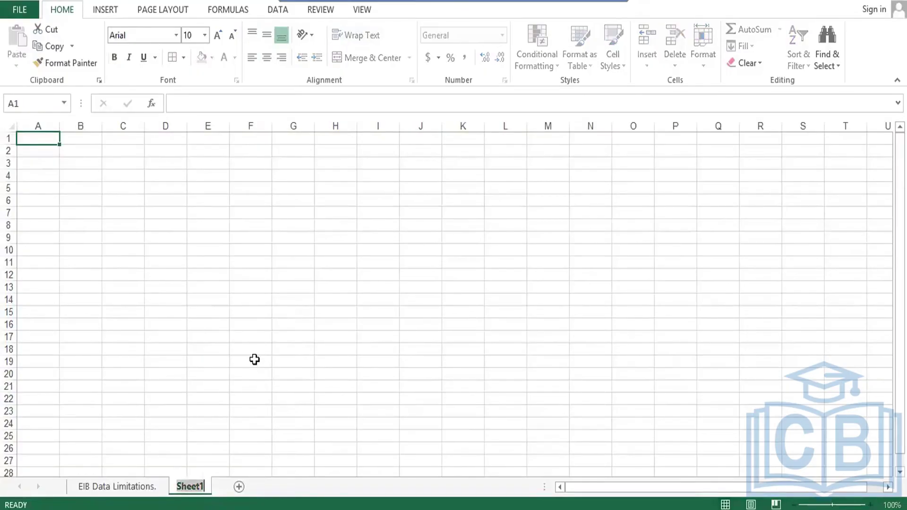
type("HR")
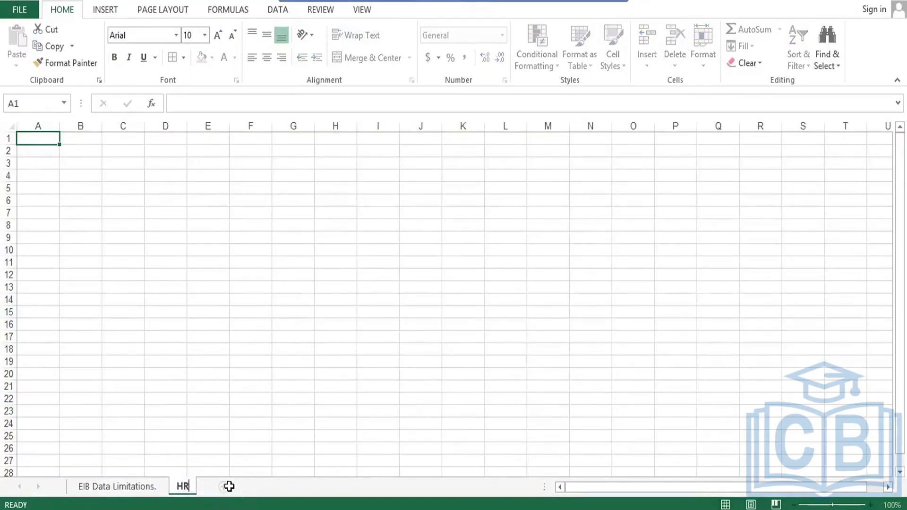
- Add two more worksheets named Training and Ops
left_click(228, 487)
right_click(225, 491)
left_click(251, 349)
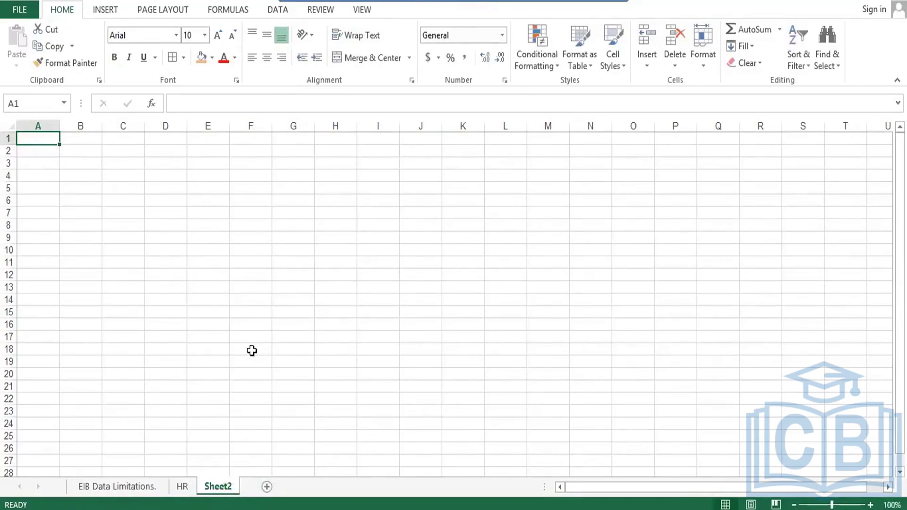
type("Training")
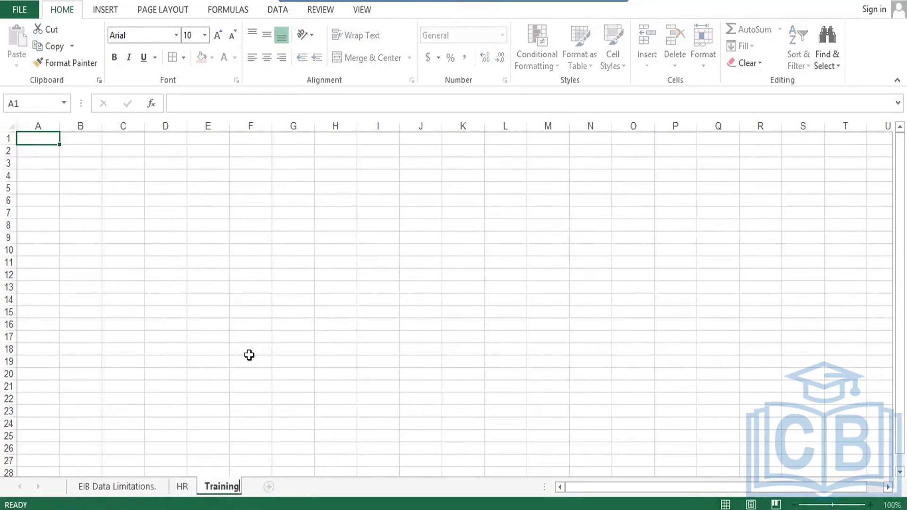
left_click(274, 487)
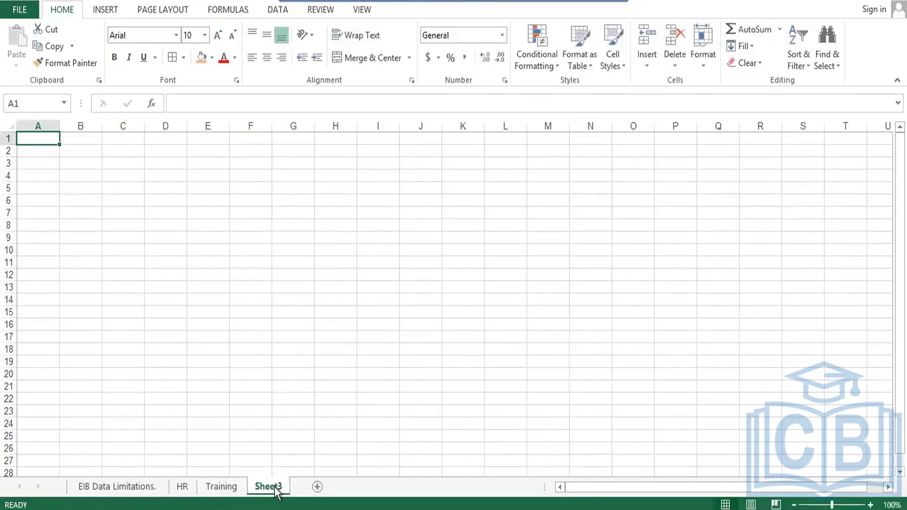
right_click(278, 490)
left_click(322, 352)
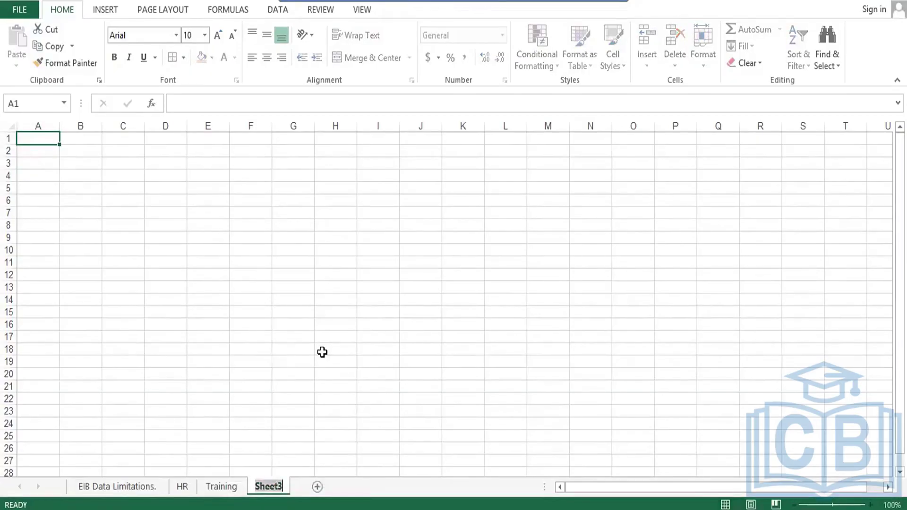
type("Ops")
key("Return")
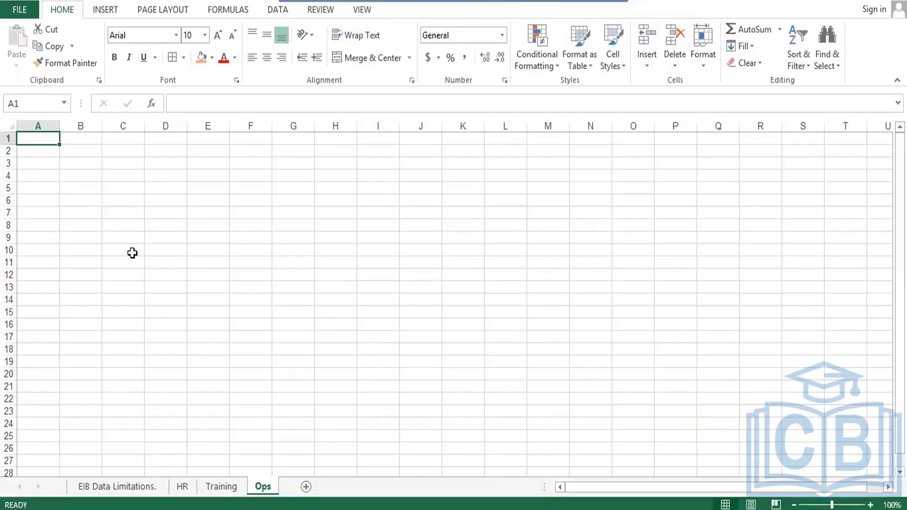
- Go to the EIB Data Limitations. sheet and review headers from Employee ID to Approval
left_click(182, 487)
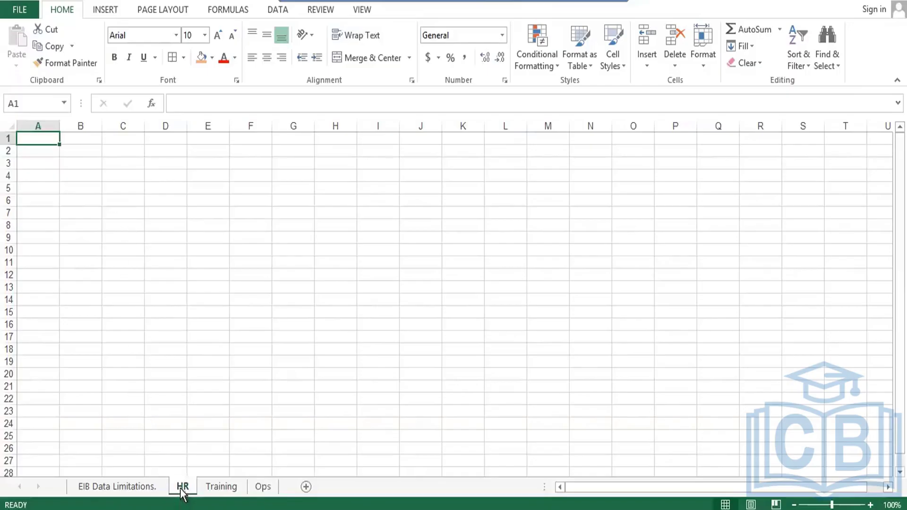
left_click(118, 486)
left_click(348, 190)
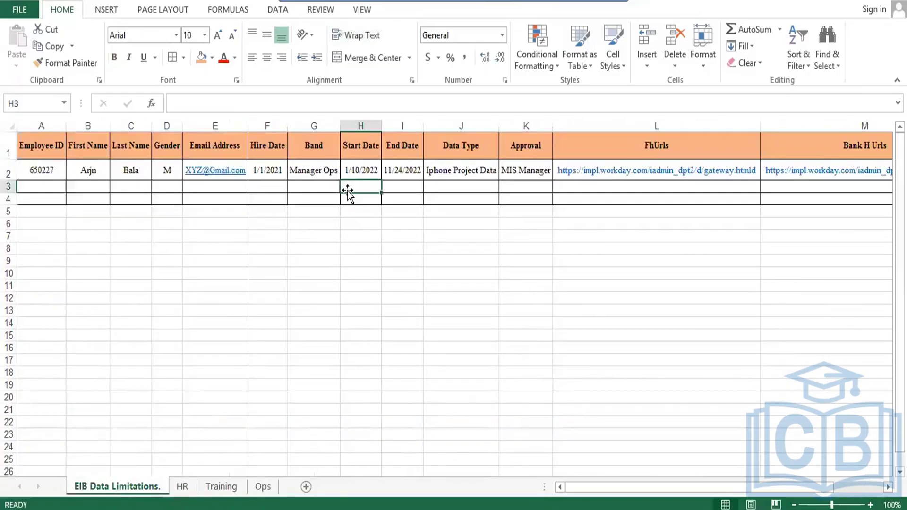
key("Up")
key("Up")
key("Left")
key("Left")
key("Left")
key("Left")
key("Left")
key("Left")
key("Left")
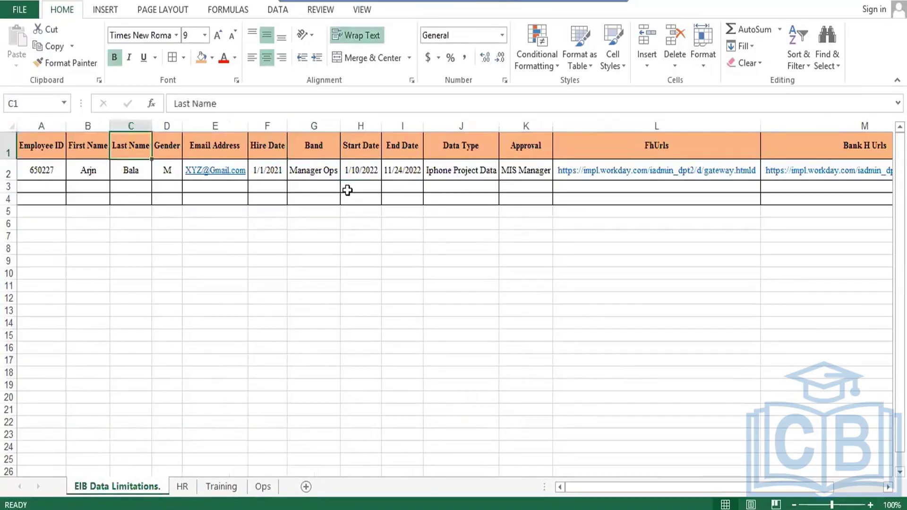
key("Right")
key("Right")
key("Right")
key("Right")
key("Right")
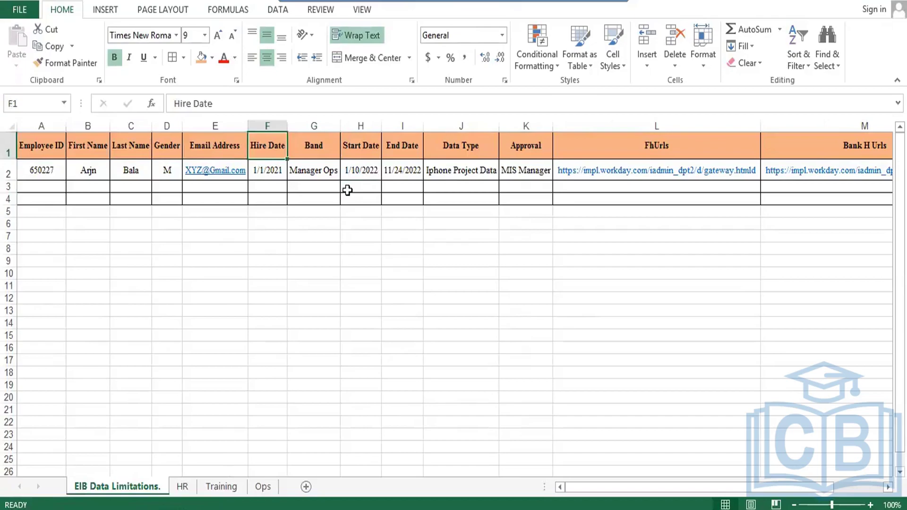
key("Right")
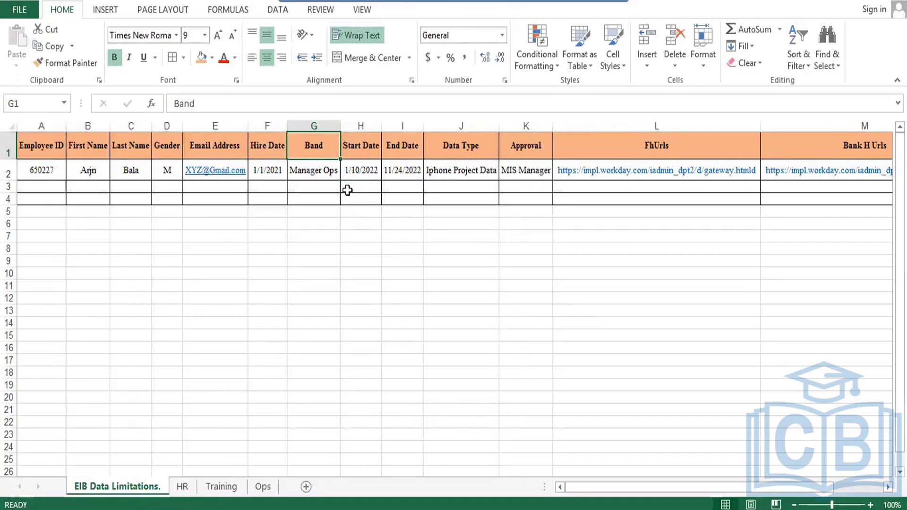
key("Right")
key("Right")
key("Left")
key("Right")
key("Right")
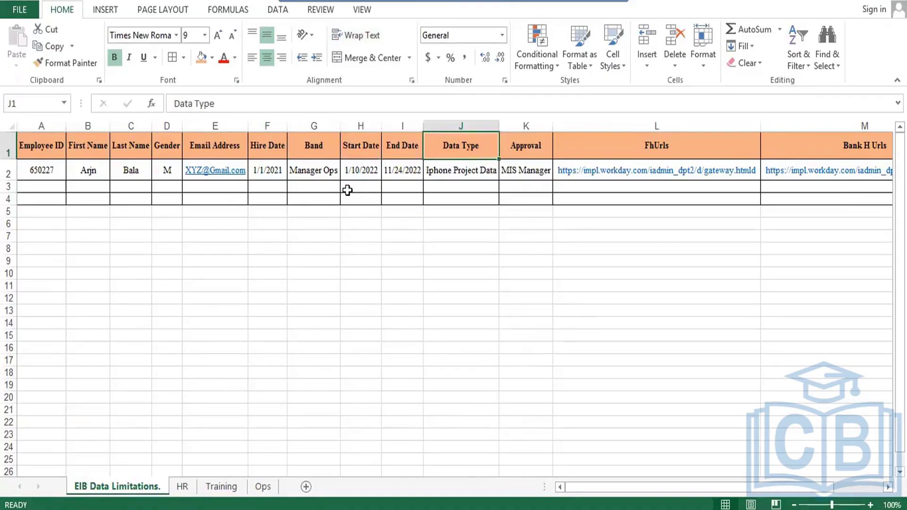
key("Right")
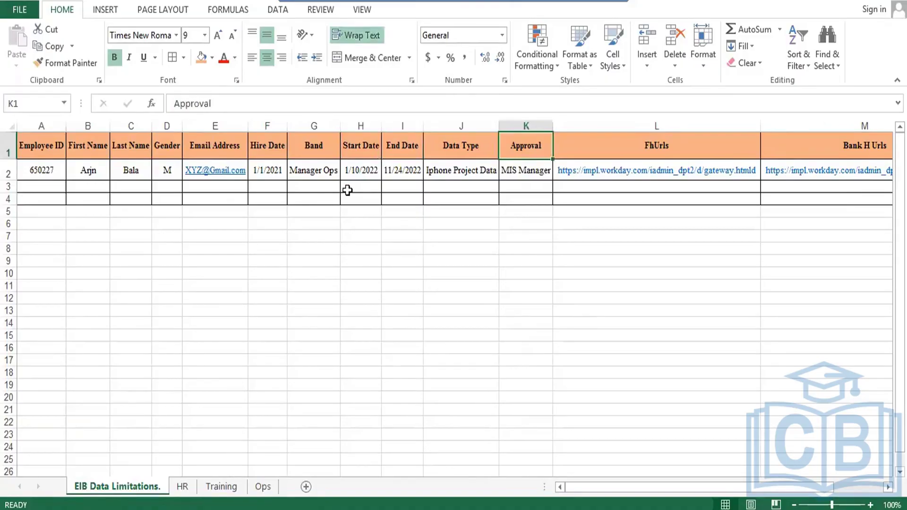
- Select the FhUrls and Bank H Urls headers, then close Excel, answering the save prompt
key("Right")
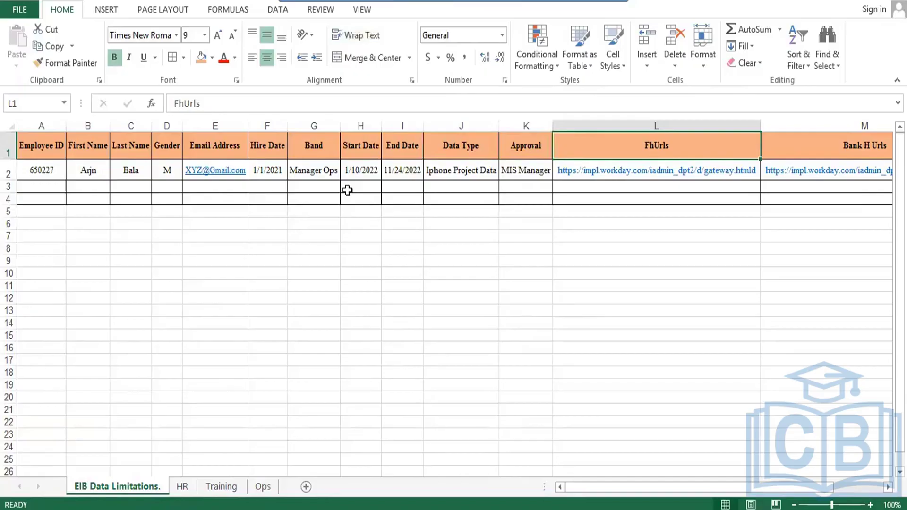
key("shift+Right")
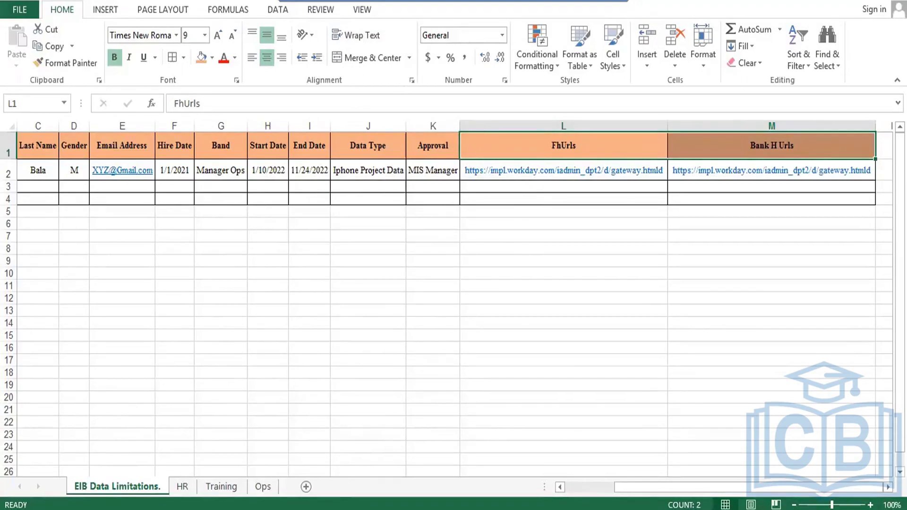
key("alt+F4")
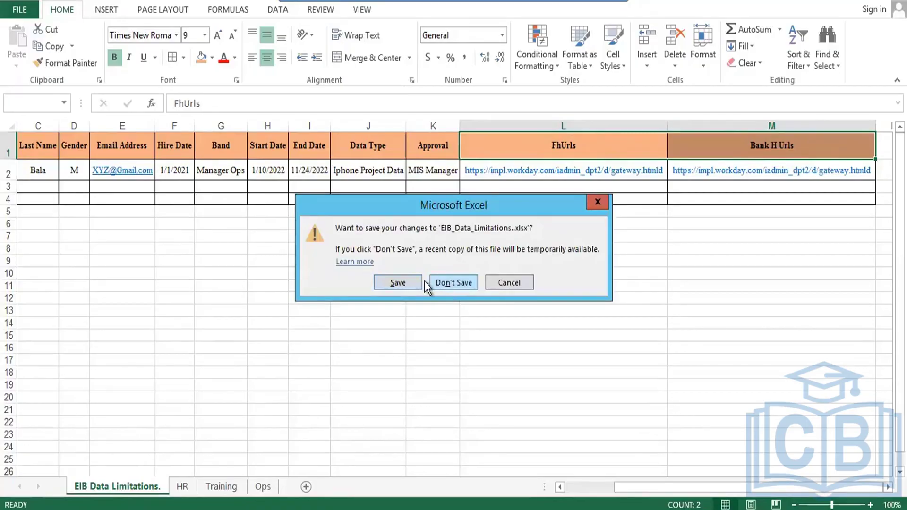
left_click(421, 283)
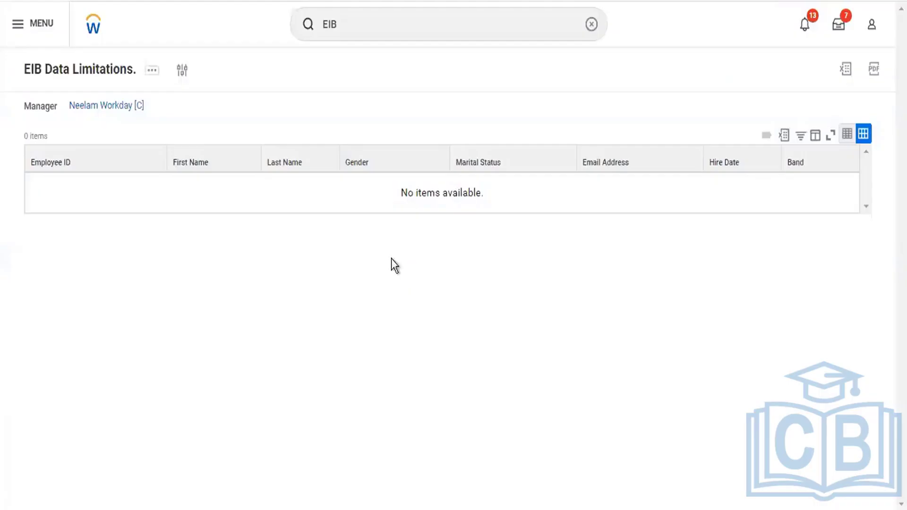
- Go back from the EIB Data Limitations report to the Workday home page
left_click(88, 34)
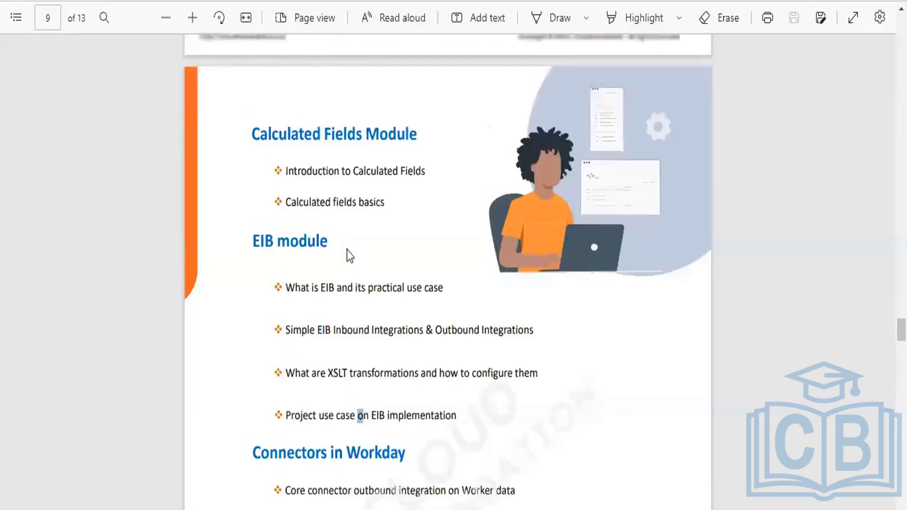
- On page 9, highlight the Connectors in Workday heading and the Core connector outbound integration bullet
scroll(350, 250, "down", 6)
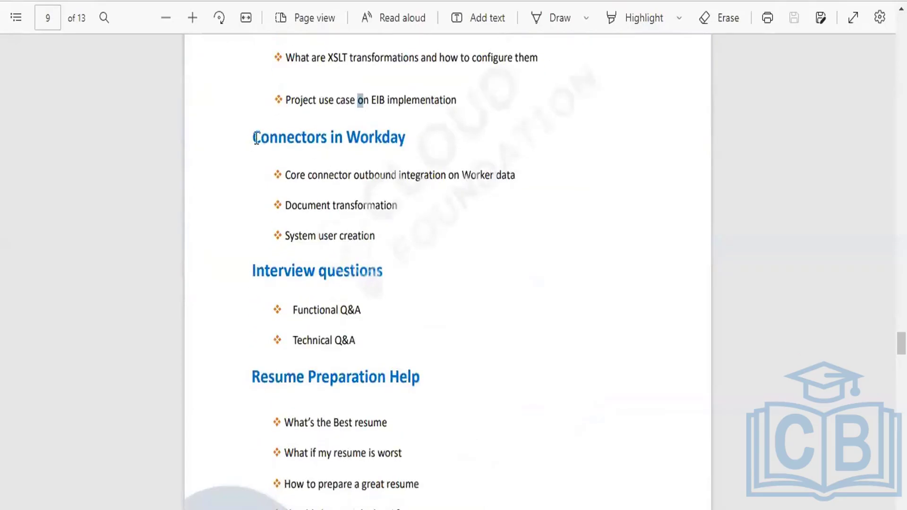
left_click_drag(256, 137, 410, 136)
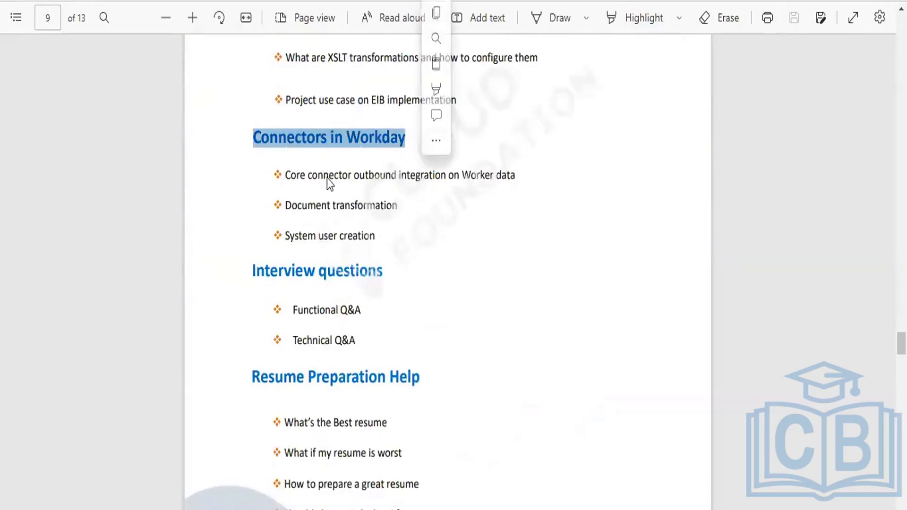
left_click_drag(285, 176, 504, 184)
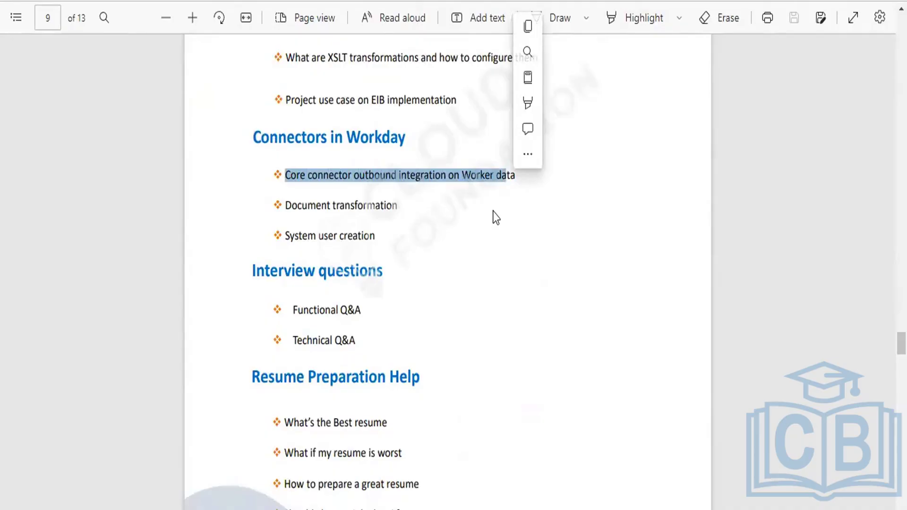
left_click(468, 200)
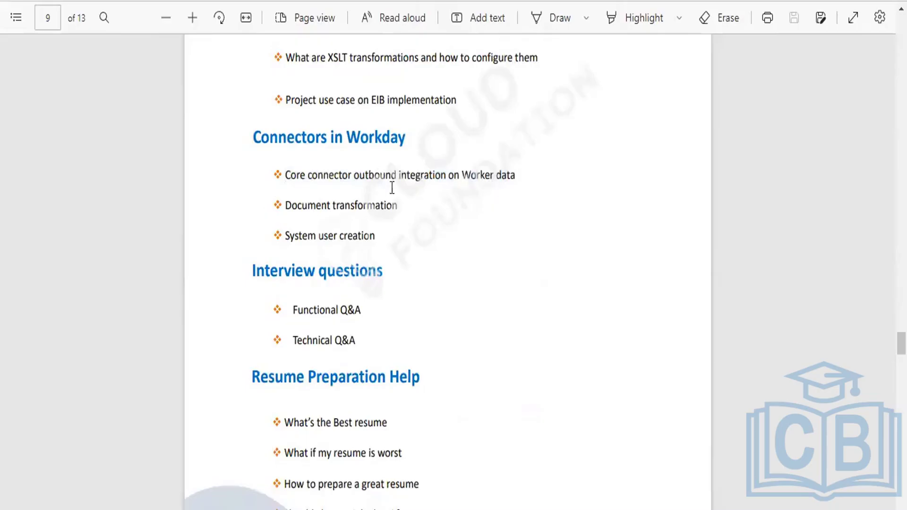
left_click_drag(353, 175, 416, 177)
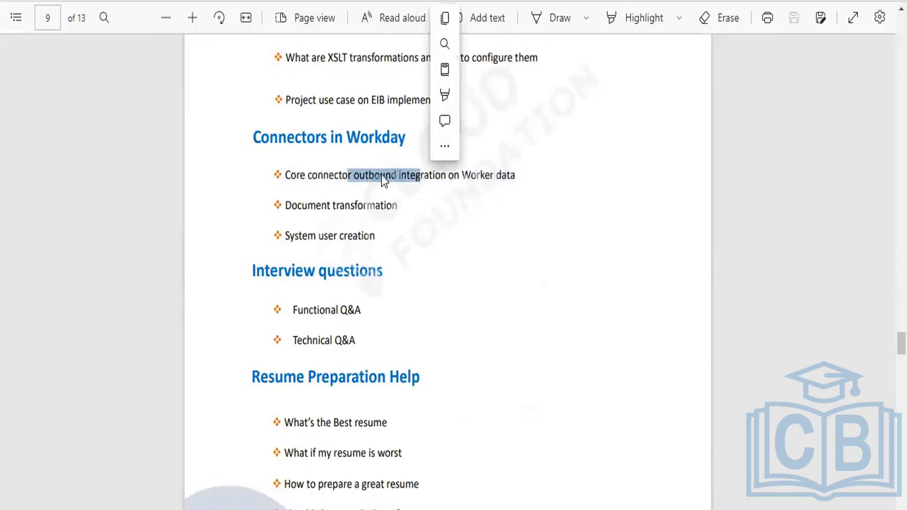
left_click(425, 179)
double_click(425, 178)
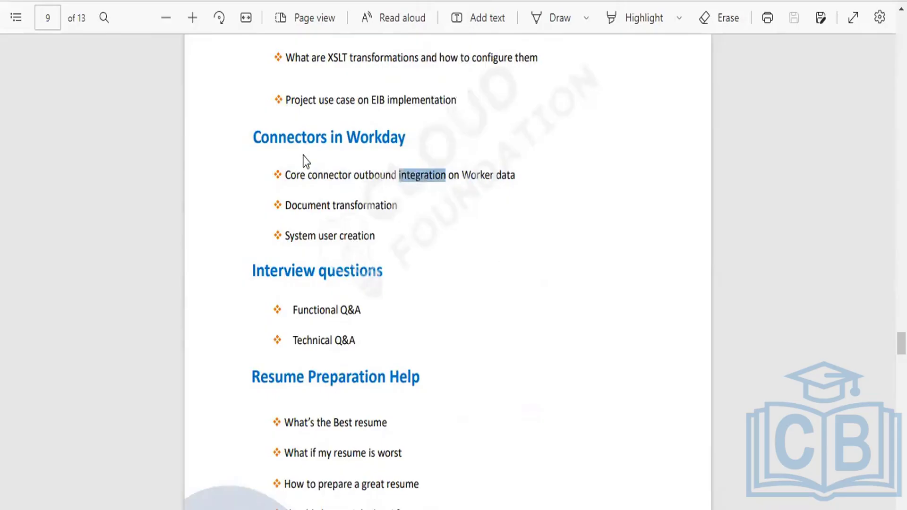
left_click_drag(285, 175, 444, 178)
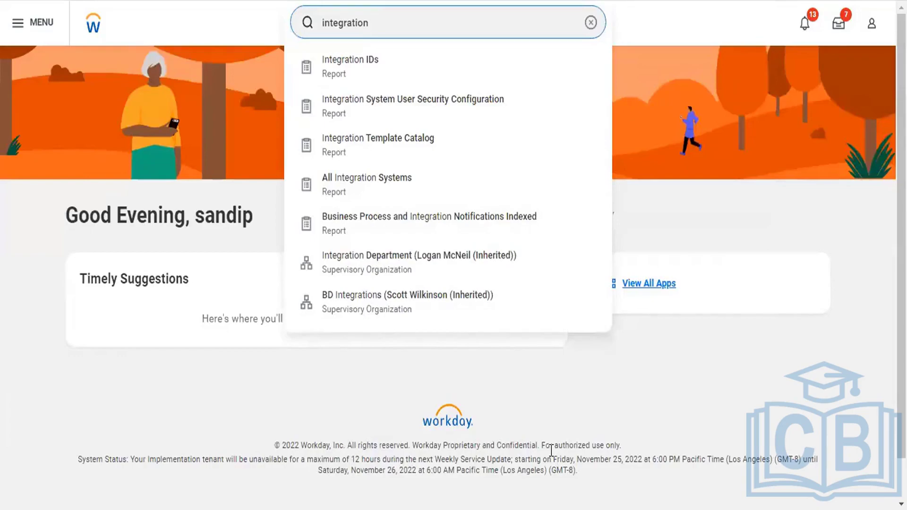
- Pick Integration System User Security Configuration from the 'integration' search results
left_click(467, 103)
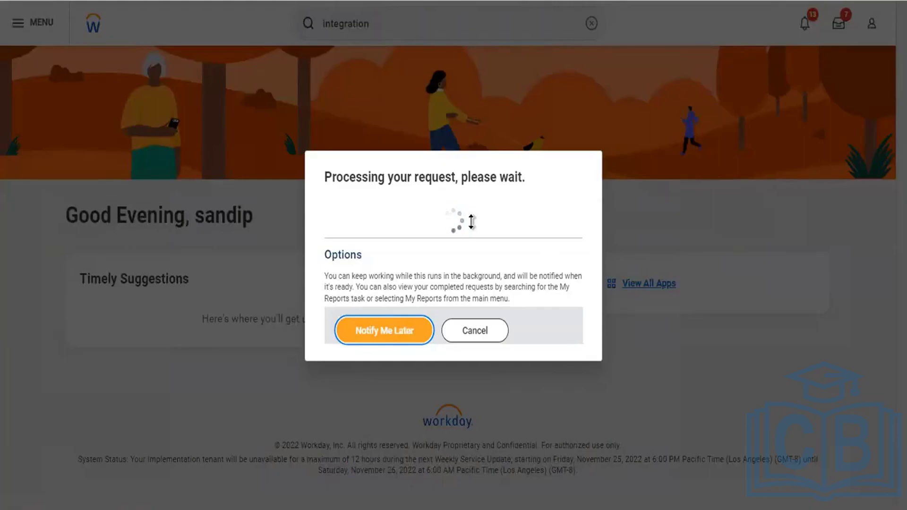
- Wait out the Processing your request dialog until the 34396-item report appears
left_click(493, 474)
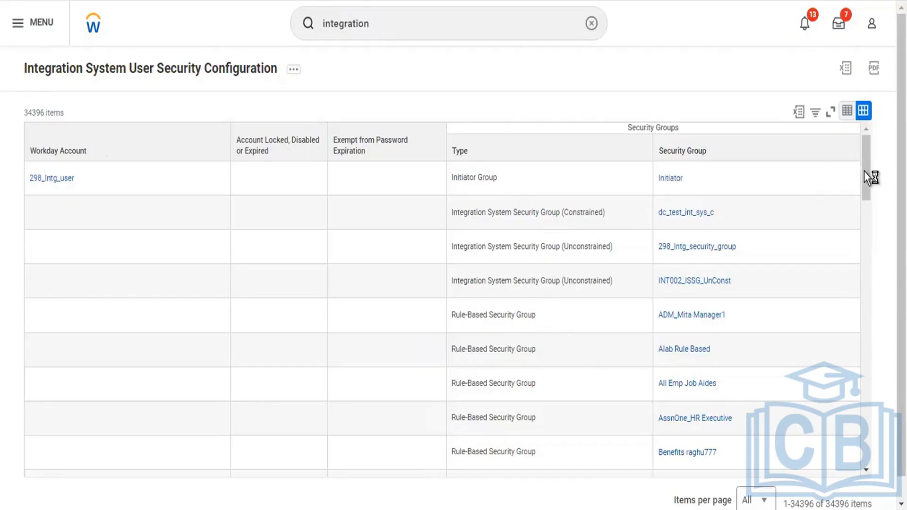
- Scroll through the report's integration accounts and their Security Groups columns
left_click_drag(868, 197, 864, 155)
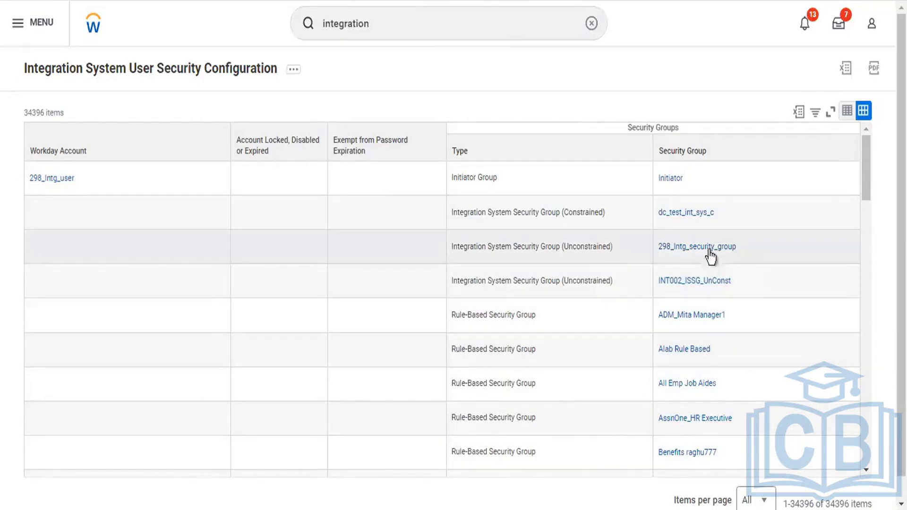
left_click_drag(871, 203, 869, 472)
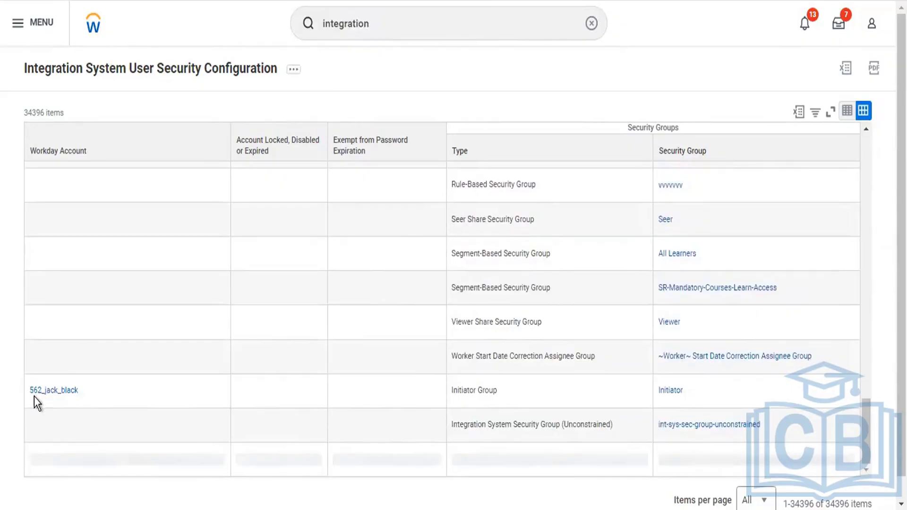
scroll(33, 395, "down", 5)
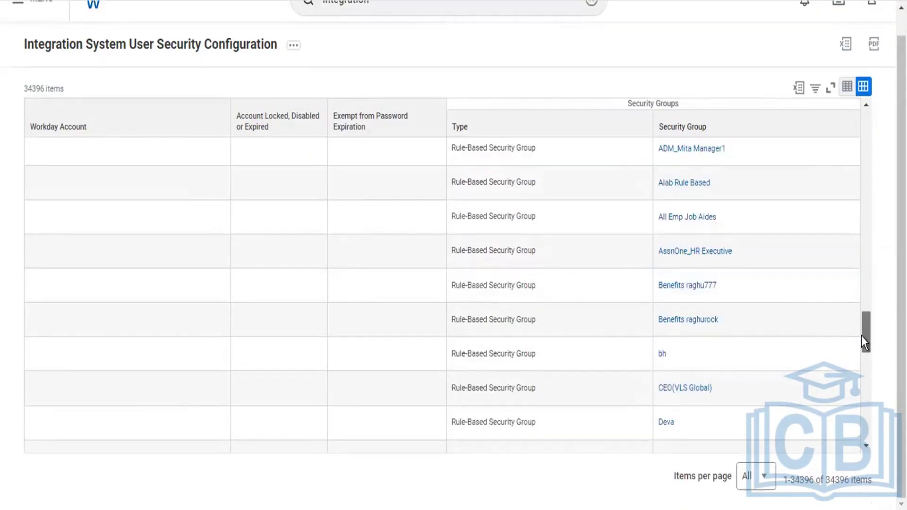
left_click_drag(869, 333, 869, 316)
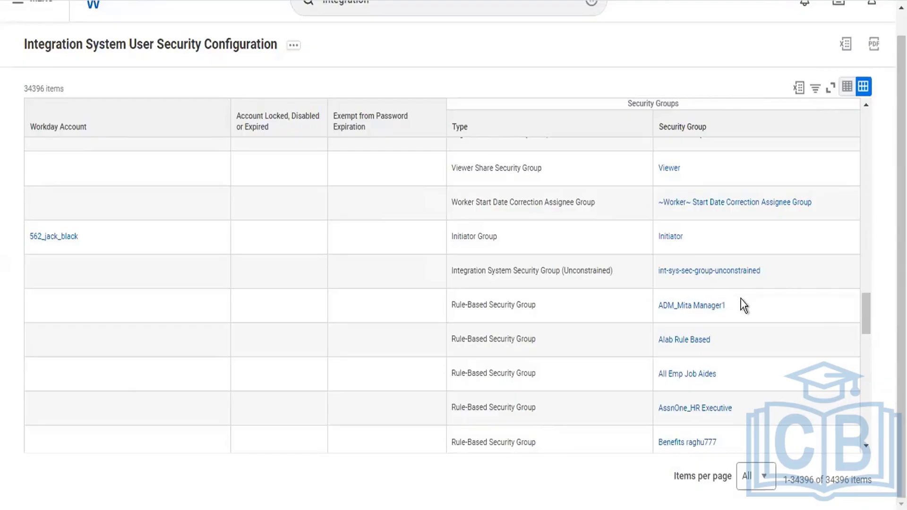
- Launch Maintain Reference IDs from the Alab Rule Based group's Integration IDs related actions
left_click(700, 341)
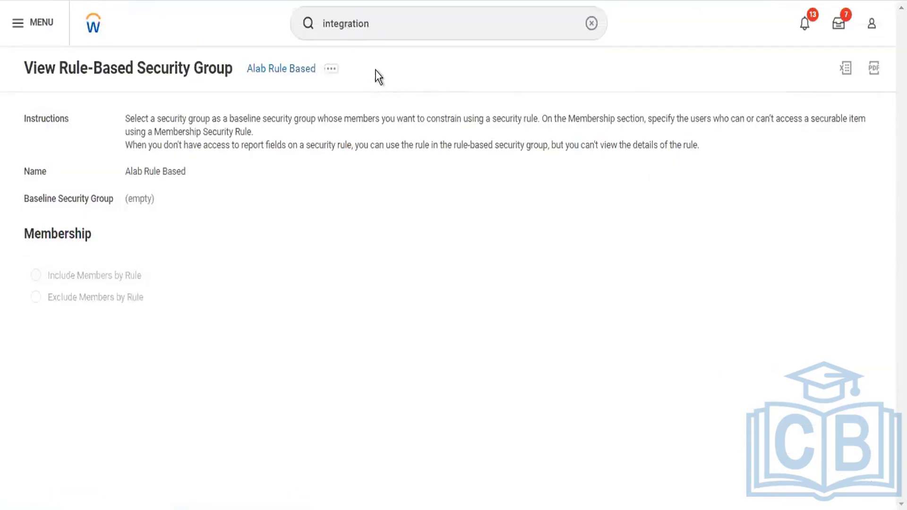
left_click(333, 74)
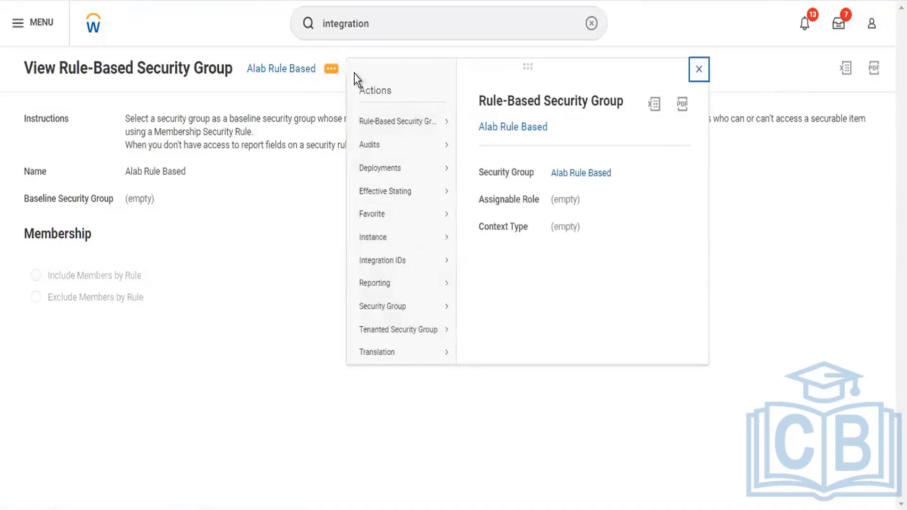
mouse_move(413, 262)
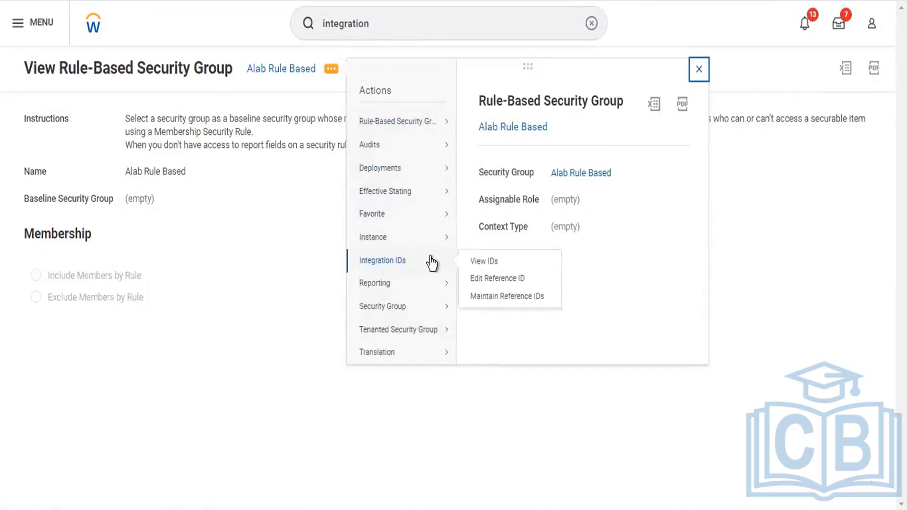
left_click(501, 301)
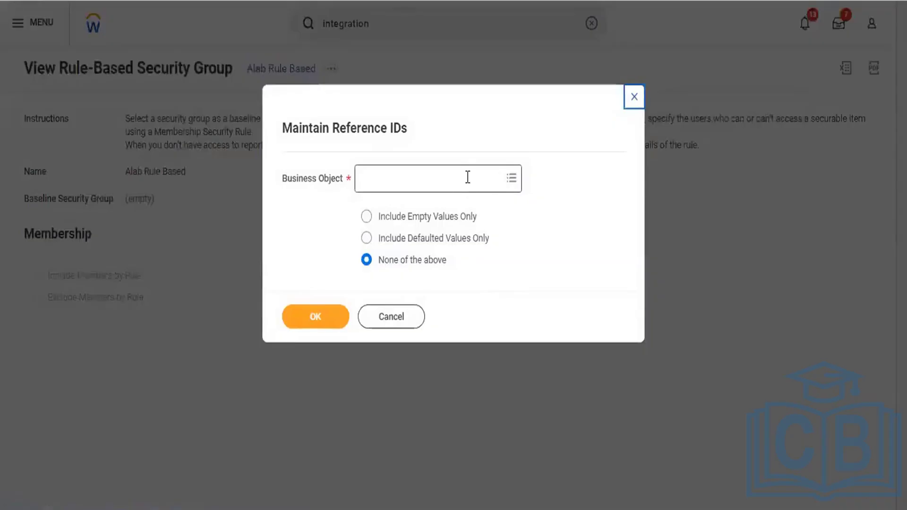
- Choose CloudLoader Import Data Activity from the Business Object partial list and submit it
left_click(468, 178)
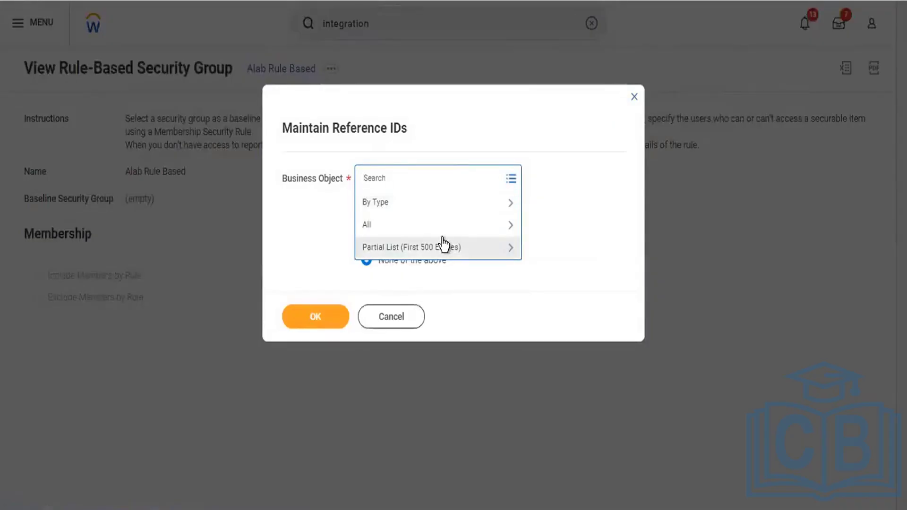
left_click(445, 247)
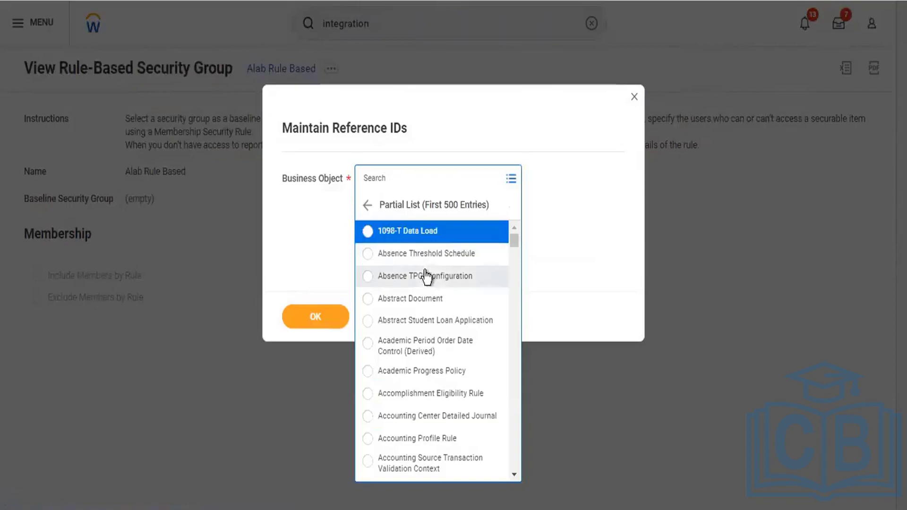
scroll(425, 272, "down", 5)
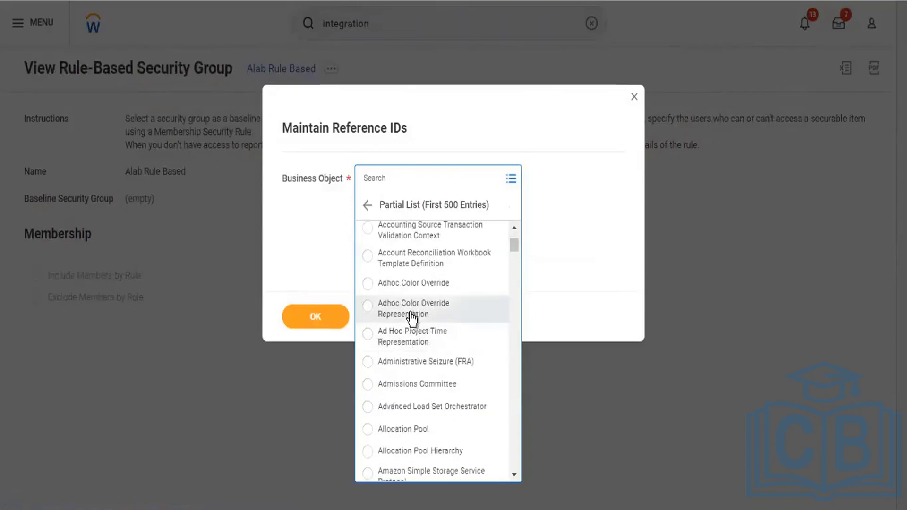
scroll(412, 319, "down", 2)
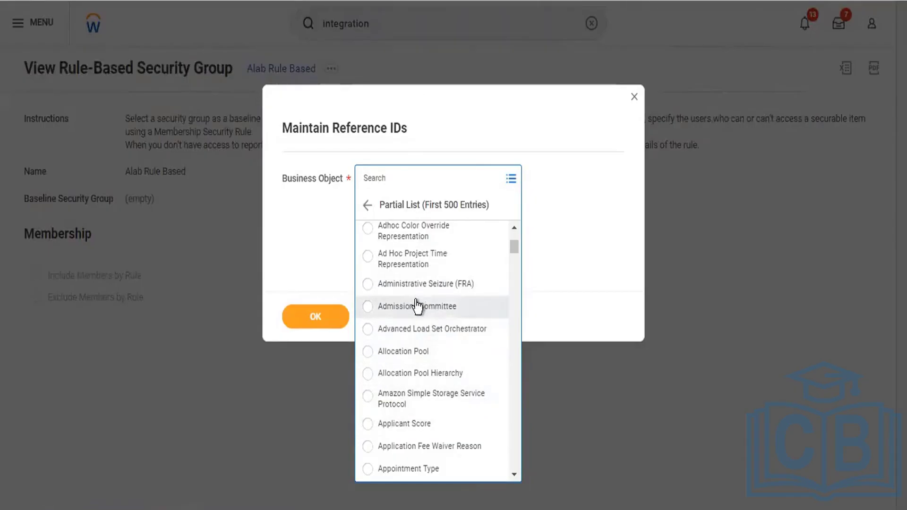
scroll(400, 298, "down", 5)
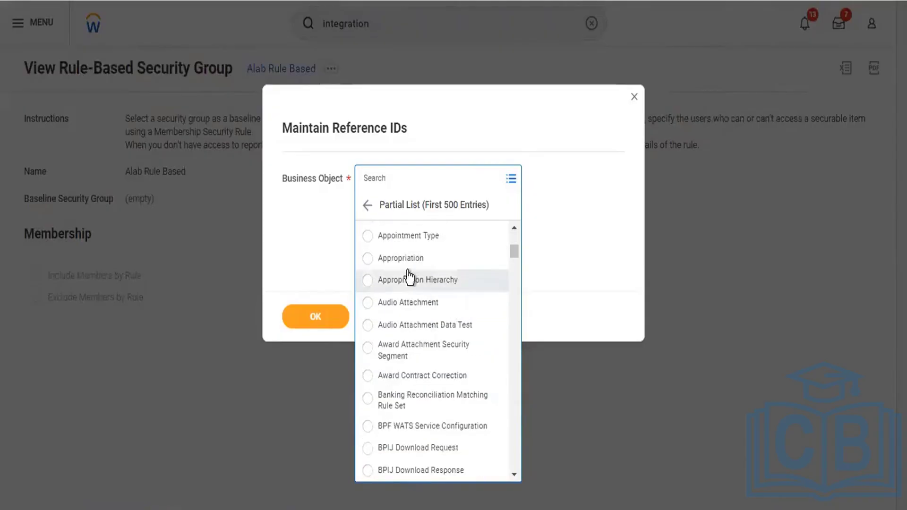
scroll(440, 340, "down", 3)
scroll(449, 359, "down", 4)
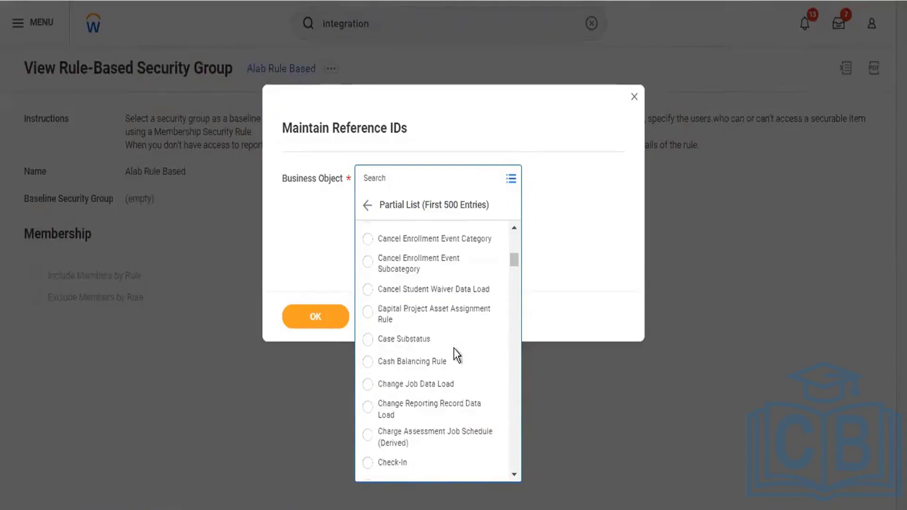
scroll(455, 346, "down", 5)
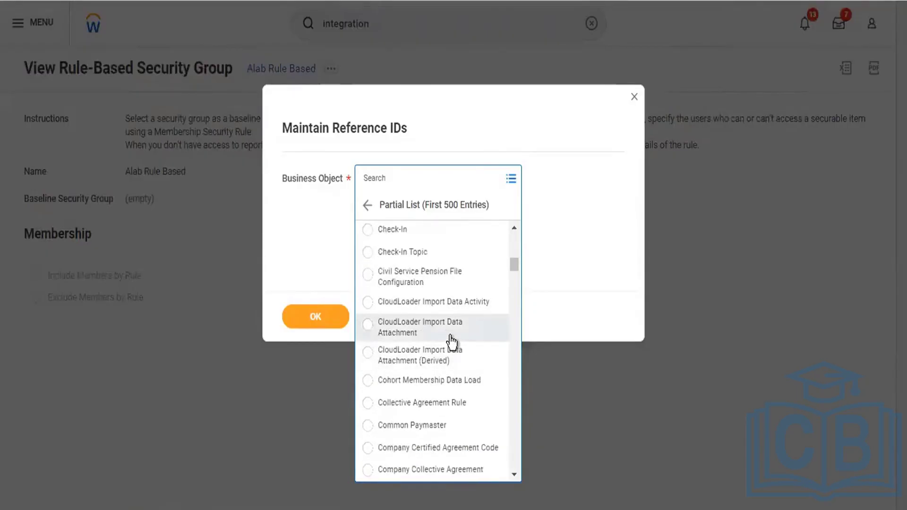
left_click(368, 302)
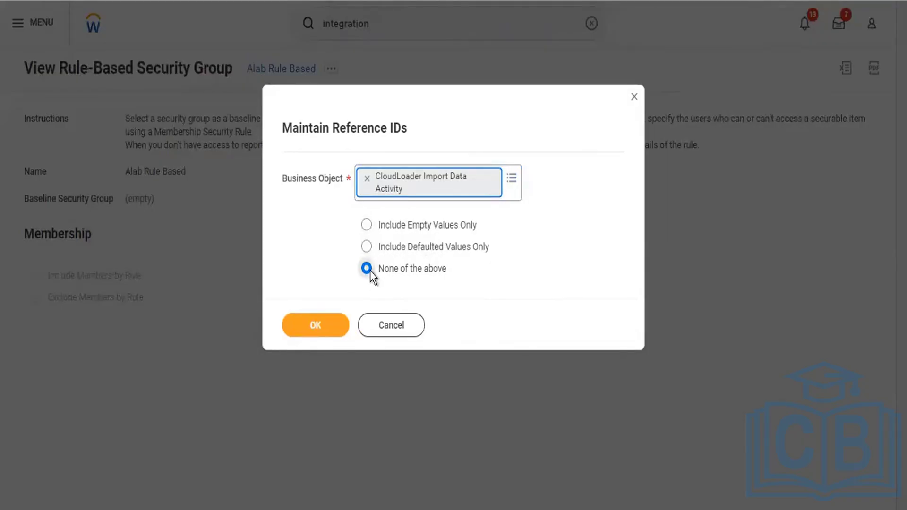
left_click(297, 333)
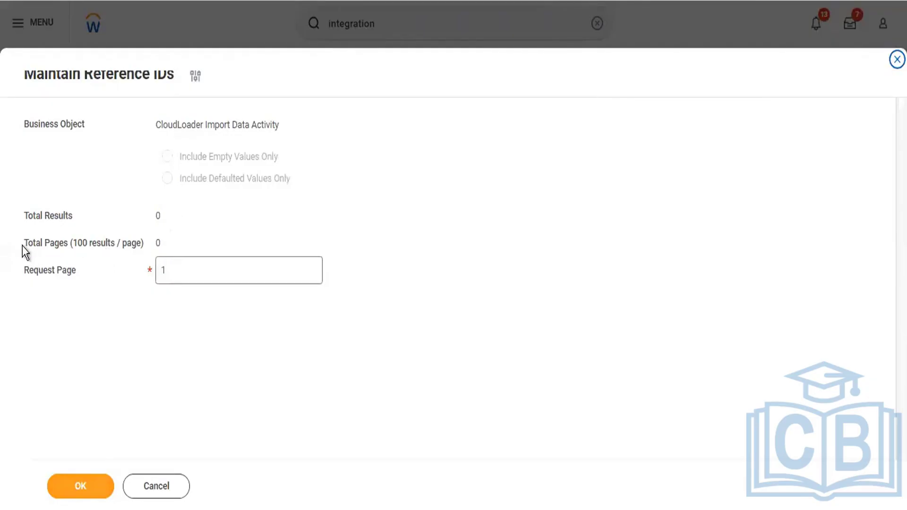
- Review the Total Results and Total Pages values, then confirm the request for page 1
mouse_move(24, 214)
left_mouse_down()
mouse_move(151, 225)
mouse_move(181, 246)
mouse_move(85, 236)
mouse_move(59, 211)
mouse_move(26, 208)
left_mouse_up()
left_click(181, 245)
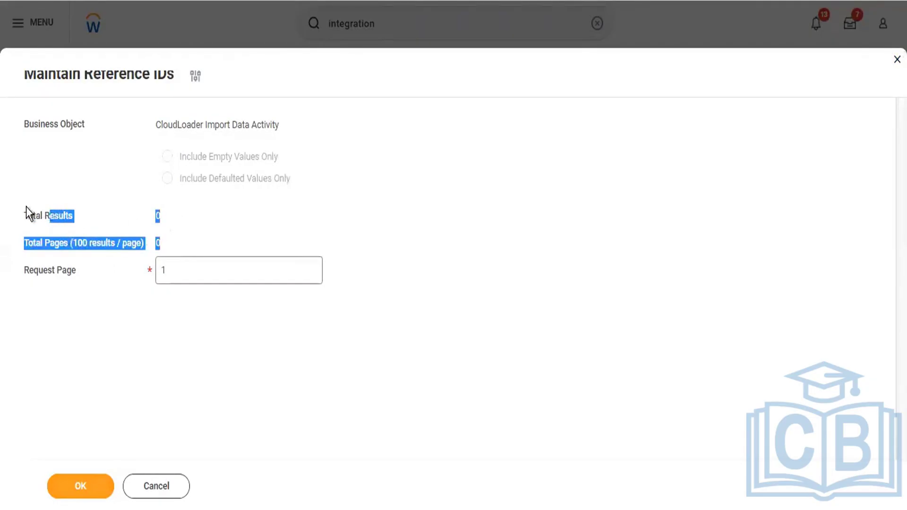
left_click(28, 211)
left_click(72, 488)
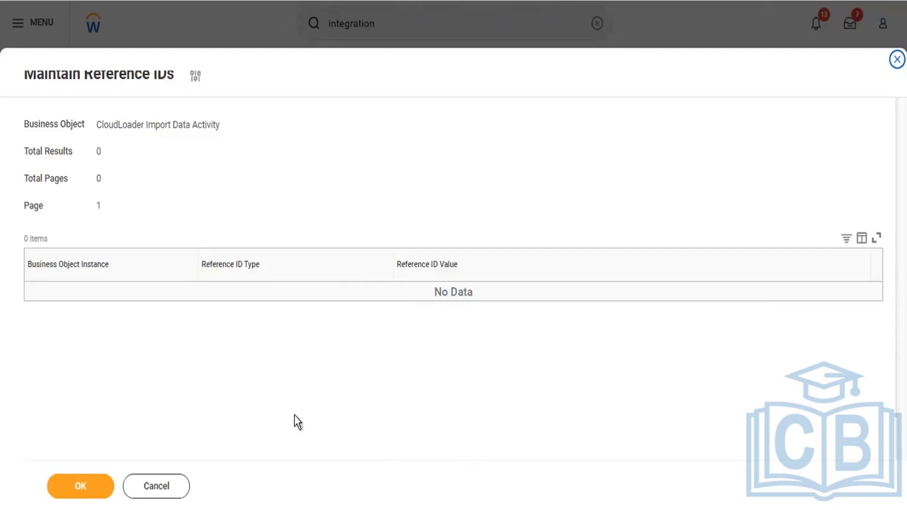
left_click(85, 490)
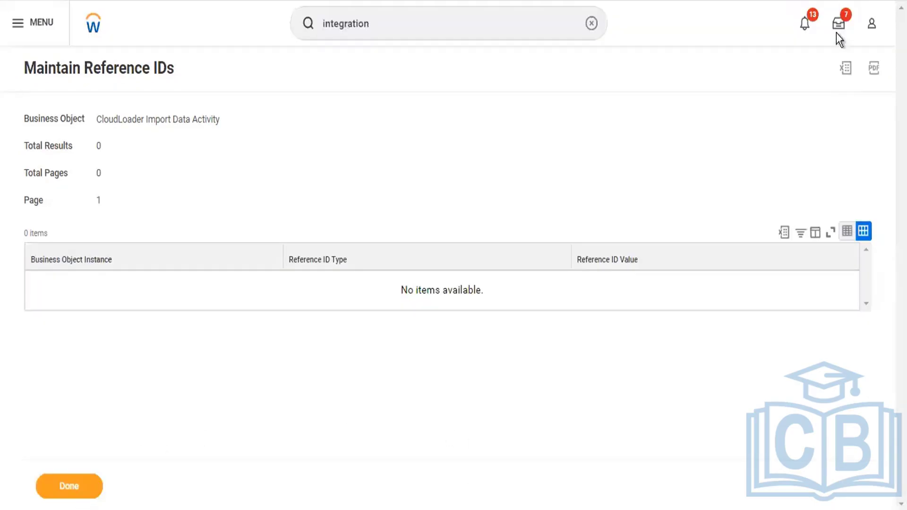
- Download the empty reference ID results as an Excel file and go back to Workday home
left_click(846, 68)
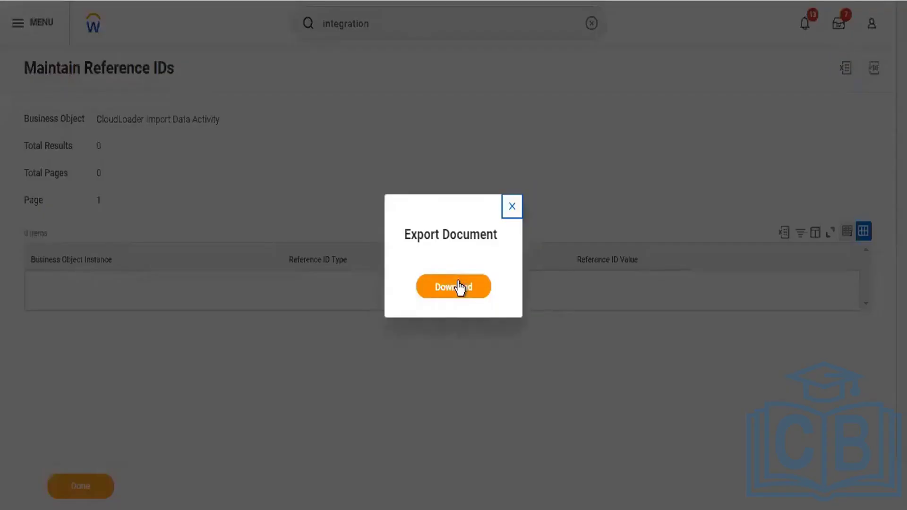
left_click(460, 287)
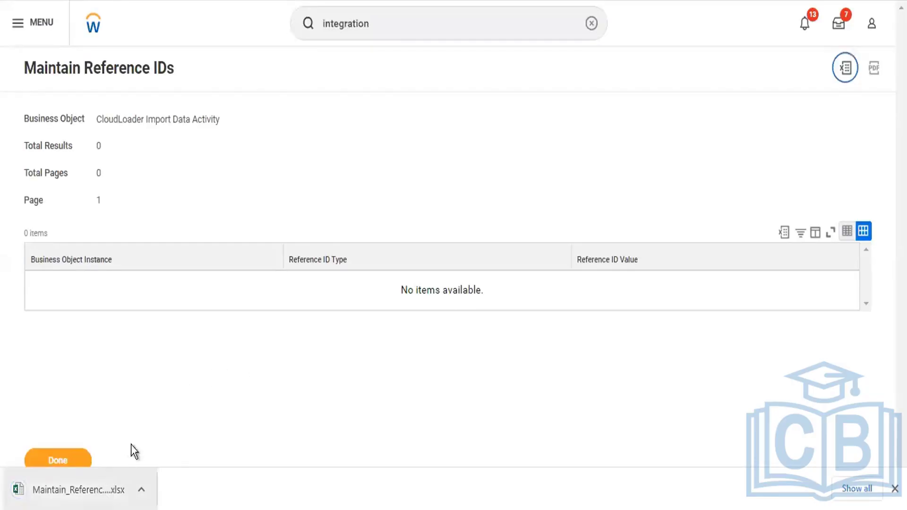
left_click(69, 461)
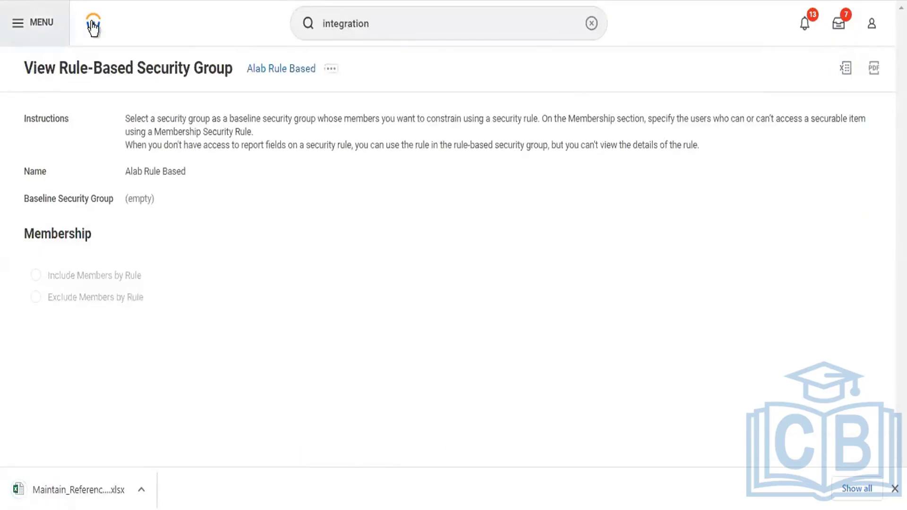
left_click(93, 22)
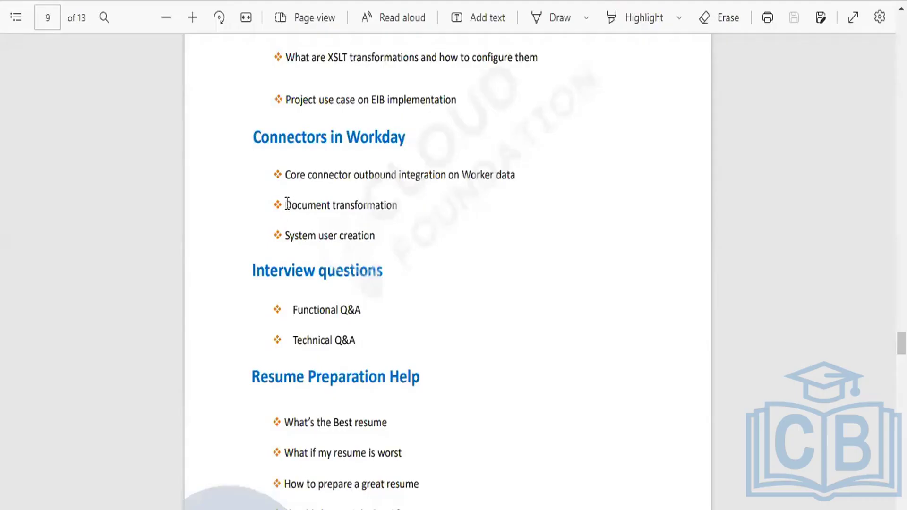
- Highlight 'Document transformation' in the PDF outline, then switch back to Workday
left_click_drag(285, 204, 399, 206)
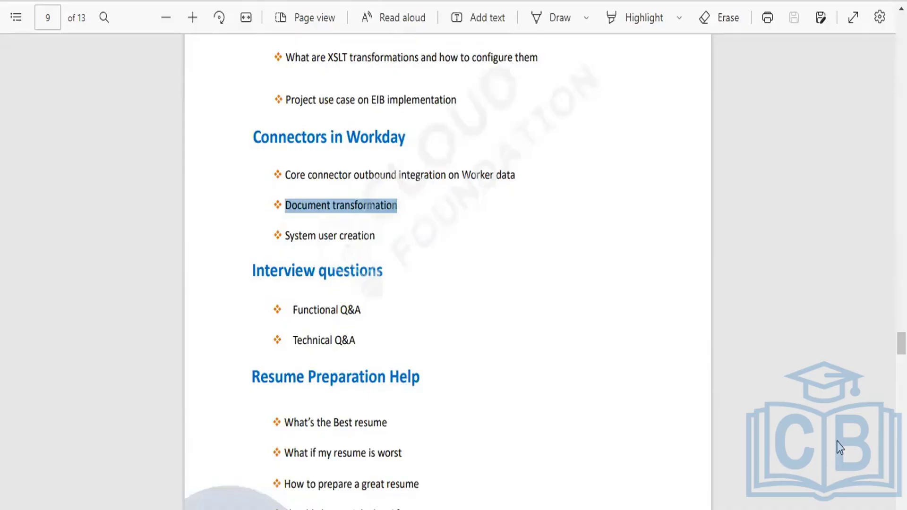
key("alt+Tab")
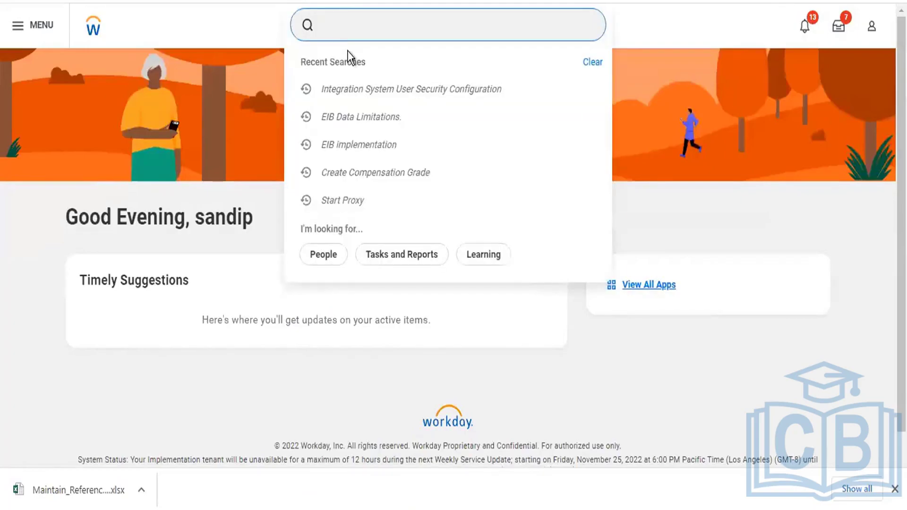
- Enter 'create Document' in the Workday search box
type("create Document")
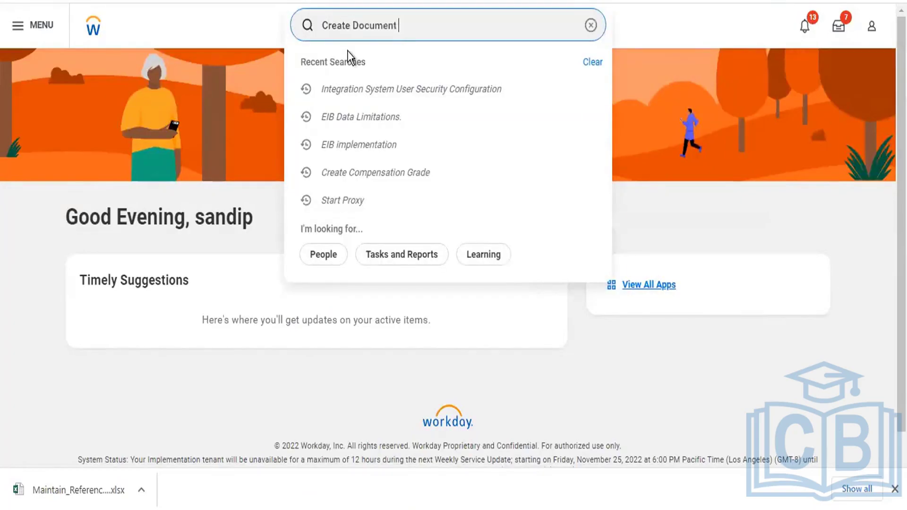
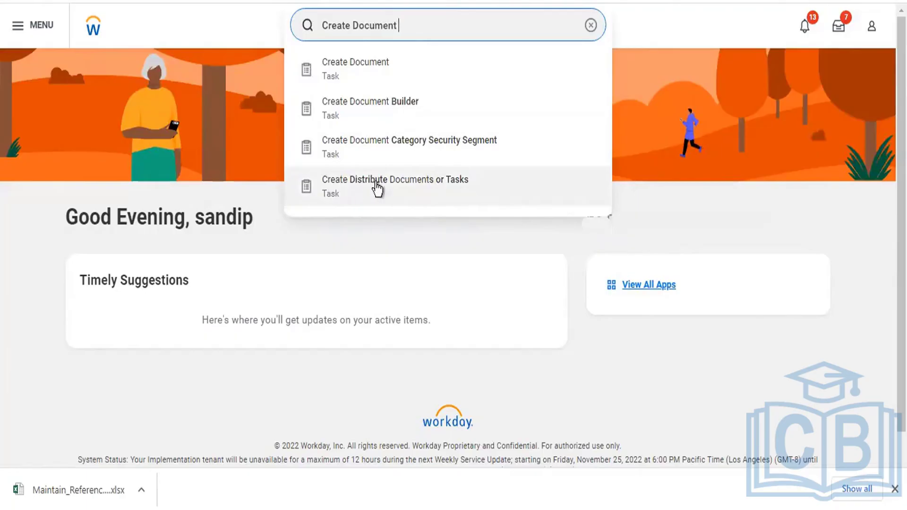
- Start a Create Distribute Documents or Tasks request with Task chosen as the item to distribute
left_click(410, 188)
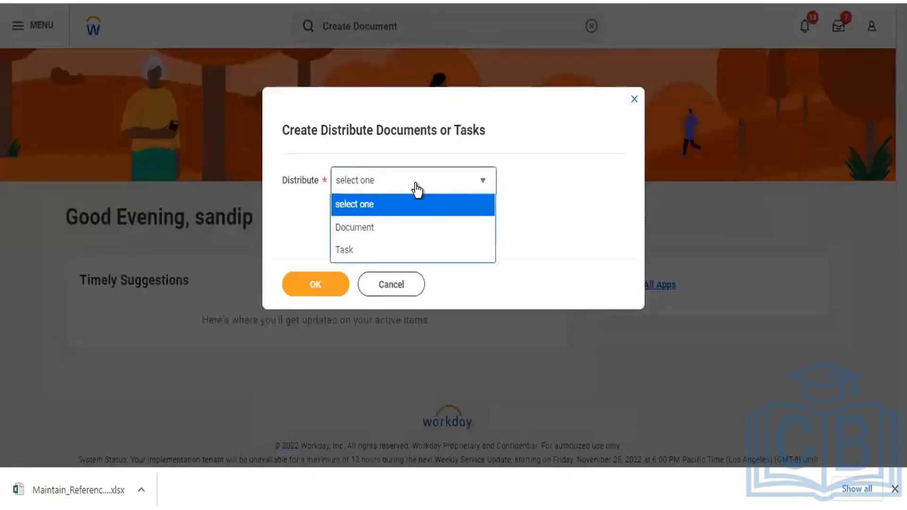
left_click(418, 191)
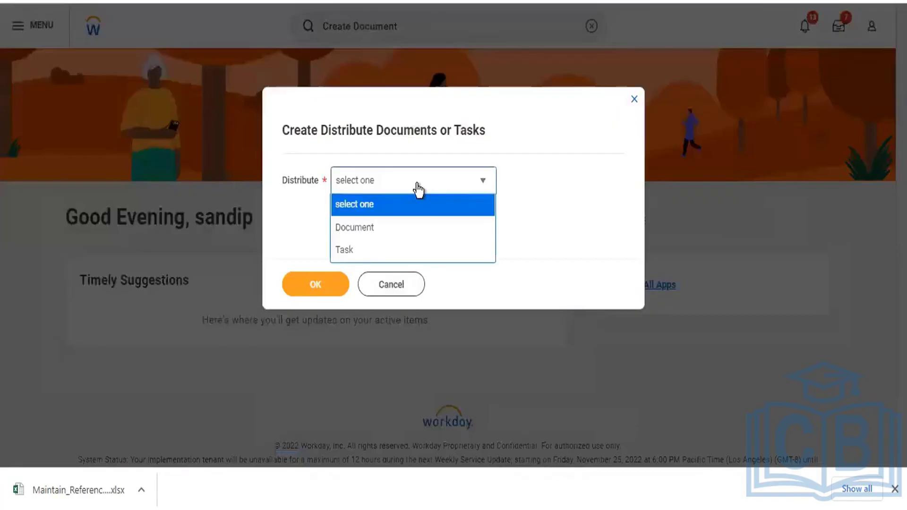
left_click(383, 249)
left_click(315, 295)
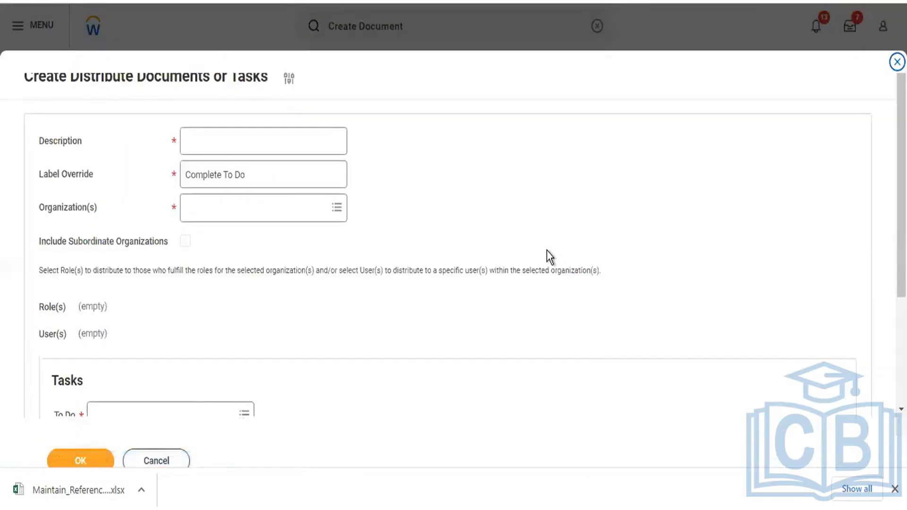
- Enter the description 'IBM HR Data Cloud Uploading.'
left_click(240, 142)
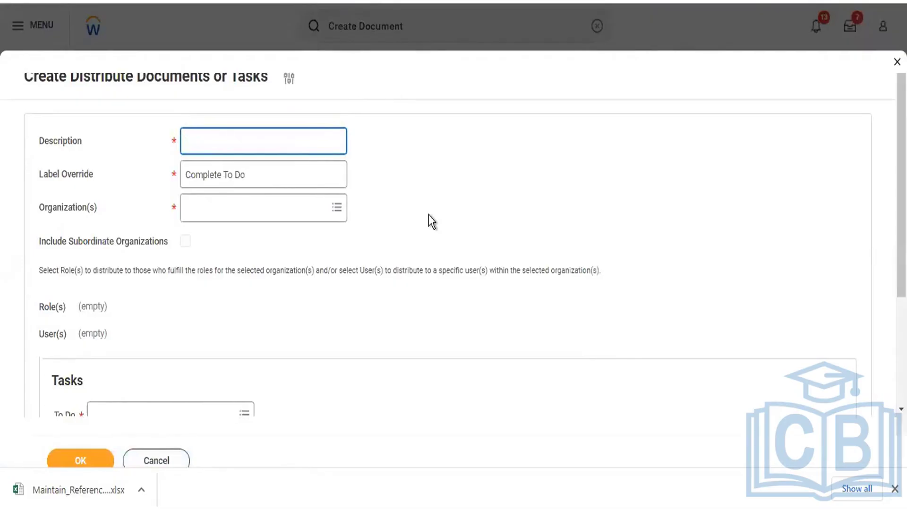
type("IBM HR Data")
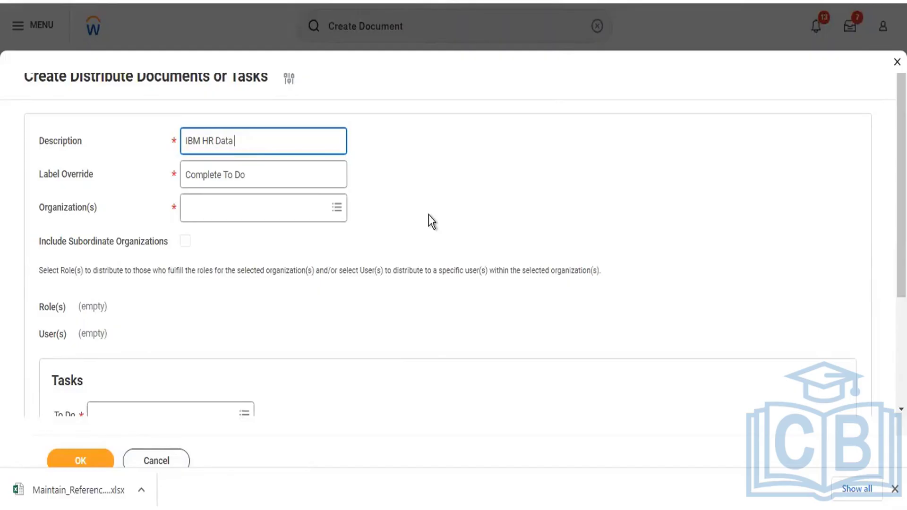
type("Cloud Uploading")
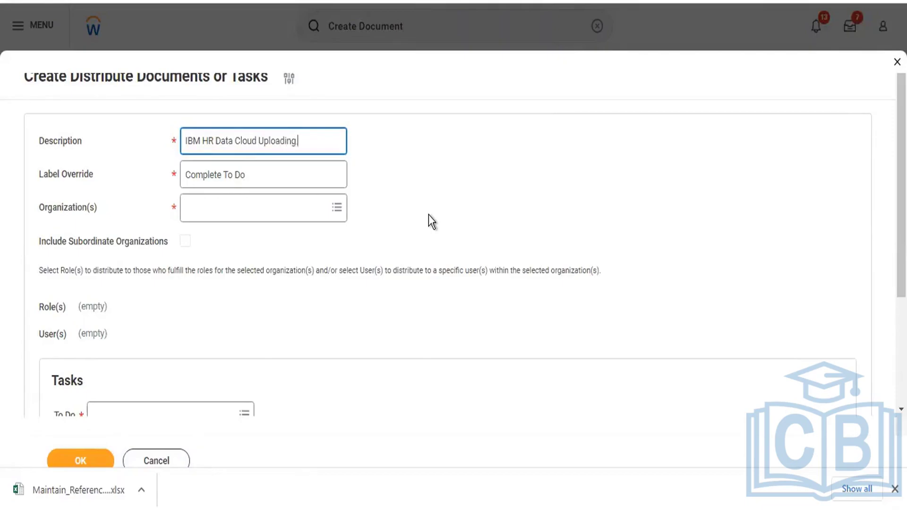
type(".")
- Target the organization GMS USA Global Modern Services,USA from My Favorites
left_click(278, 210)
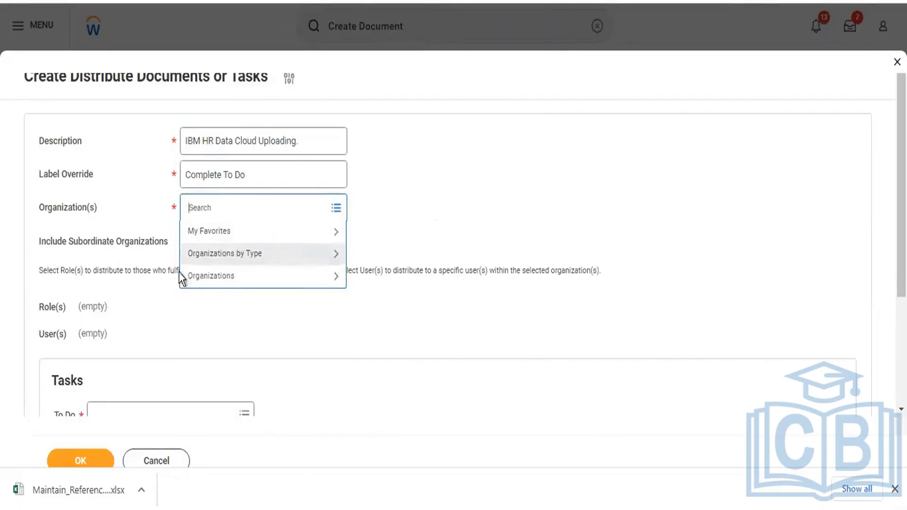
left_click(222, 236)
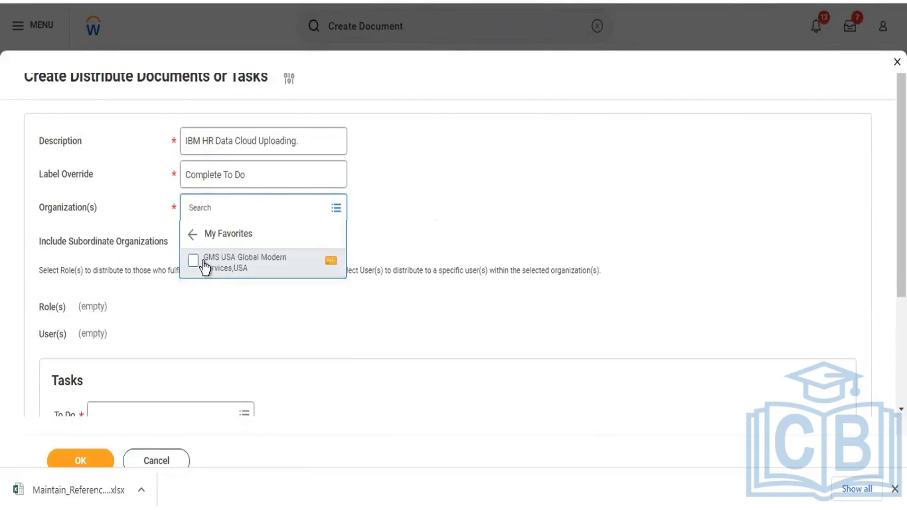
left_click(204, 262)
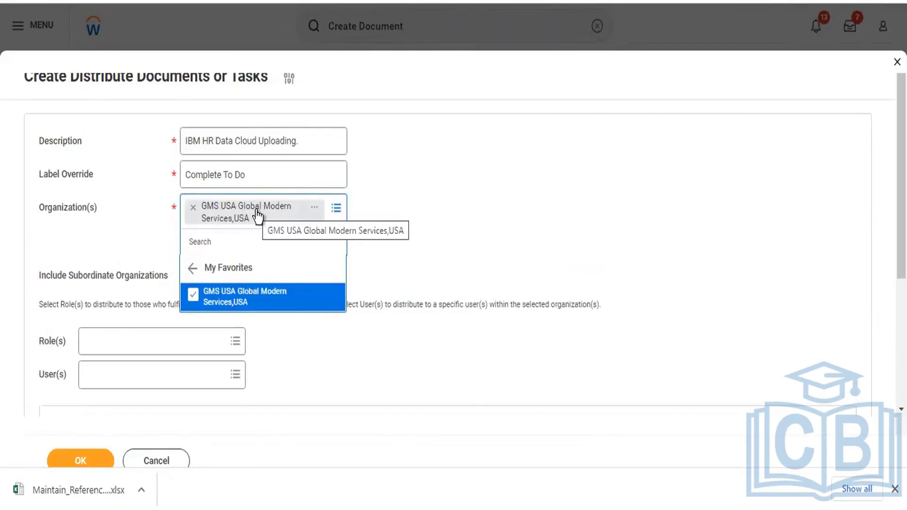
- Replace IBM with GMS so the description reads 'GMS HR Data Cloud Uploading.'
double_click(195, 141)
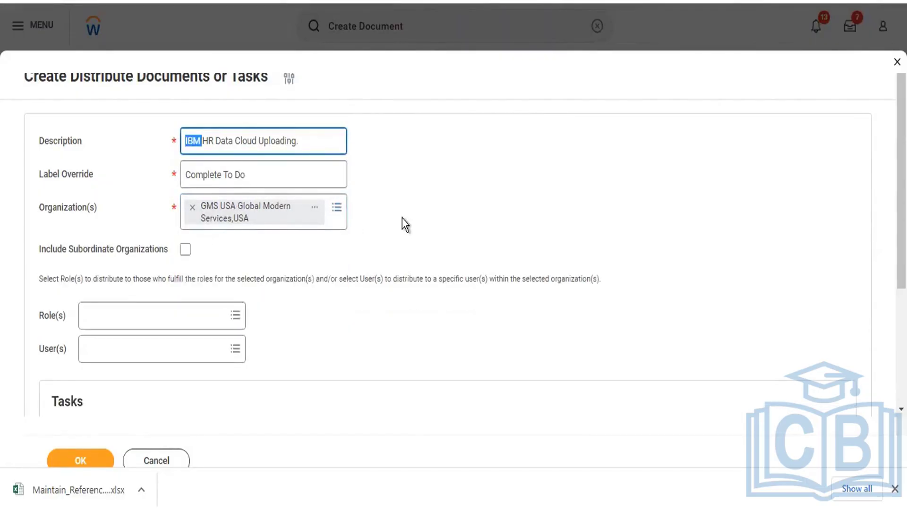
type("GMS")
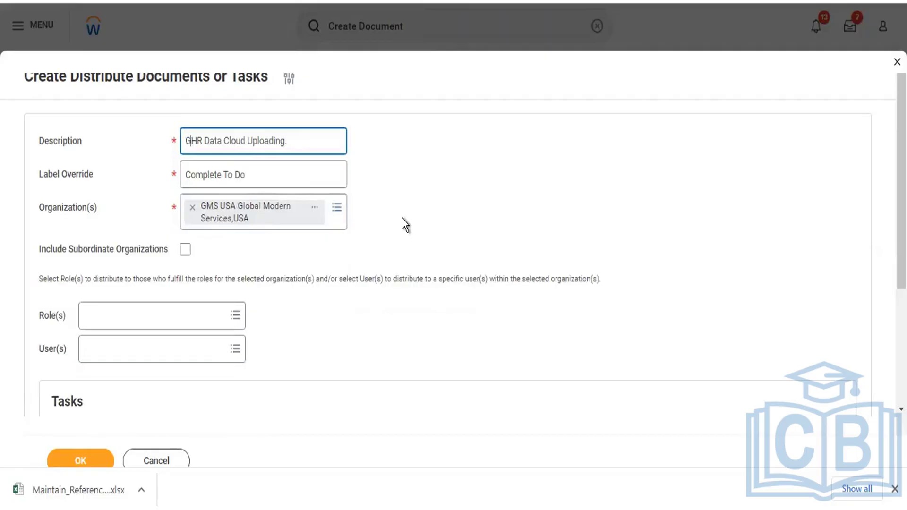
left_click(357, 239)
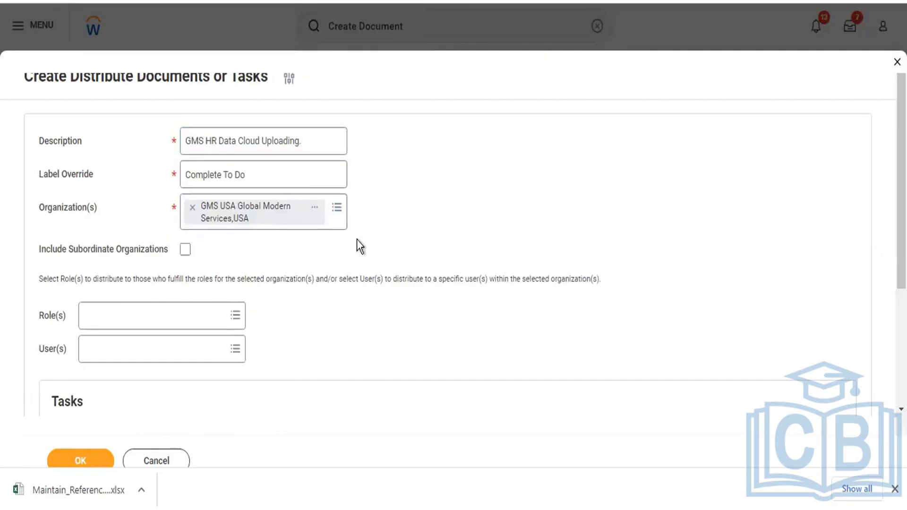
scroll(248, 290, "down", 3)
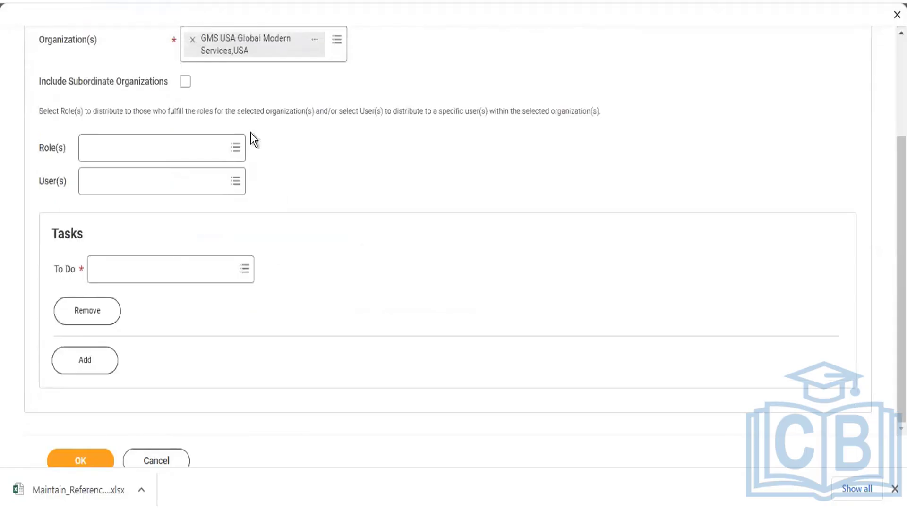
- Include subordinate organizations and add roles Accountant (Copy), Accounting Manager, Accounts Payable Analyst and Accounts Payable Settlement Specialist
left_click(185, 82)
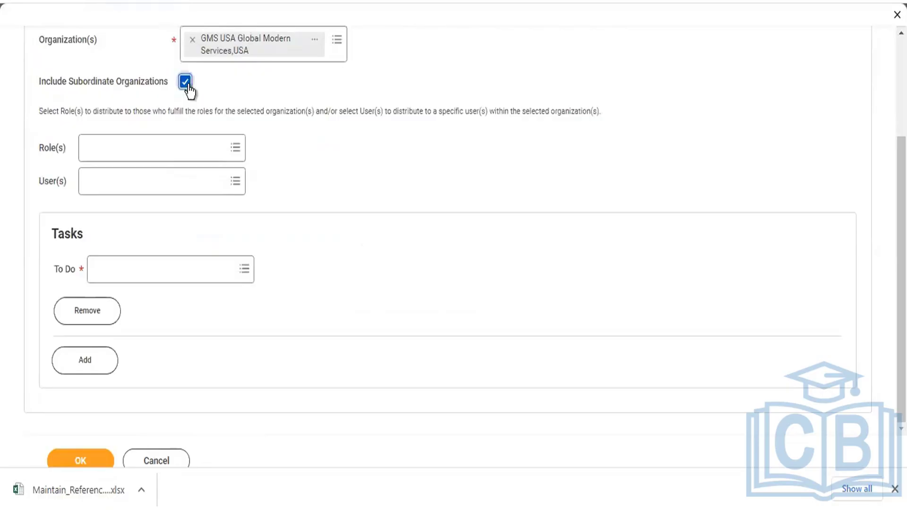
left_click(207, 148)
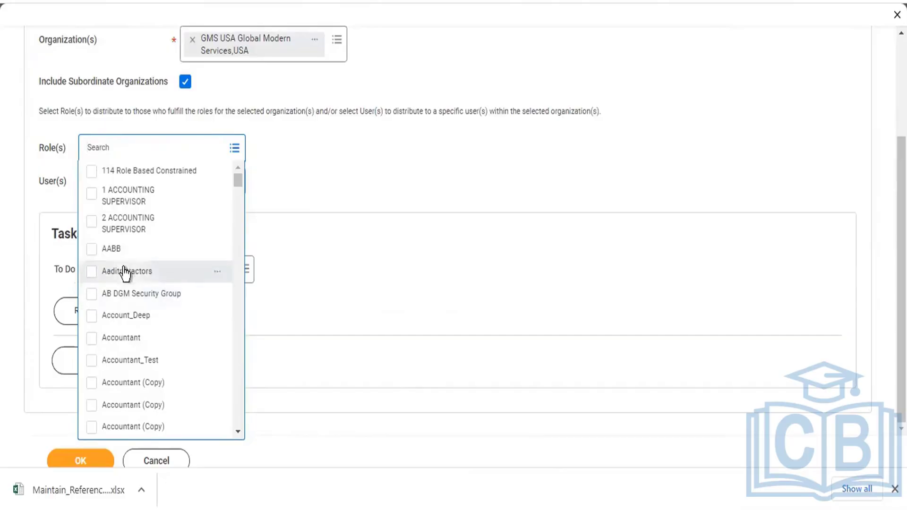
scroll(133, 259, "down", 2)
scroll(133, 259, "down", 2)
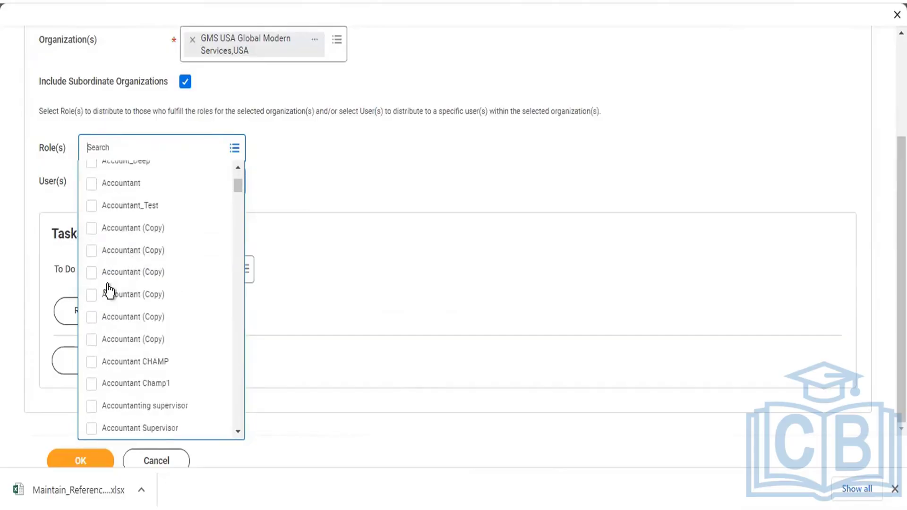
scroll(108, 291, "down", 3)
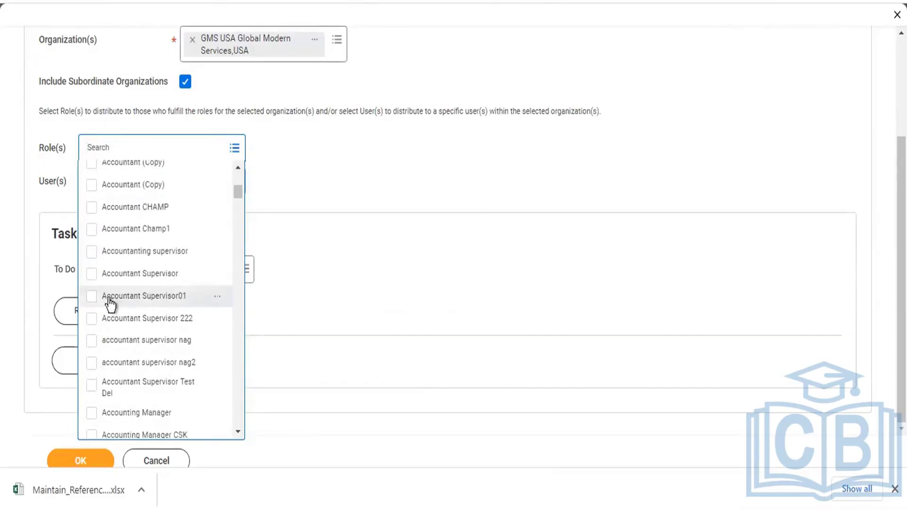
left_click(92, 186)
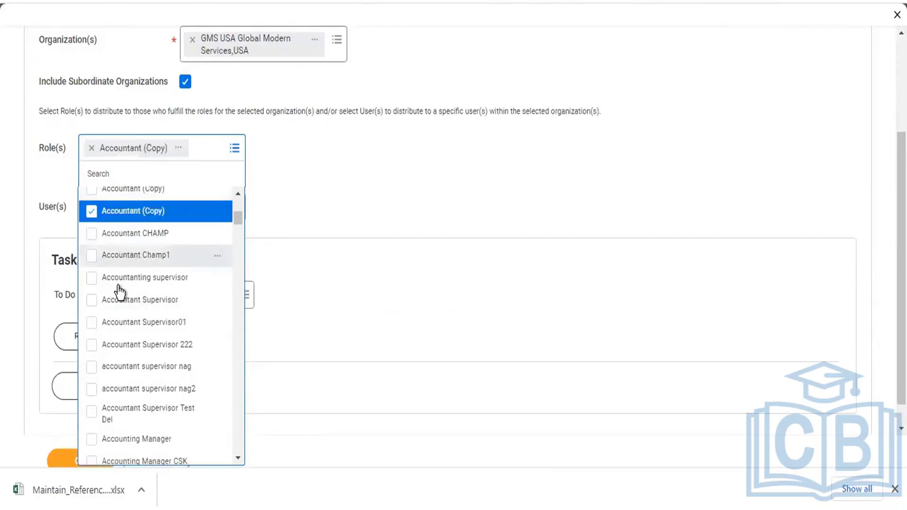
scroll(116, 289, "down", 5)
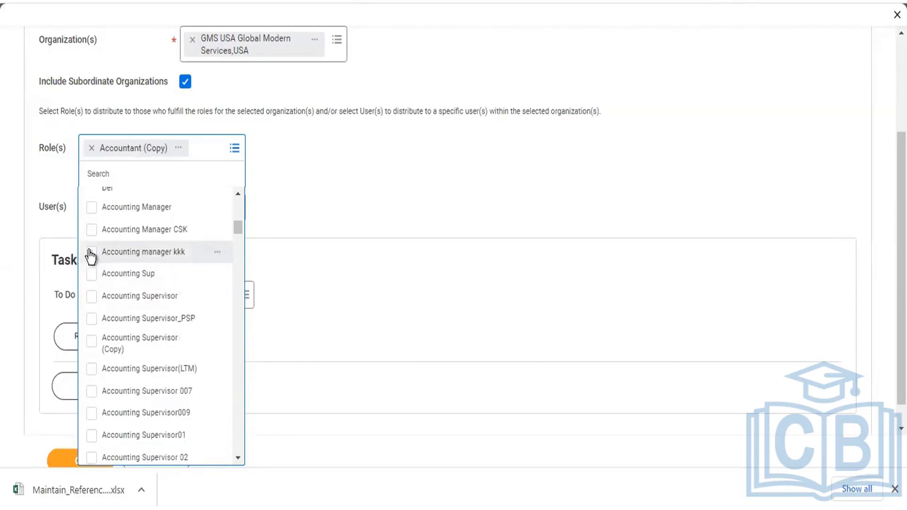
left_click(92, 208)
scroll(125, 309, "down", 2)
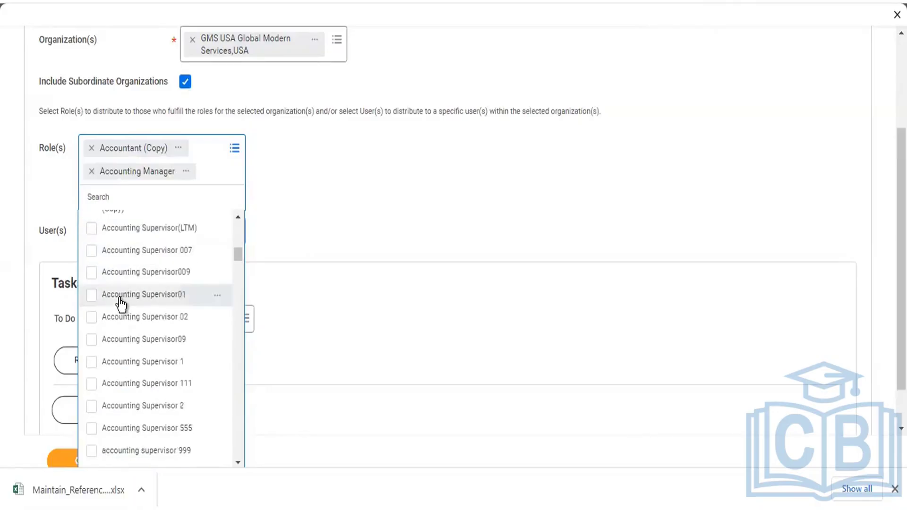
scroll(135, 331, "down", 5)
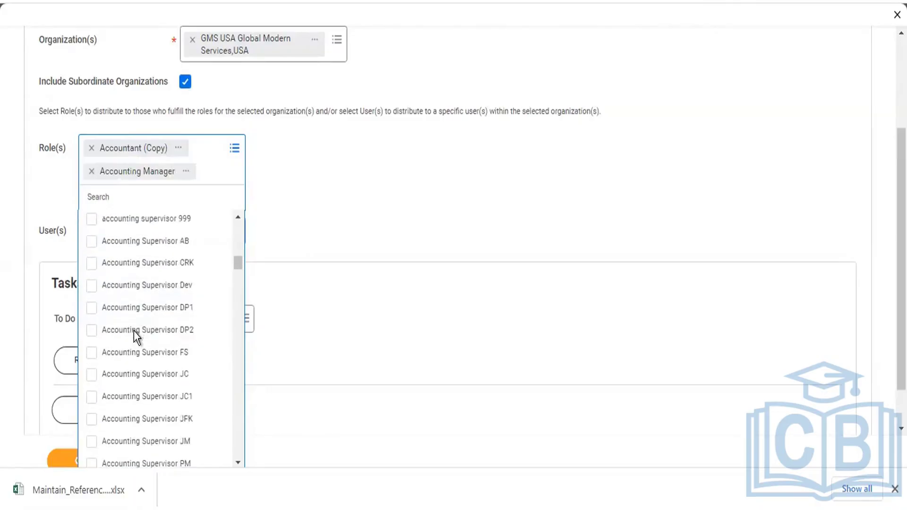
scroll(134, 331, "down", 4)
scroll(136, 333, "down", 5)
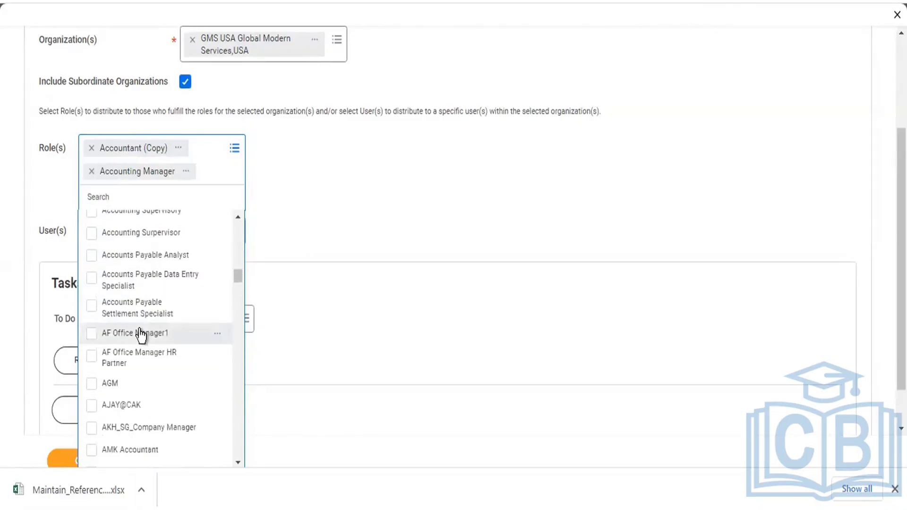
left_click(92, 257)
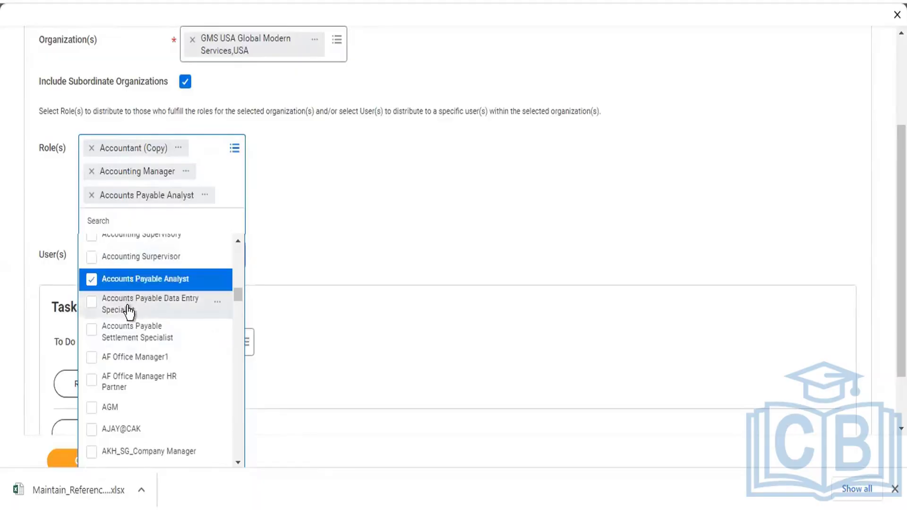
left_click(92, 335)
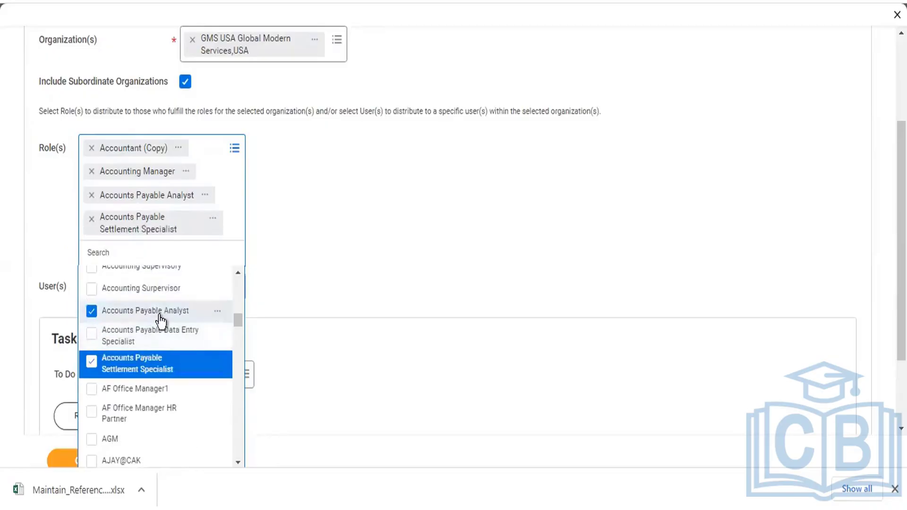
- Add roles Company Costing Manager, DJ HR Admin, General Manager, JM Manager's Manager and JM Senior HR Partner
scroll(159, 315, "down", 3)
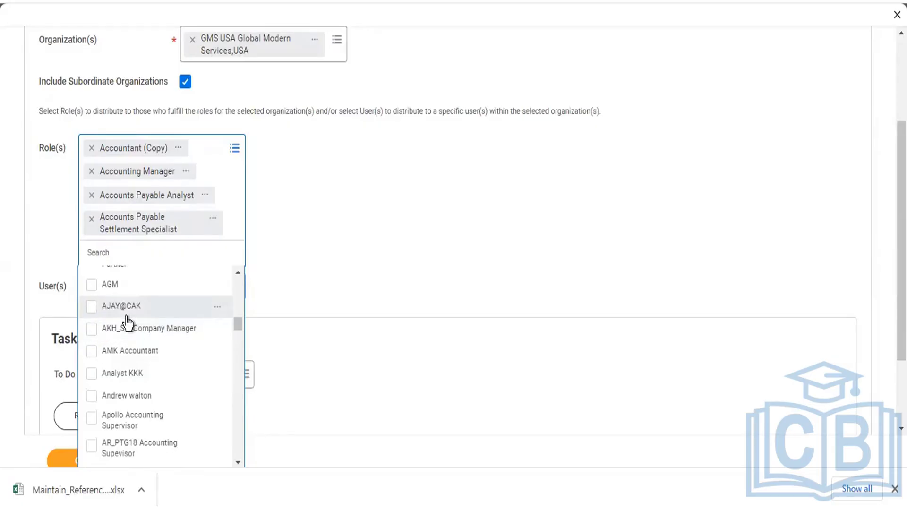
scroll(126, 316, "down", 2)
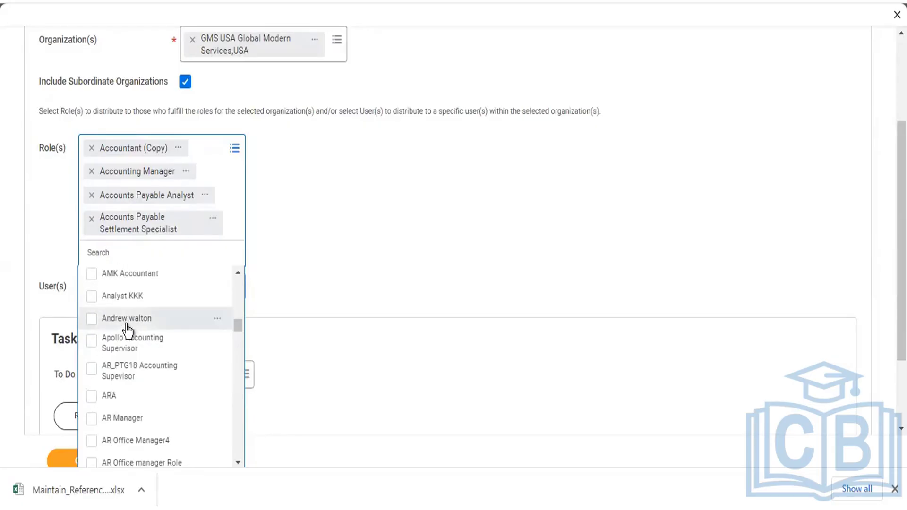
scroll(127, 340, "down", 4)
scroll(126, 336, "down", 4)
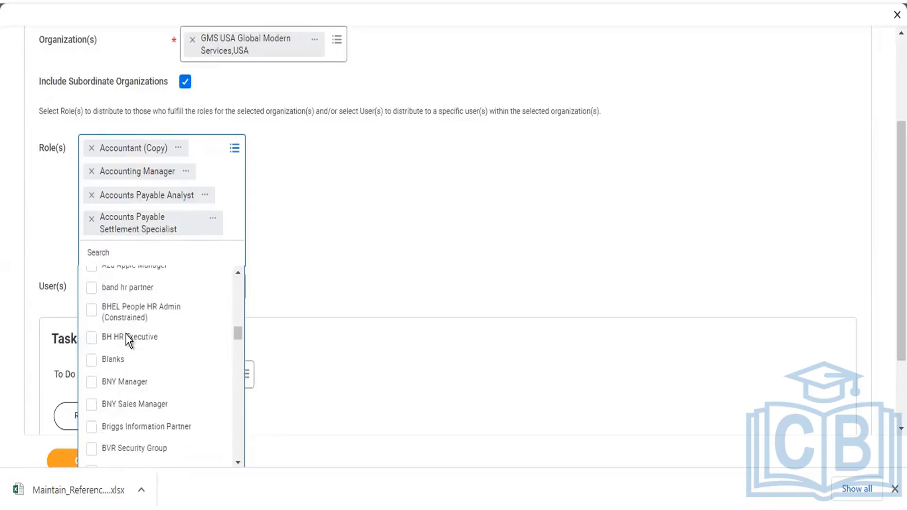
scroll(127, 337, "down", 4)
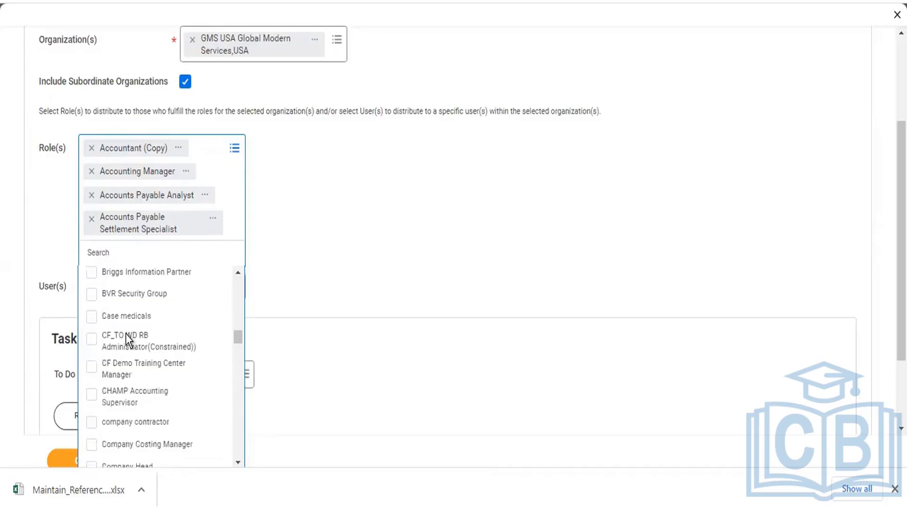
scroll(126, 336, "down", 4)
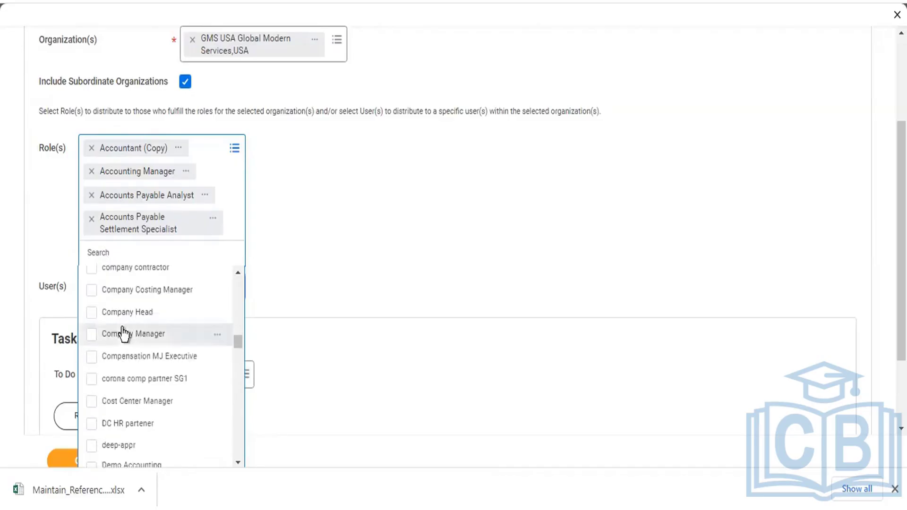
left_click(89, 294)
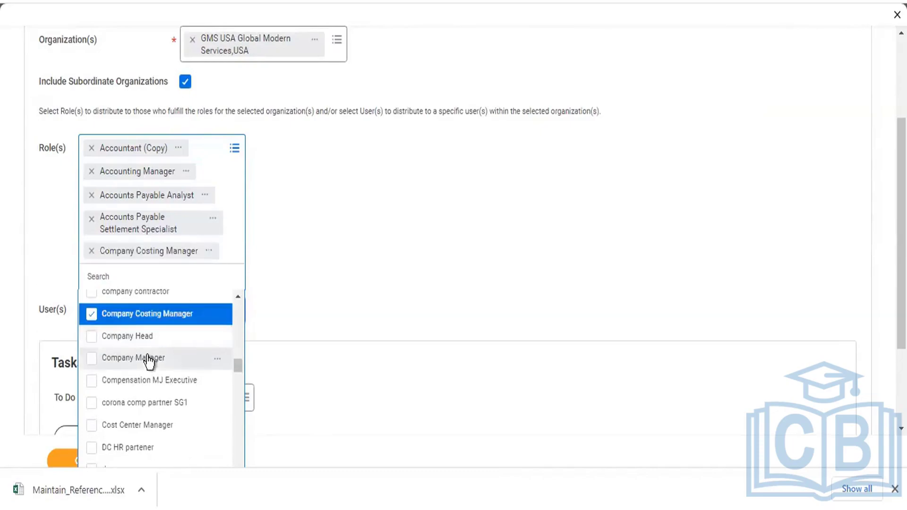
scroll(138, 382, "down", 10)
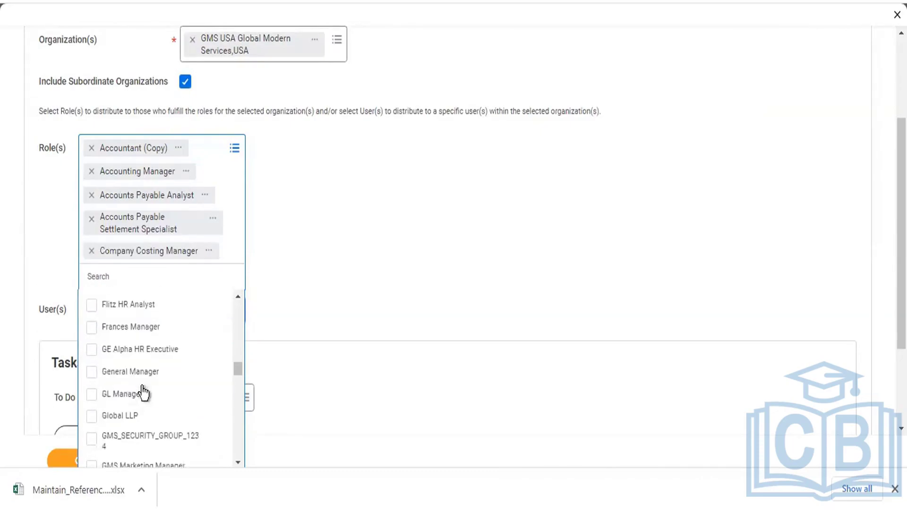
scroll(109, 358, "up", 4)
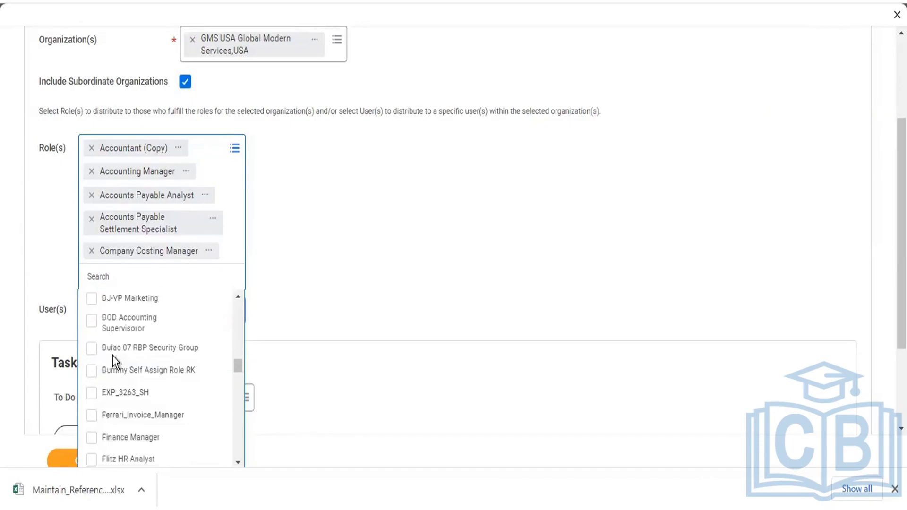
scroll(113, 358, "up", 5)
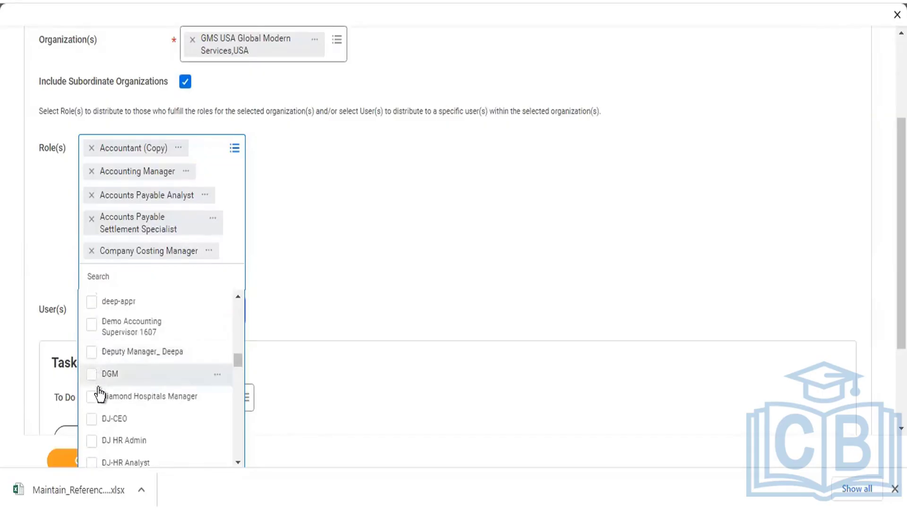
scroll(106, 443, "down", 2)
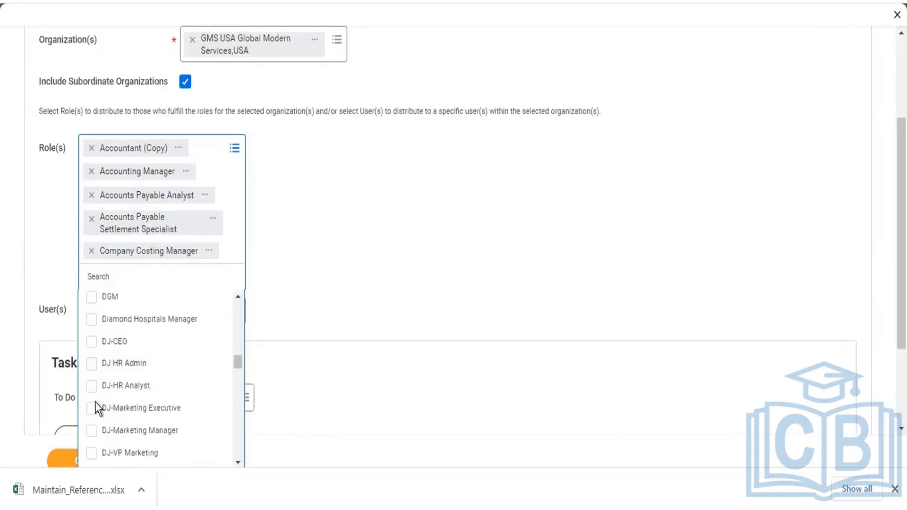
left_click(91, 376)
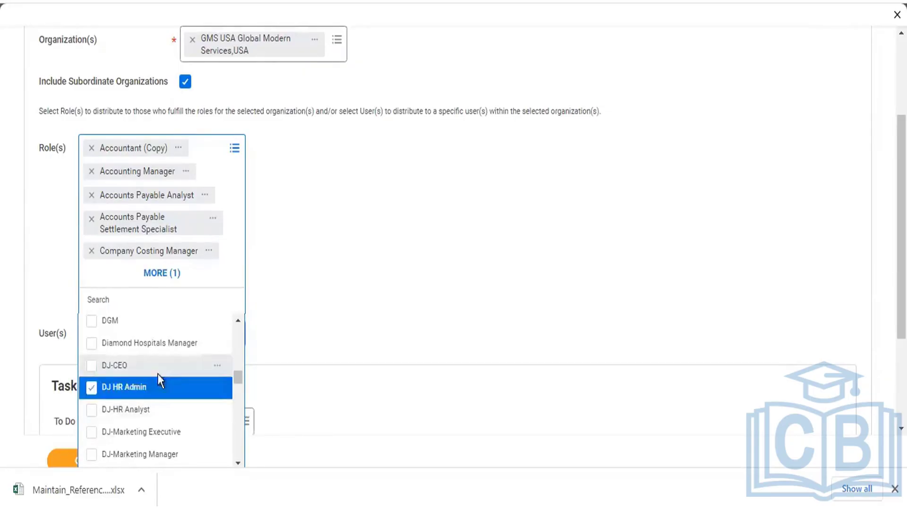
scroll(158, 377, "down", 3)
scroll(165, 363, "down", 9)
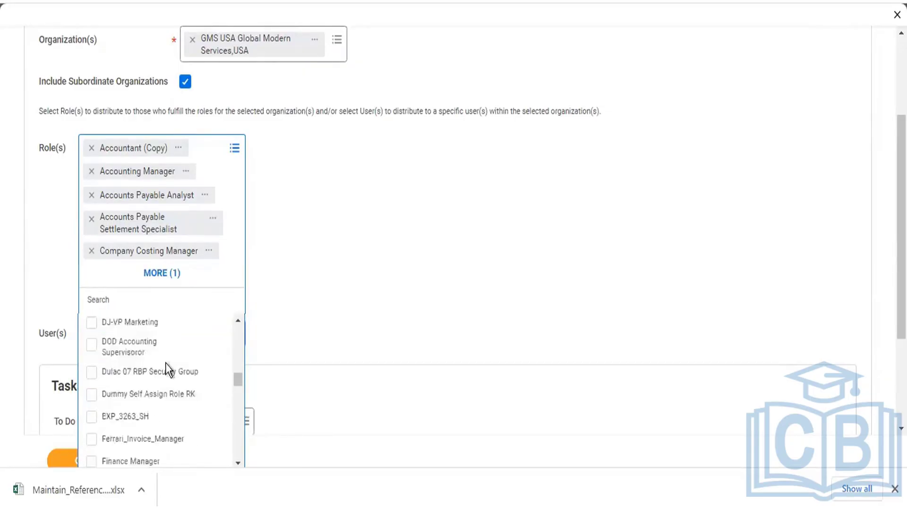
scroll(171, 378, "down", 9)
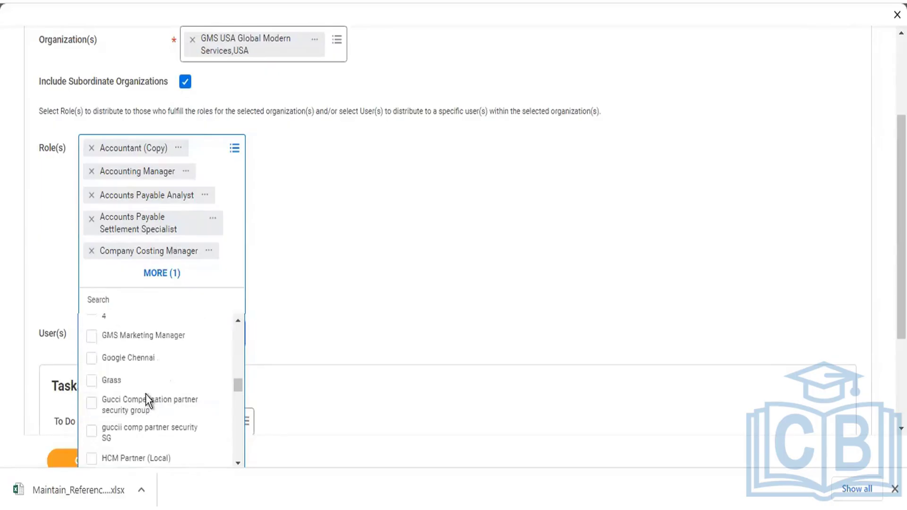
scroll(151, 397, "up", 6)
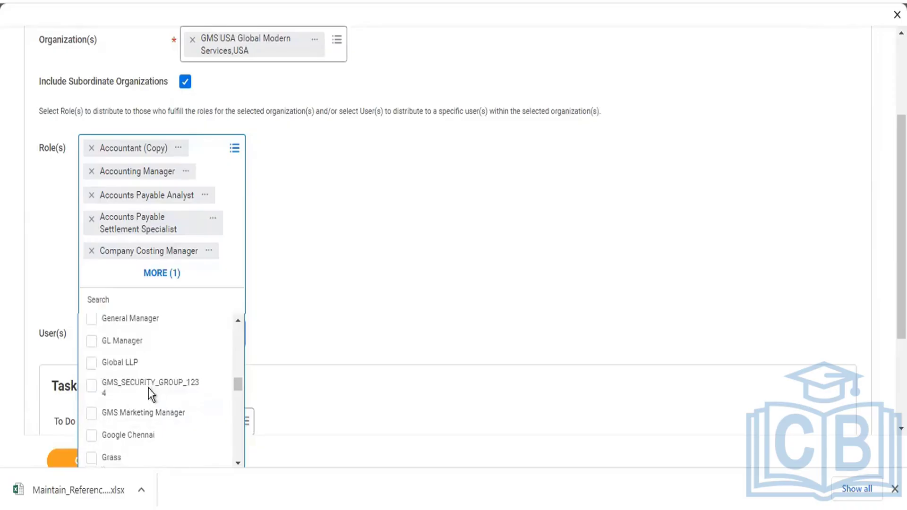
left_click(97, 326)
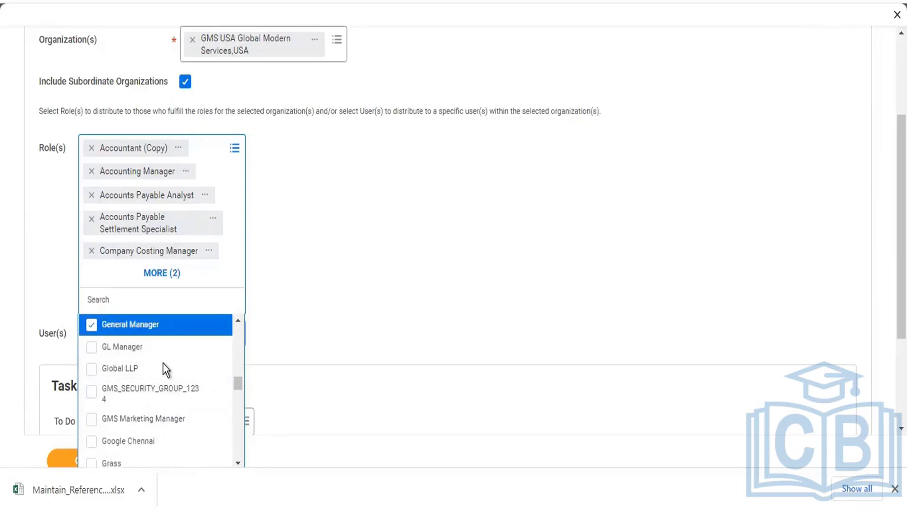
scroll(179, 378, "down", 3)
scroll(181, 376, "down", 3)
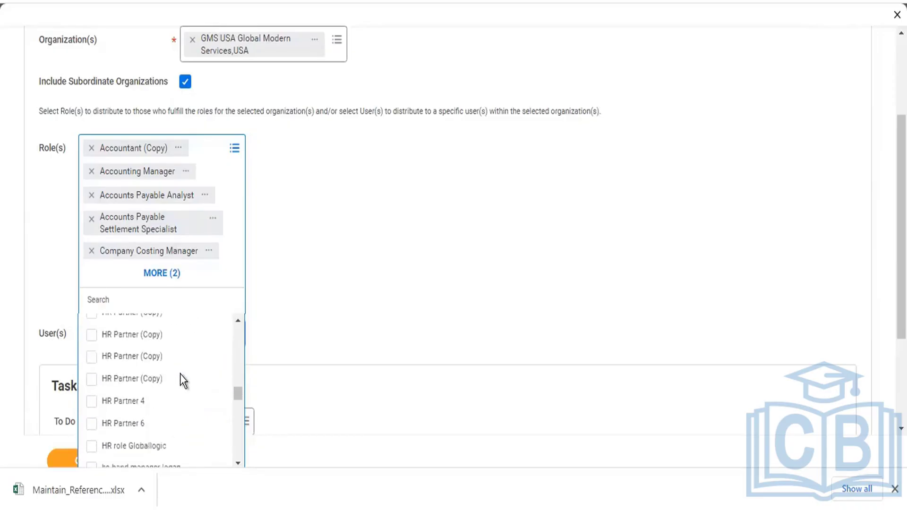
scroll(181, 388, "down", 5)
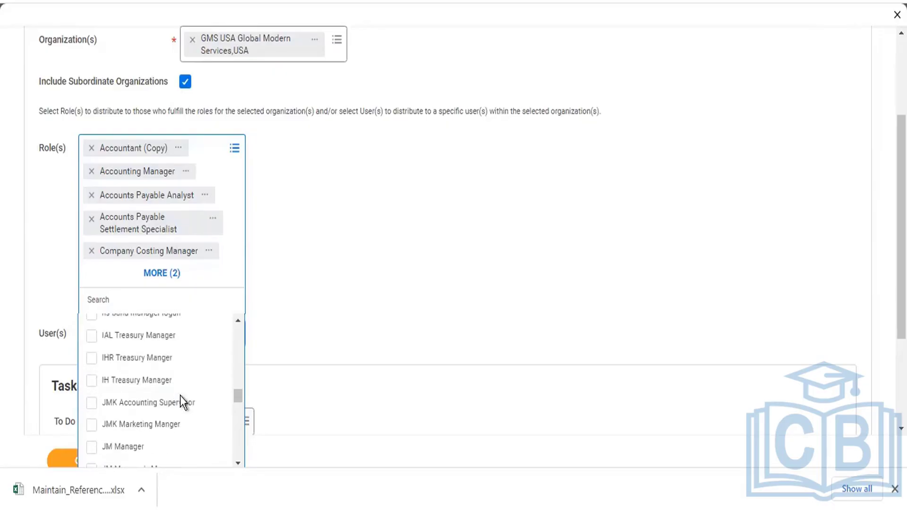
scroll(189, 403, "down", 3)
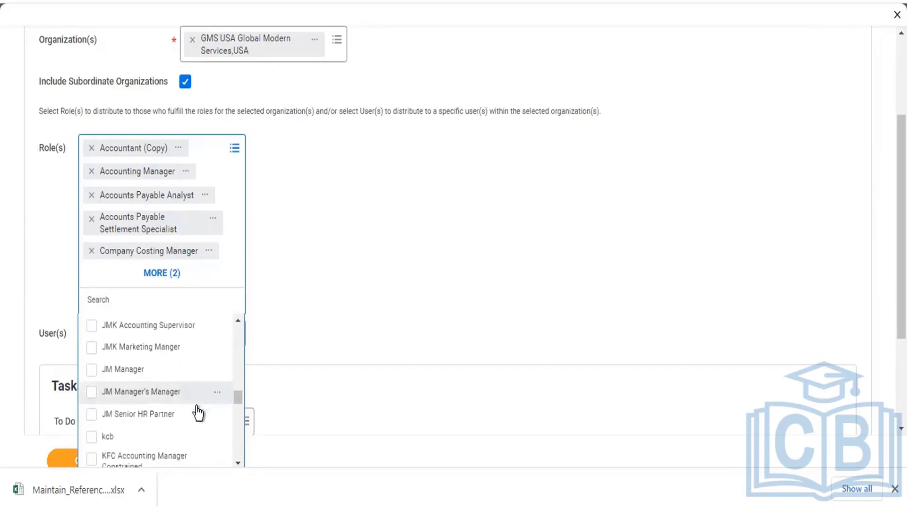
left_click(92, 395)
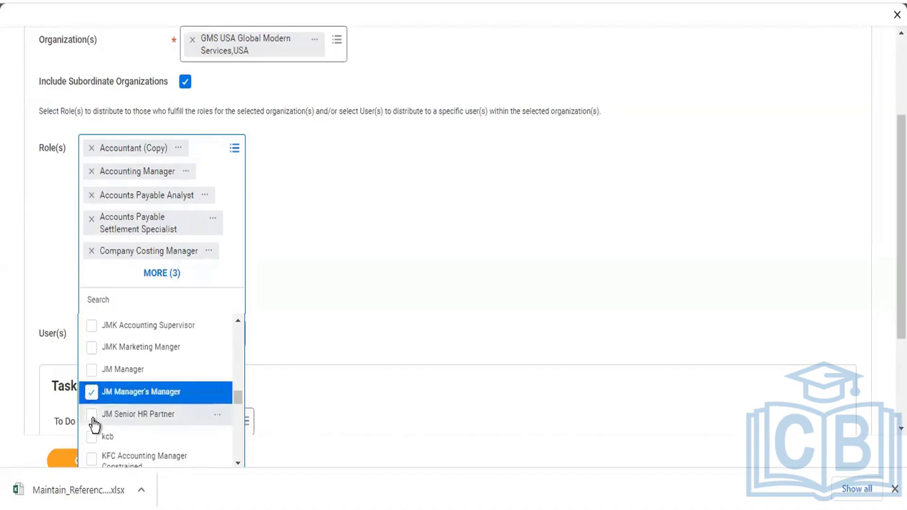
left_click(90, 415)
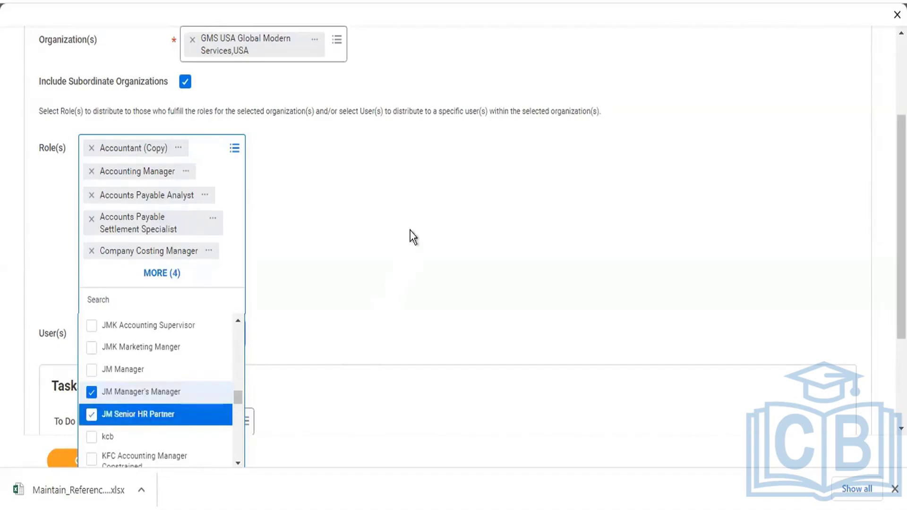
left_click(372, 270)
left_click(211, 312)
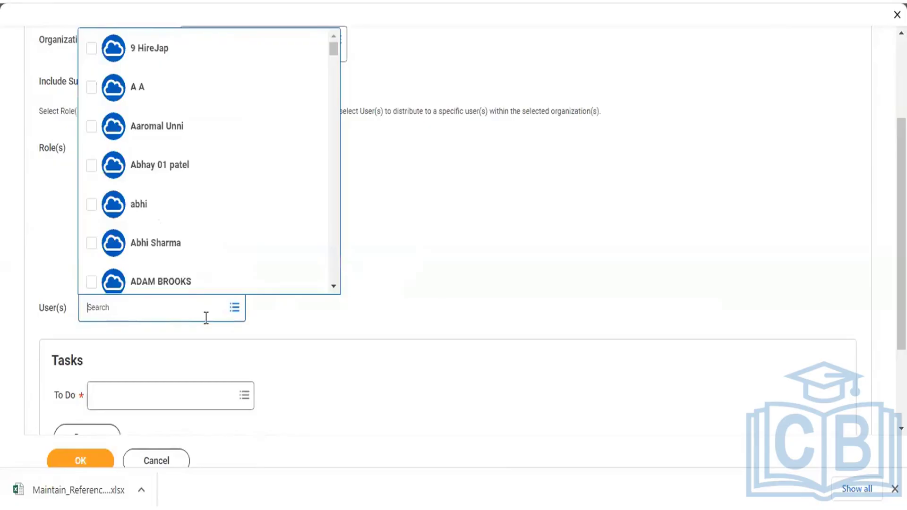
- Select one specific worker as a user receiving the distribution
scroll(194, 140, "down", 5)
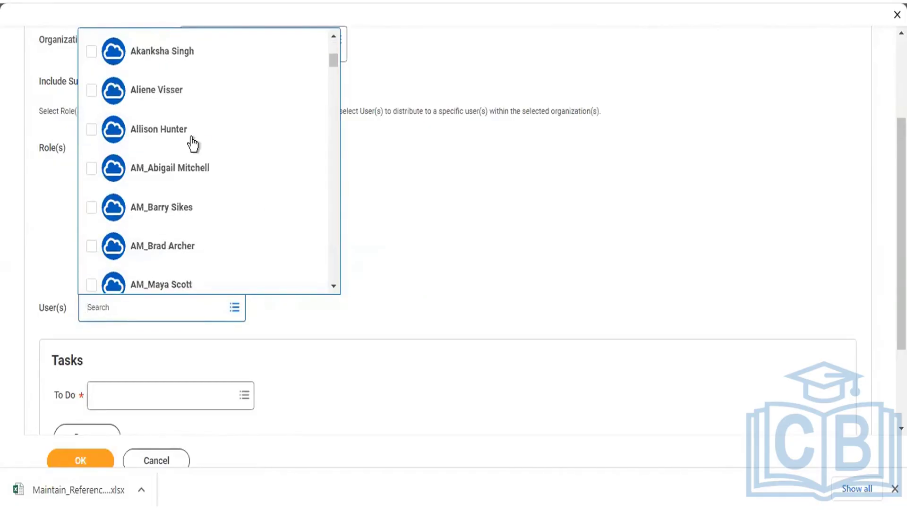
scroll(193, 145, "down", 5)
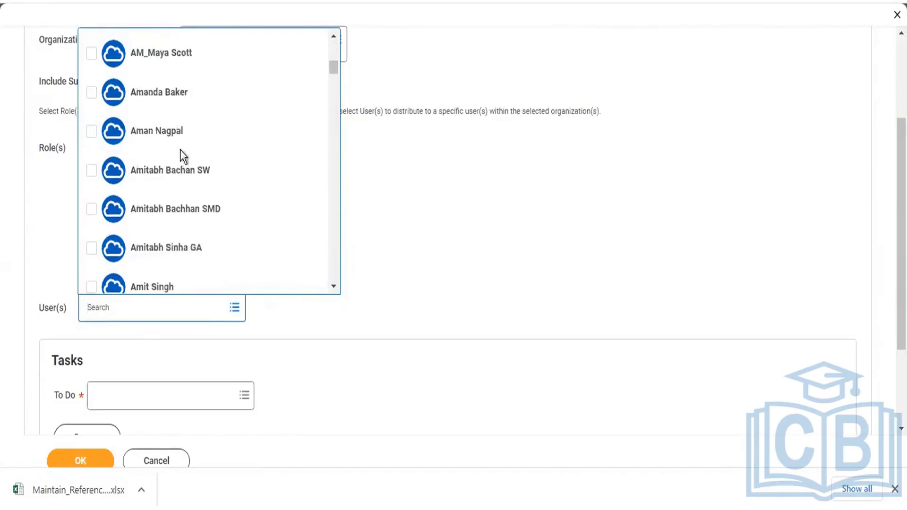
left_click(89, 56)
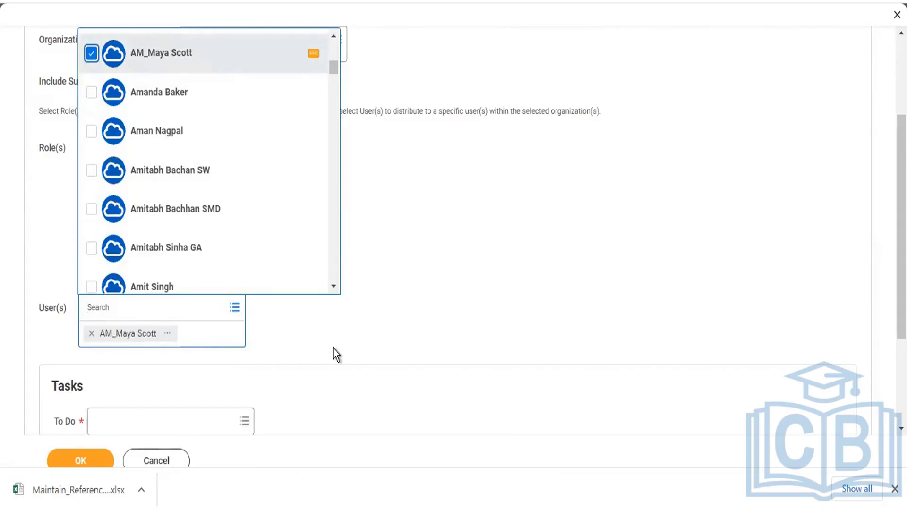
scroll(364, 277, "down", 3)
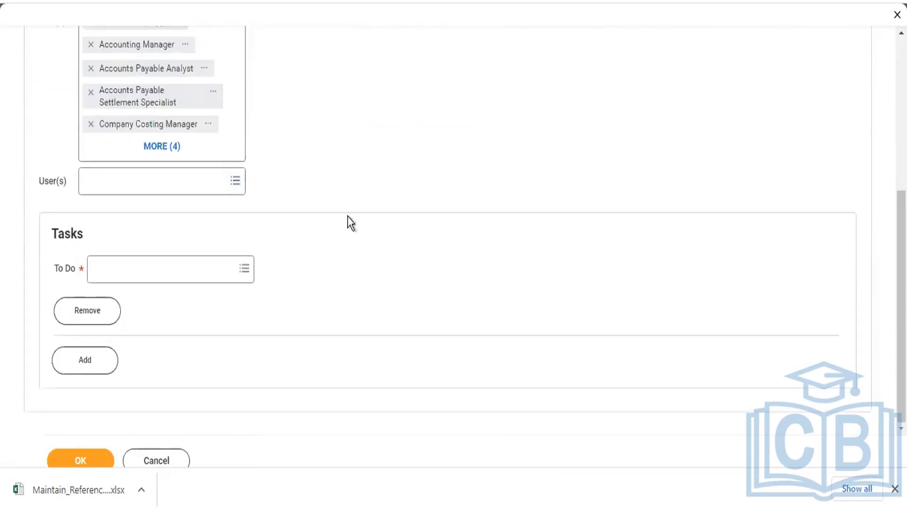
- Choose Background check from the All list as the first To Do task
left_click(220, 267)
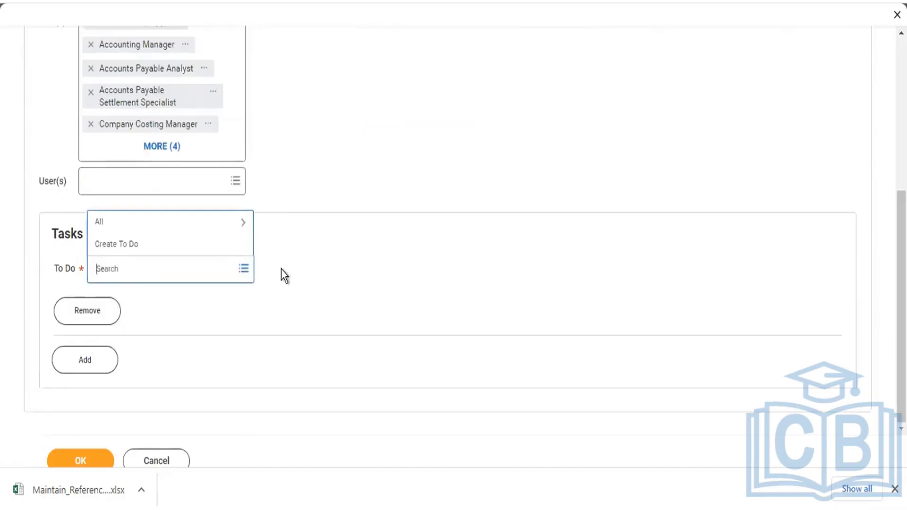
left_click(163, 226)
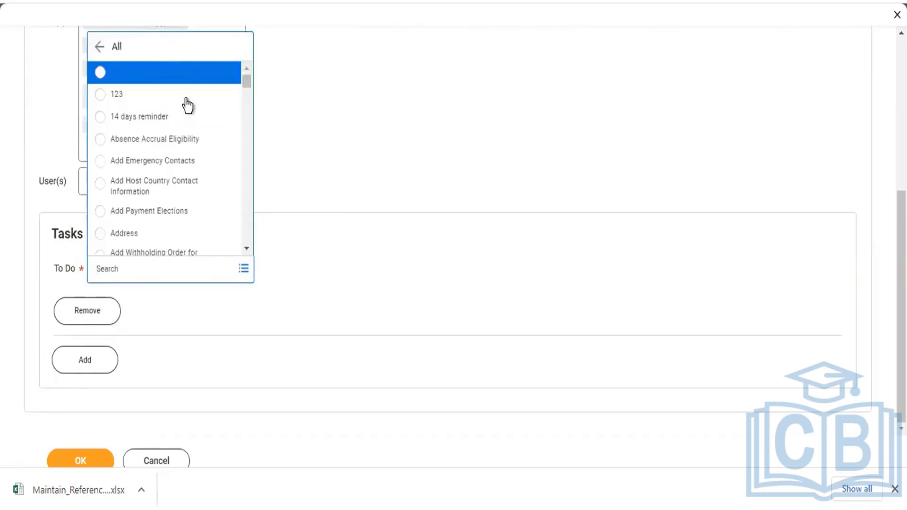
scroll(169, 128, "down", 5)
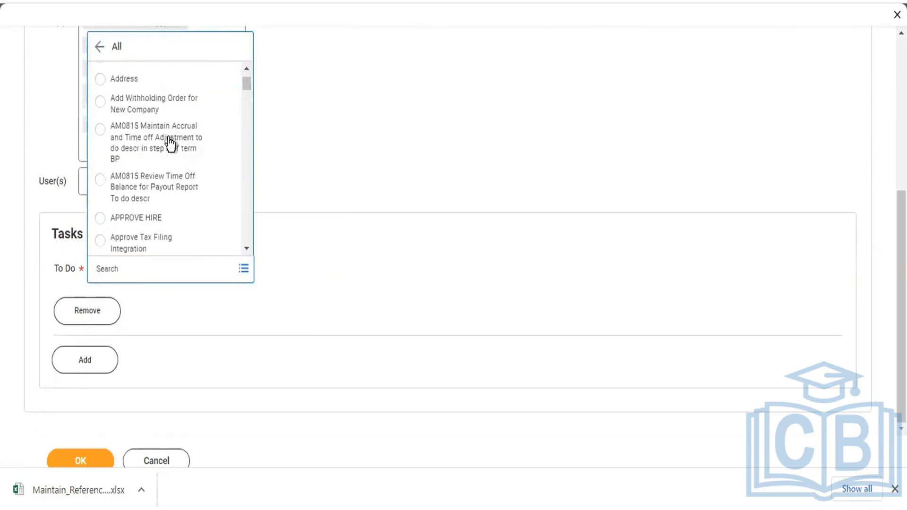
scroll(160, 150, "down", 1)
scroll(146, 156, "down", 3)
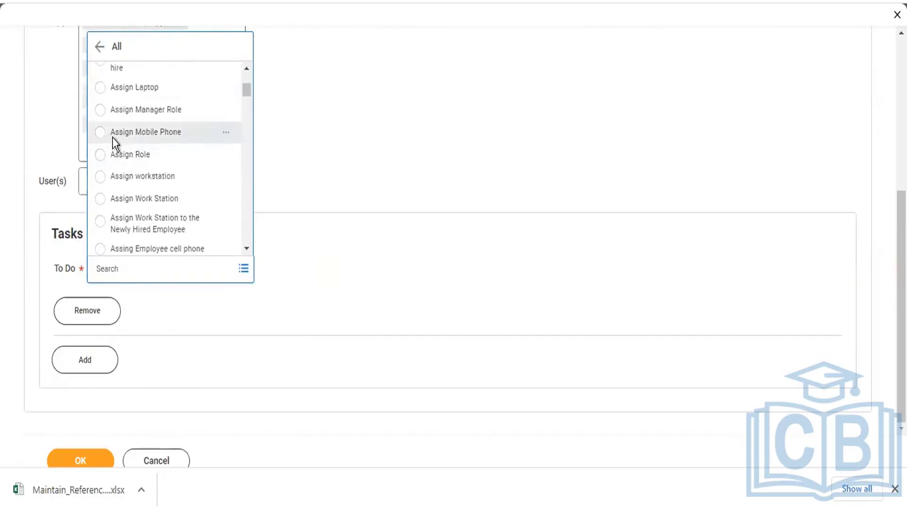
scroll(112, 142, "down", 3)
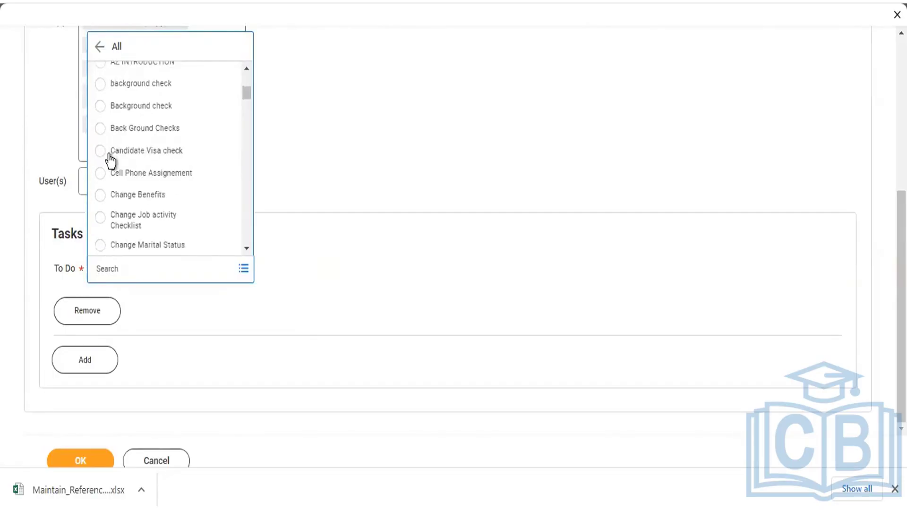
left_click(100, 106)
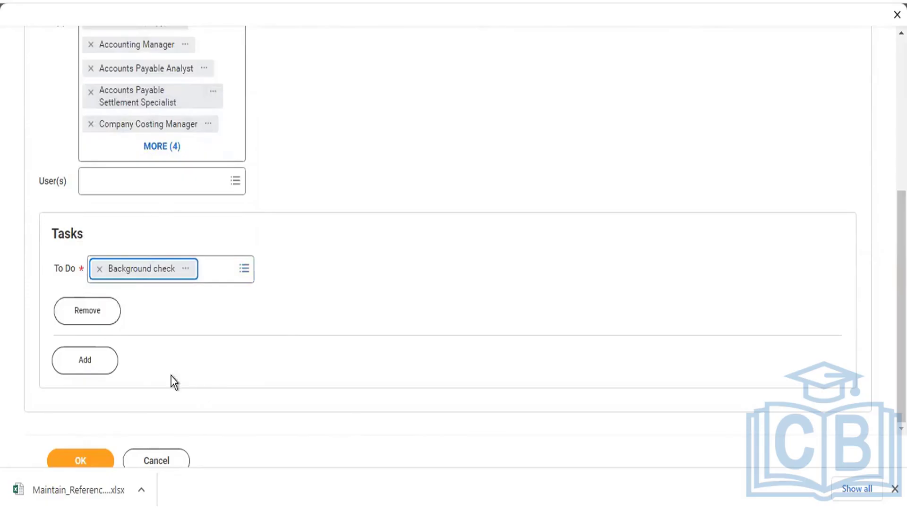
- Add a second To Do row and set it to Post-Payroll Accounting Audit
left_click(94, 364)
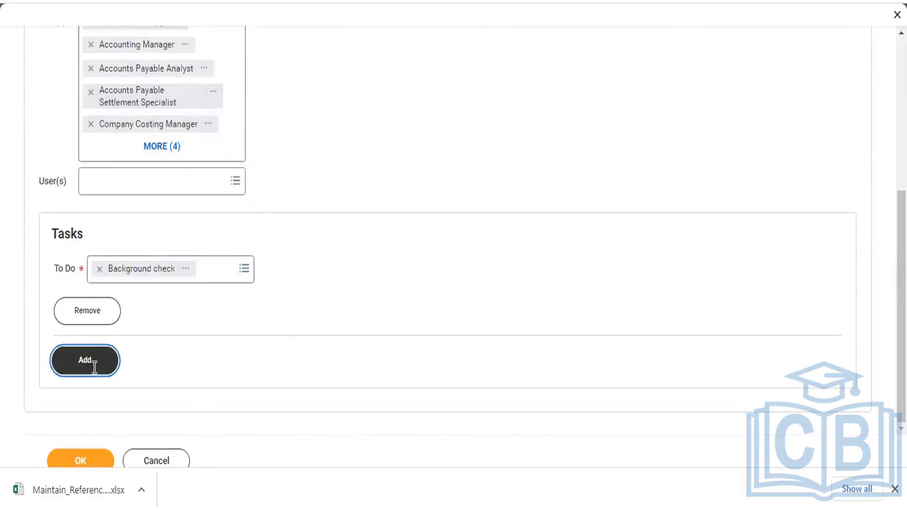
scroll(189, 350, "down", 2)
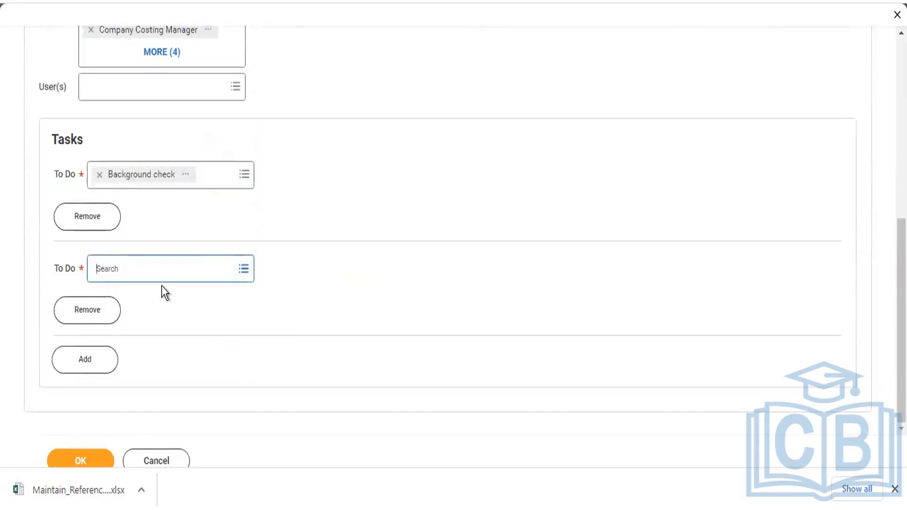
left_click(159, 273)
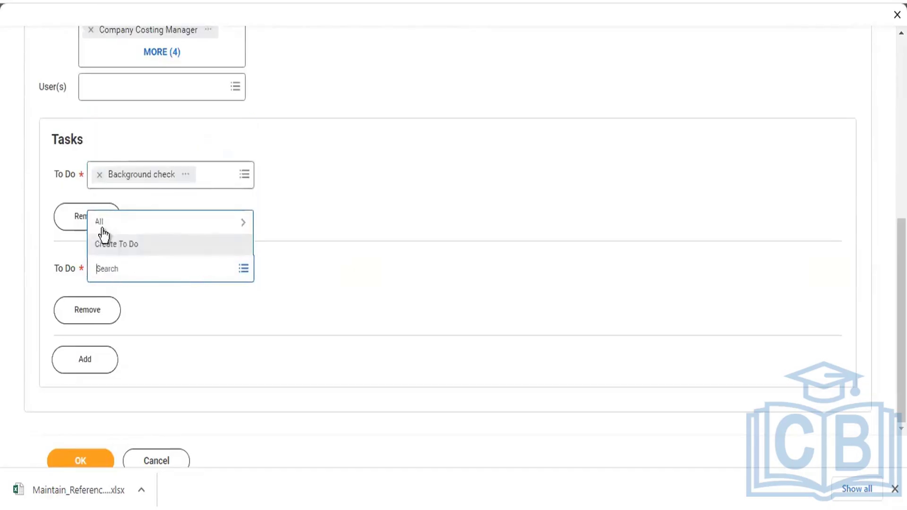
left_click(99, 221)
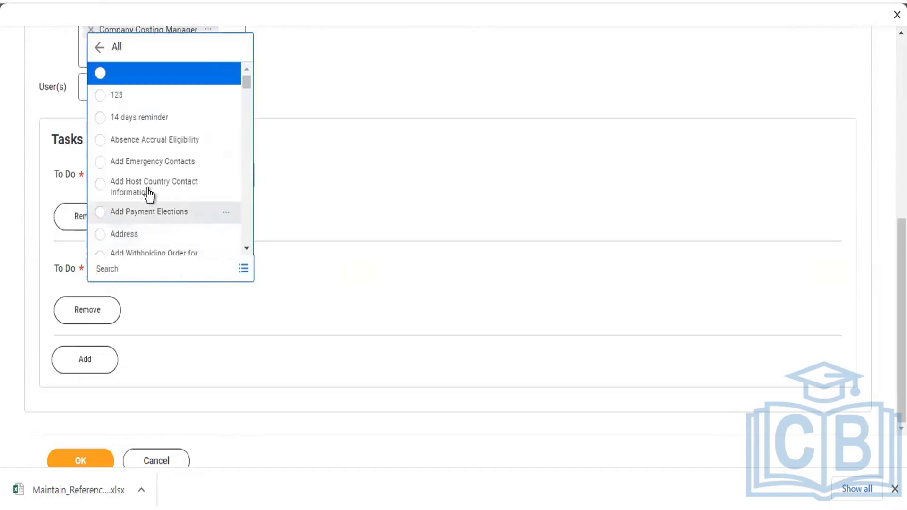
scroll(147, 187, "down", 5)
scroll(142, 185, "down", 10)
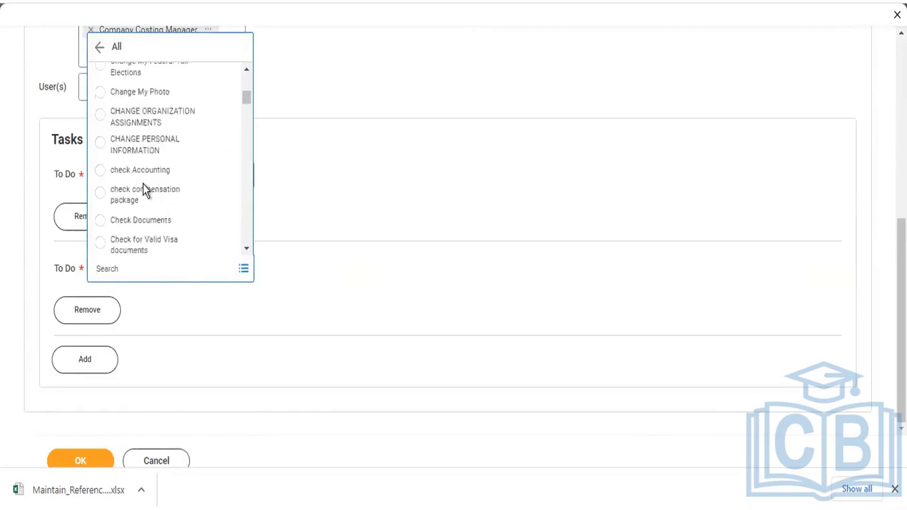
scroll(146, 168, "down", 3)
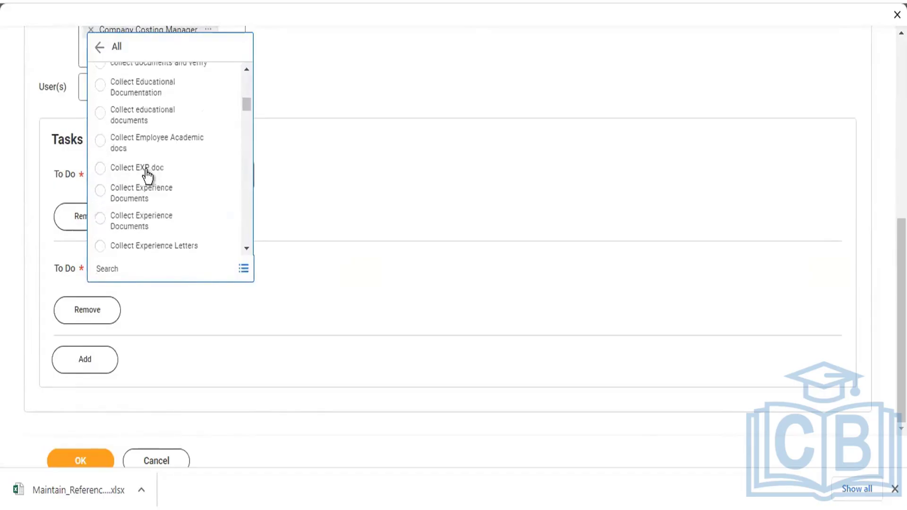
scroll(146, 169, "down", 3)
scroll(147, 173, "down", 3)
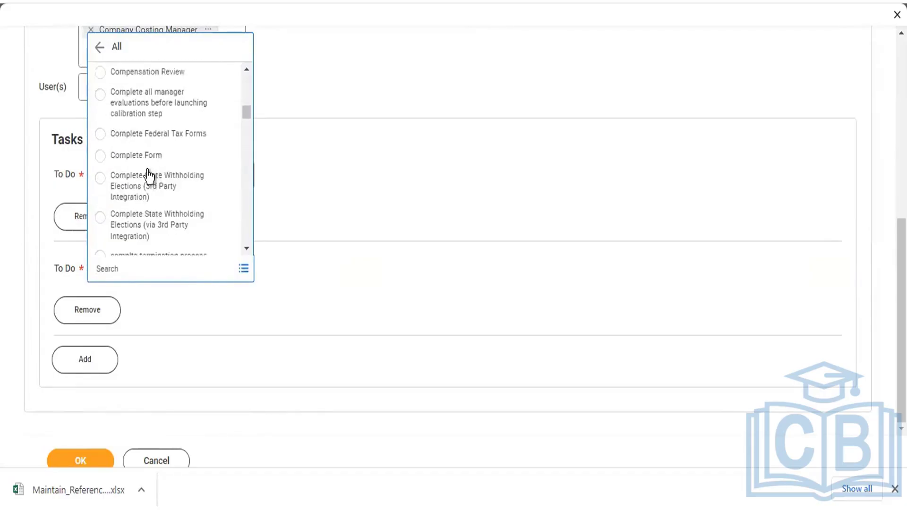
scroll(137, 175, "down", 3)
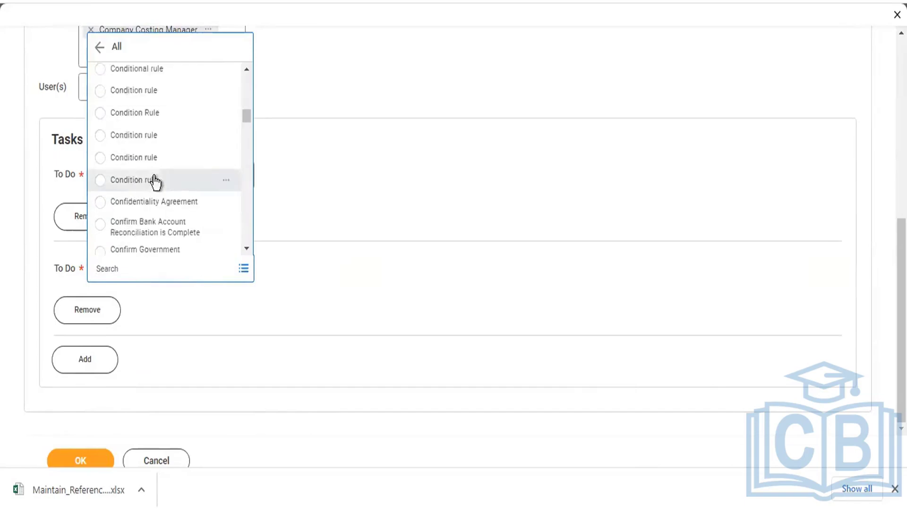
scroll(154, 176, "down", 3)
scroll(153, 180, "down", 3)
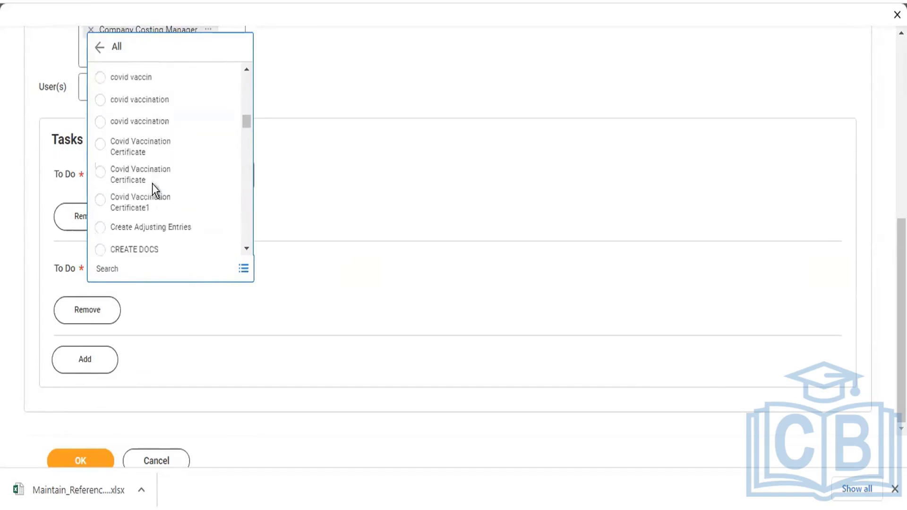
scroll(151, 185, "down", 3)
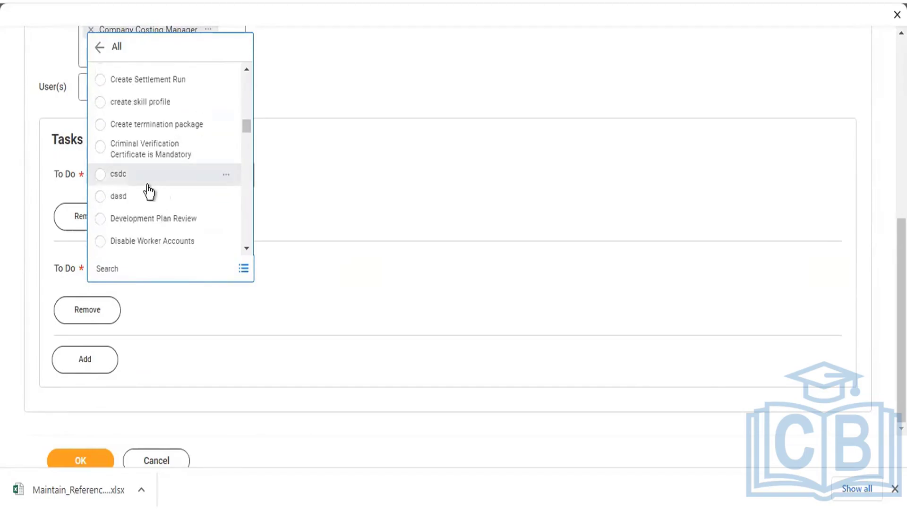
scroll(146, 186, "down", 3)
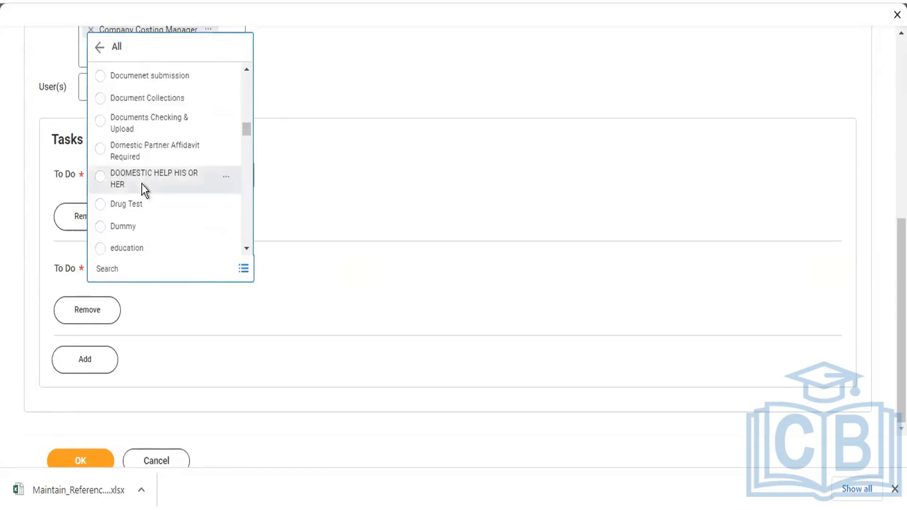
scroll(142, 189, "down", 3)
scroll(144, 189, "down", 3)
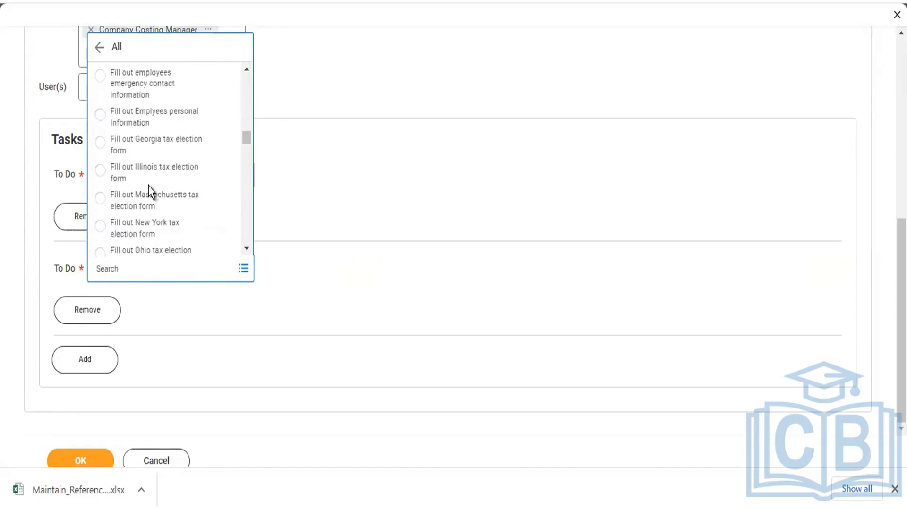
scroll(152, 189, "down", 3)
scroll(156, 181, "down", 3)
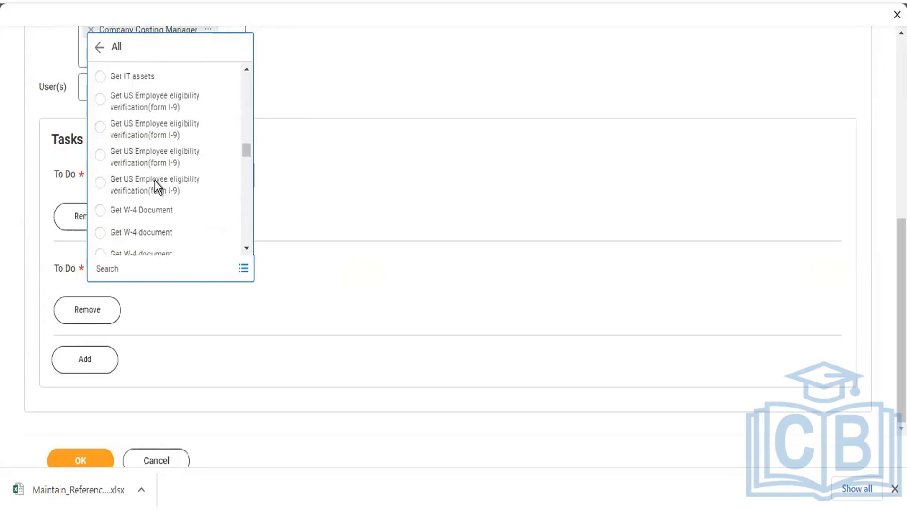
scroll(156, 180, "down", 3)
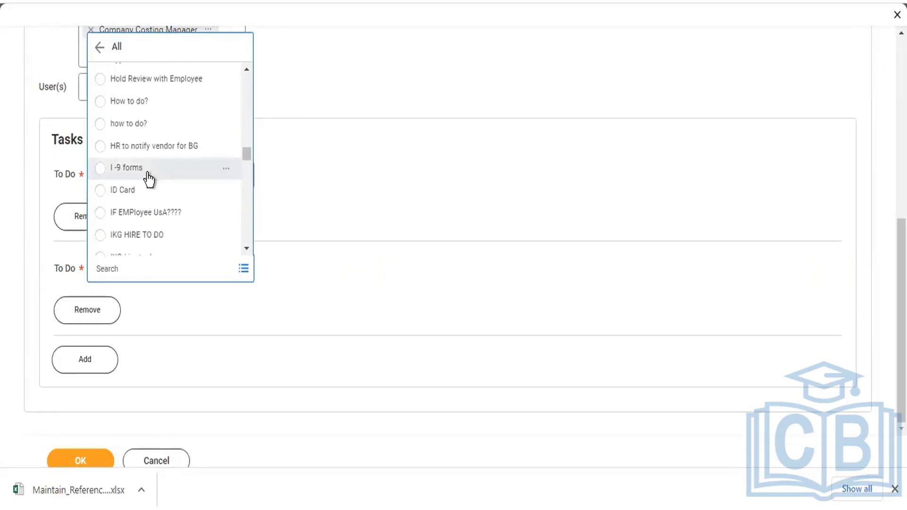
scroll(151, 165, "down", 1)
scroll(151, 164, "down", 2)
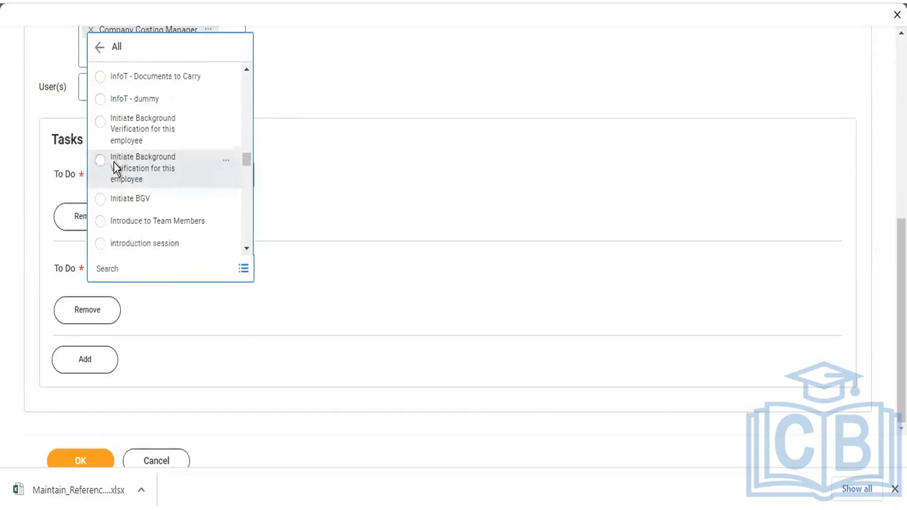
scroll(115, 168, "down", 3)
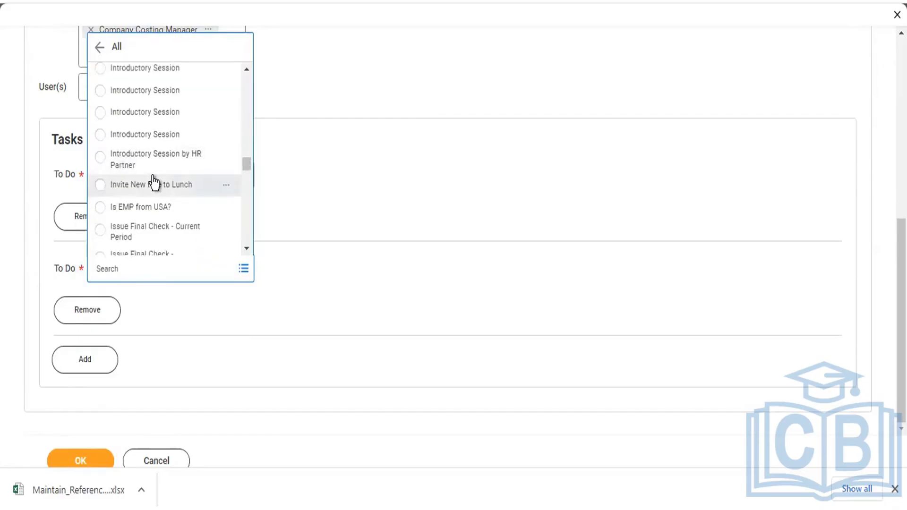
scroll(152, 183, "down", 3)
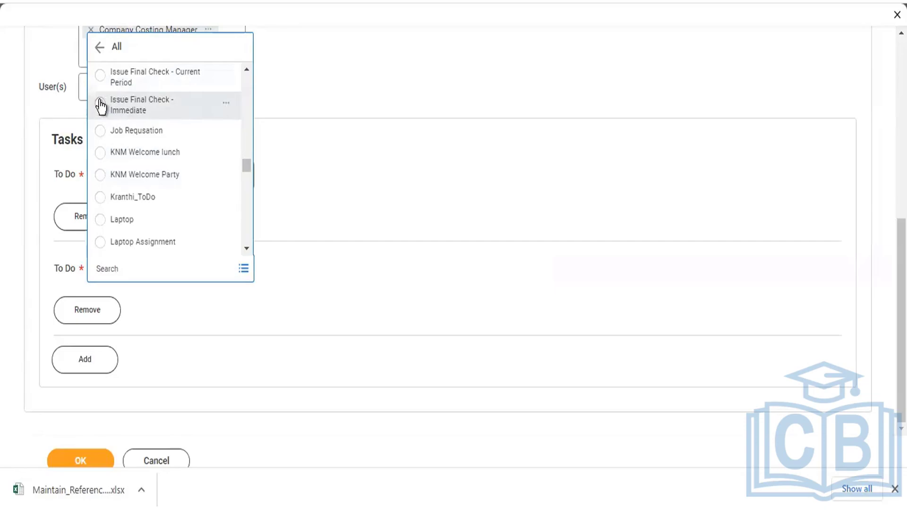
scroll(152, 115, "down", 3)
scroll(152, 115, "down", 2)
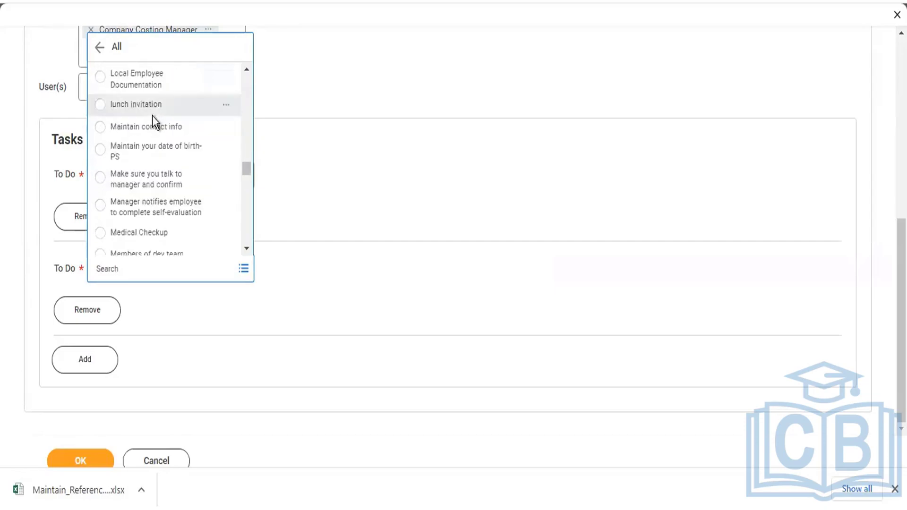
scroll(152, 116, "down", 3)
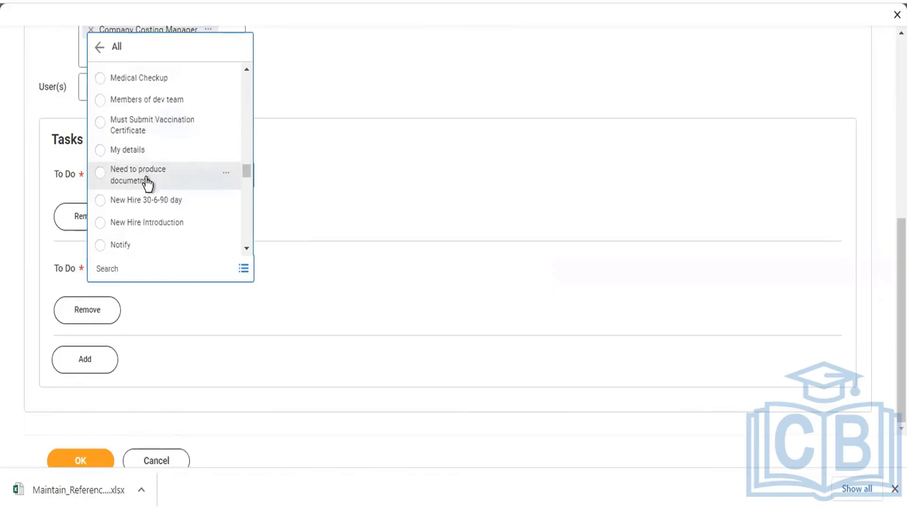
scroll(149, 179, "down", 5)
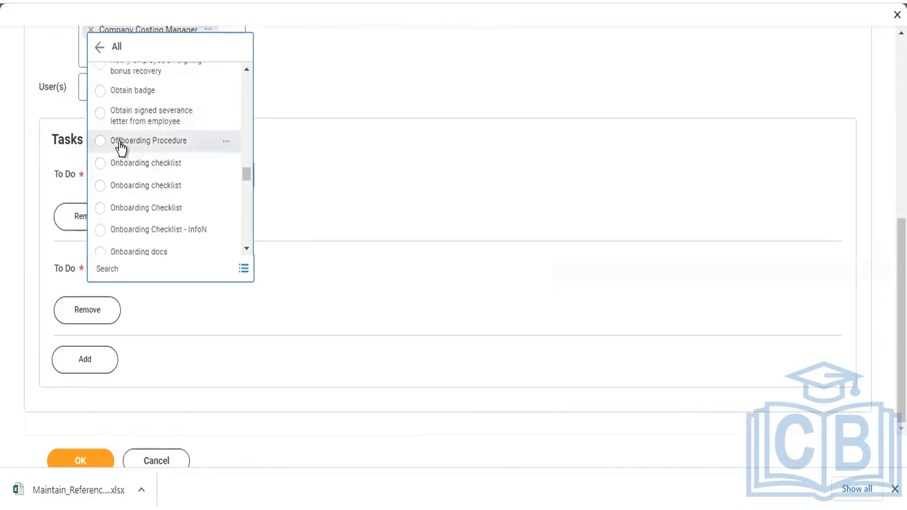
scroll(116, 144, "down", 5)
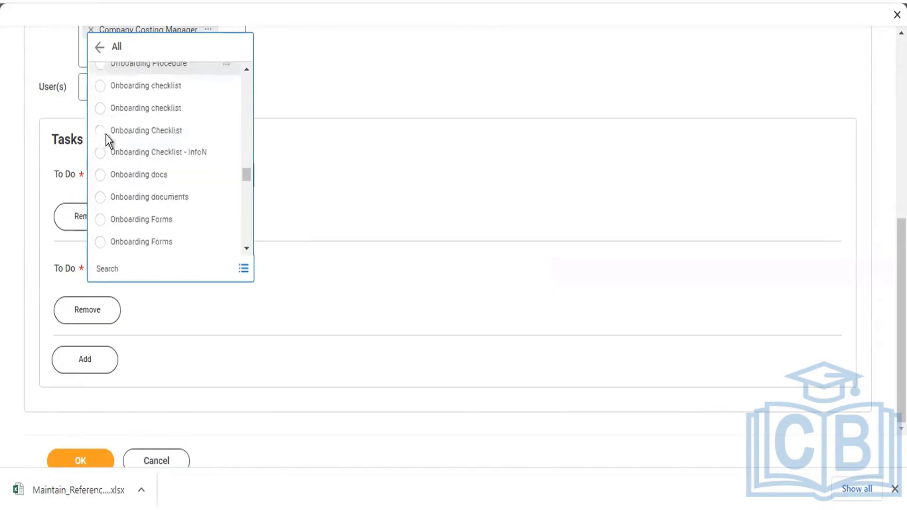
scroll(166, 173, "down", 6)
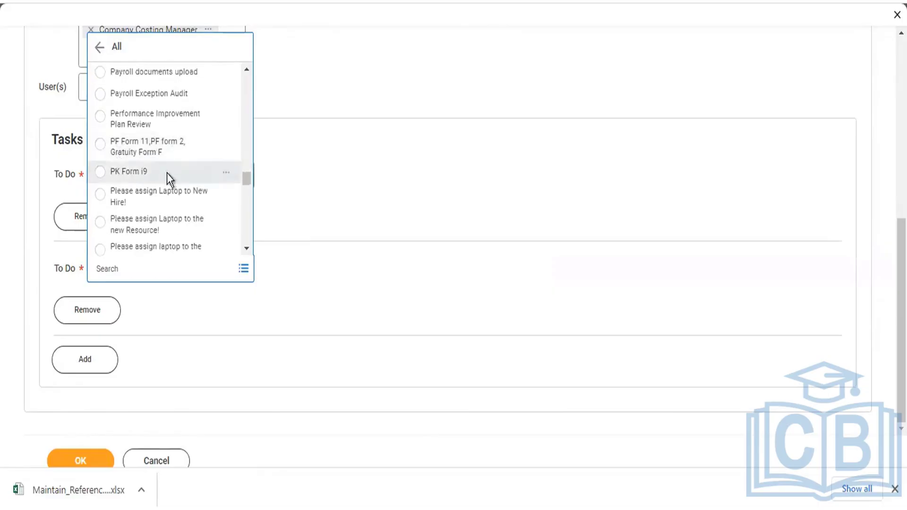
scroll(169, 179, "down", 2)
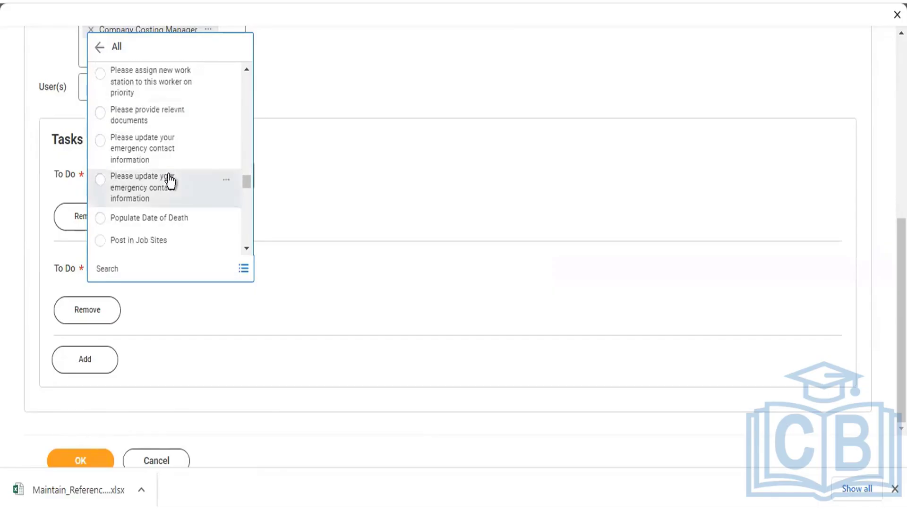
scroll(197, 213, "down", 3)
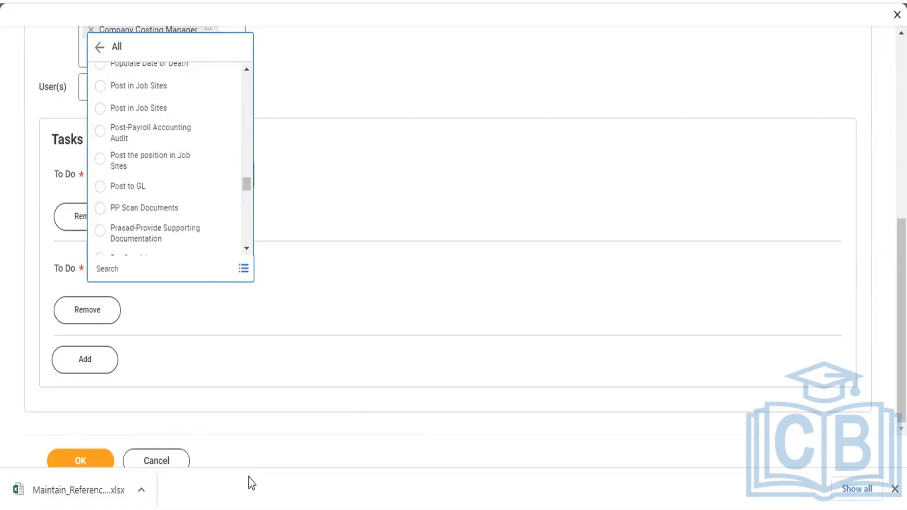
left_click(163, 141)
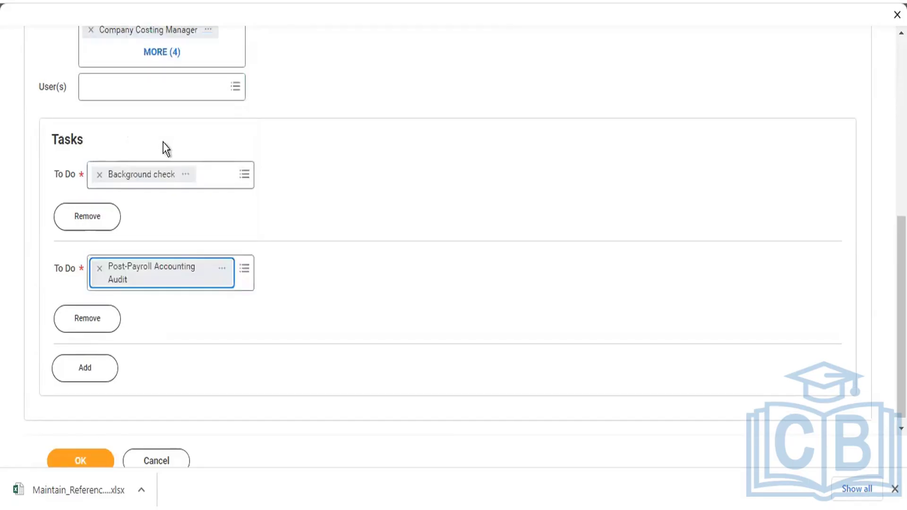
- Add a third To Do set to IKG HIRE TO DO, plus another blank To Do row
left_click(85, 368)
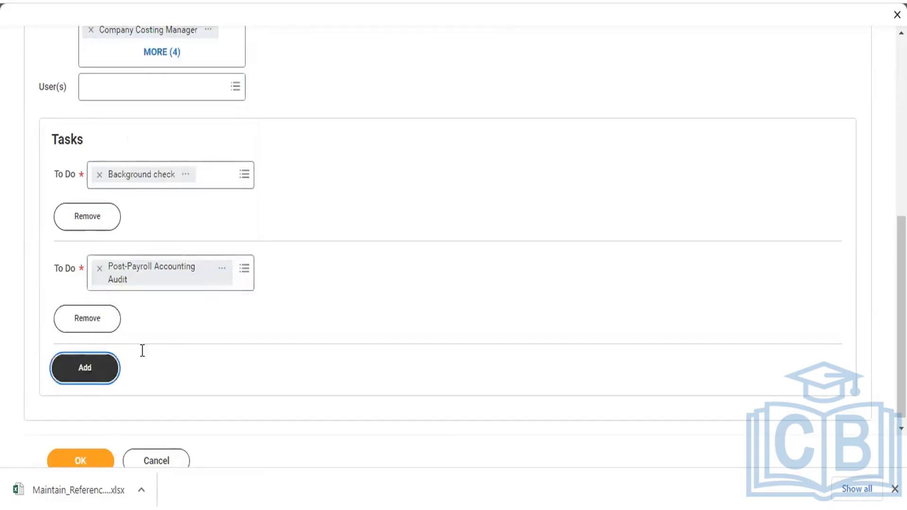
left_click(173, 267)
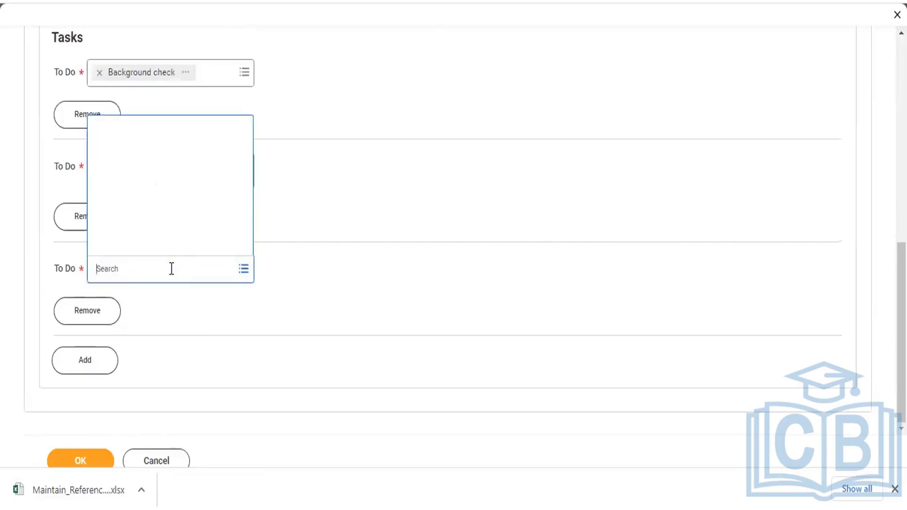
left_click(127, 223)
scroll(181, 198, "down", 15)
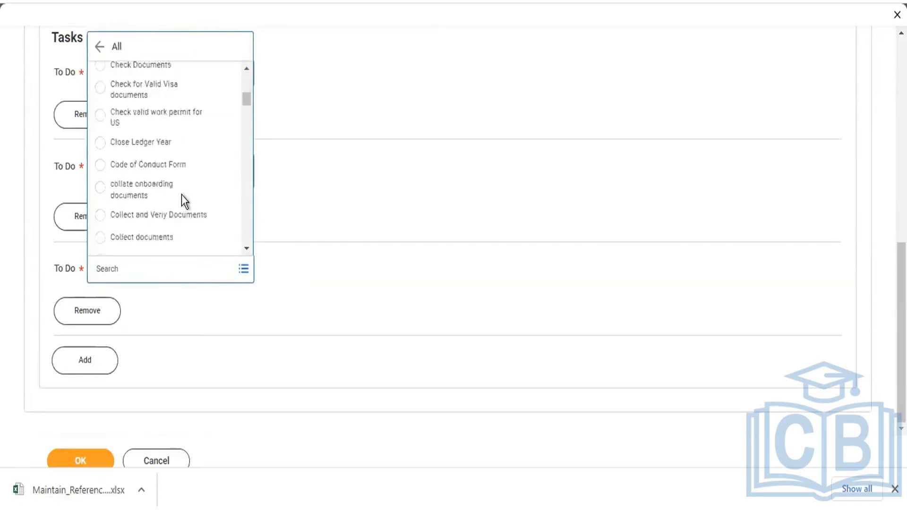
scroll(180, 197, "down", 10)
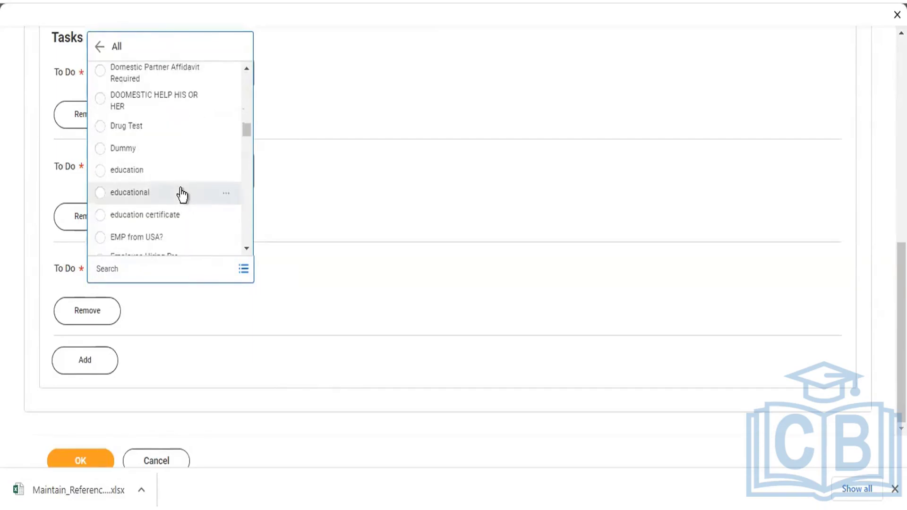
scroll(180, 183, "down", 15)
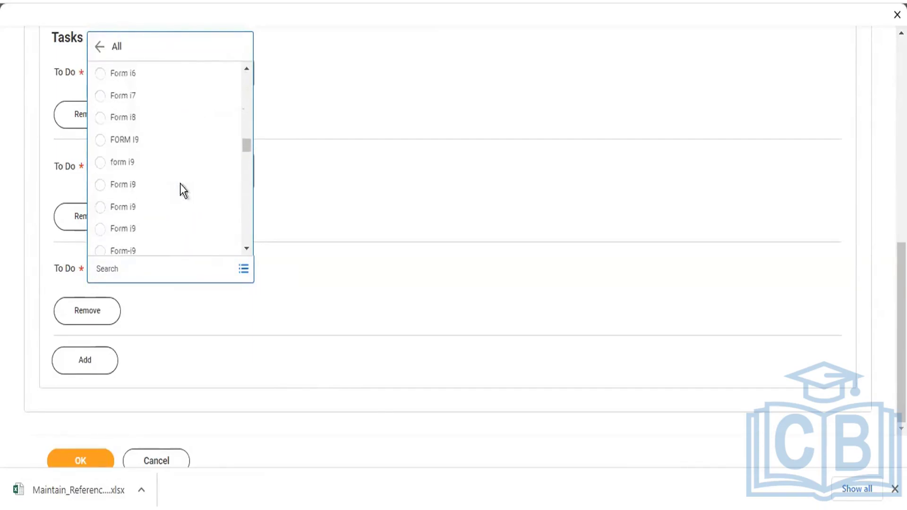
scroll(181, 185, "down", 10)
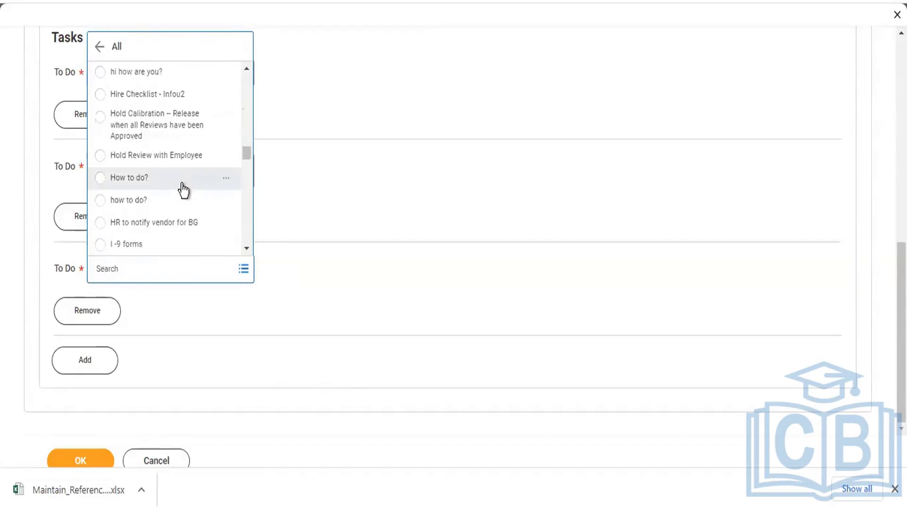
scroll(181, 184, "down", 3)
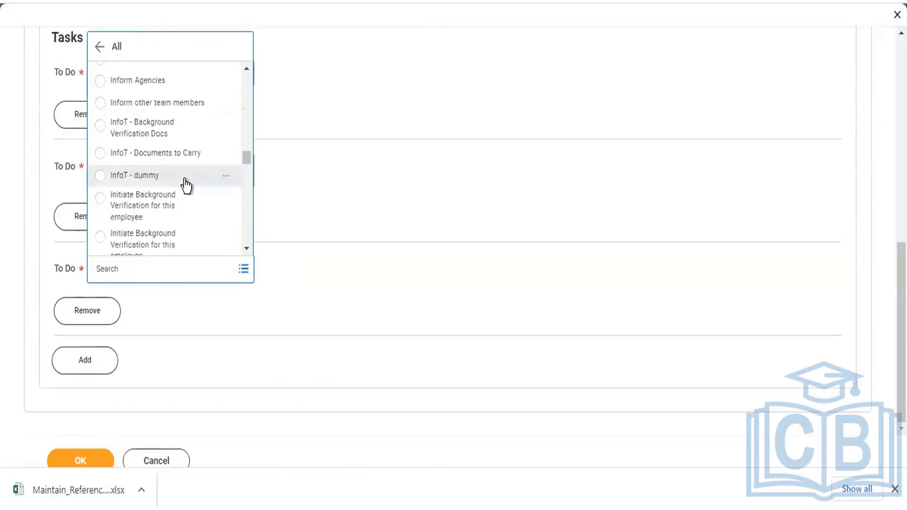
scroll(184, 180, "up", 3)
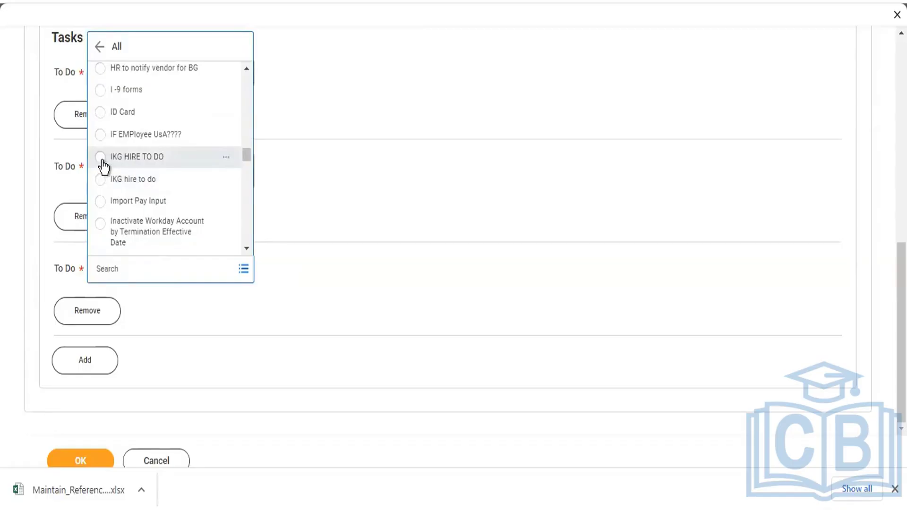
left_click(101, 157)
left_click(76, 367)
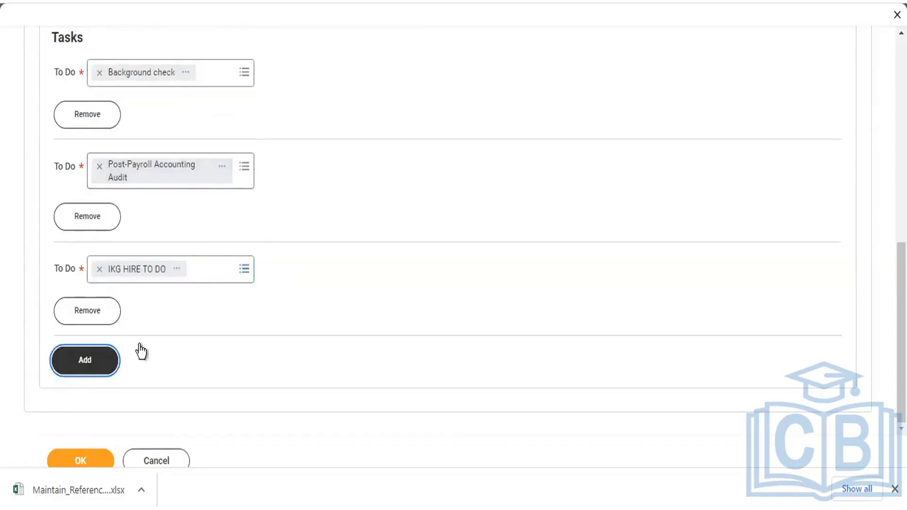
scroll(188, 256, "down", 2)
- Browse the full To Do list for the blank row and close it without selecting anything
left_click(169, 259)
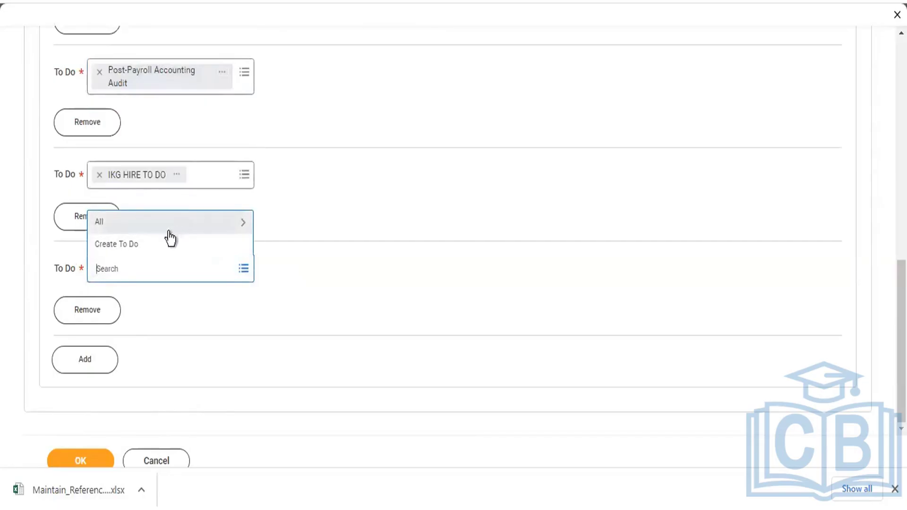
left_click(142, 222)
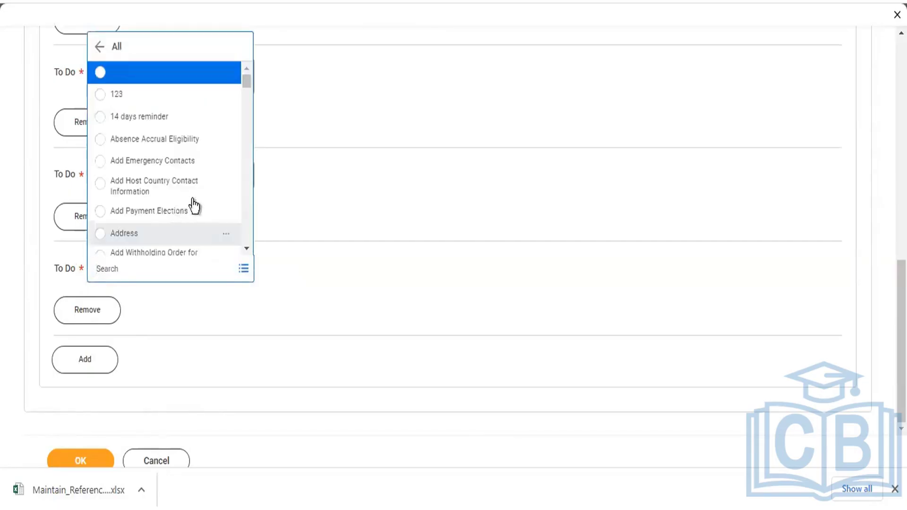
scroll(223, 146, "down", 10)
left_click_drag(249, 100, 247, 247)
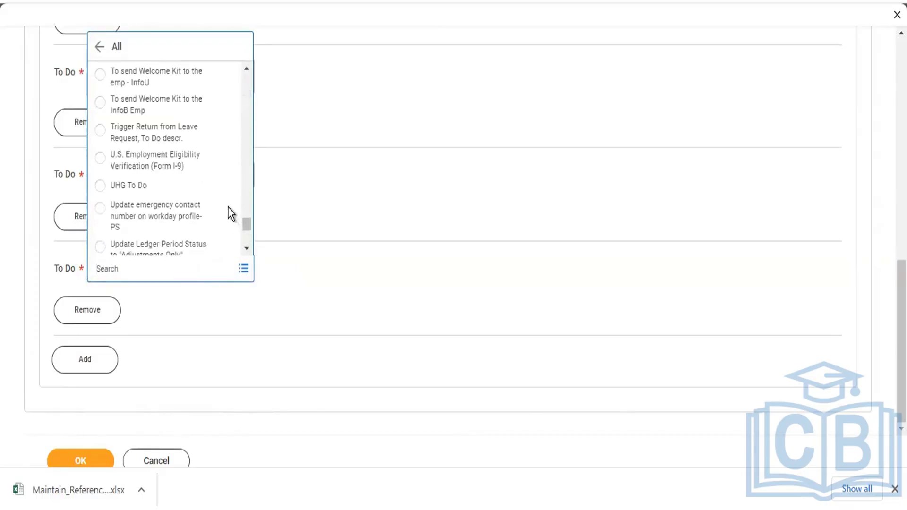
scroll(204, 165, "down", 5)
scroll(202, 165, "down", 4)
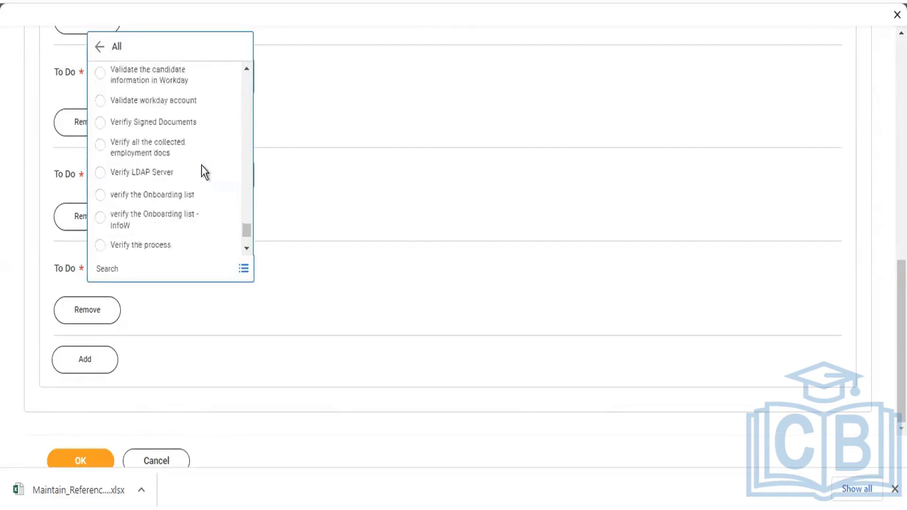
scroll(200, 167, "up", 3)
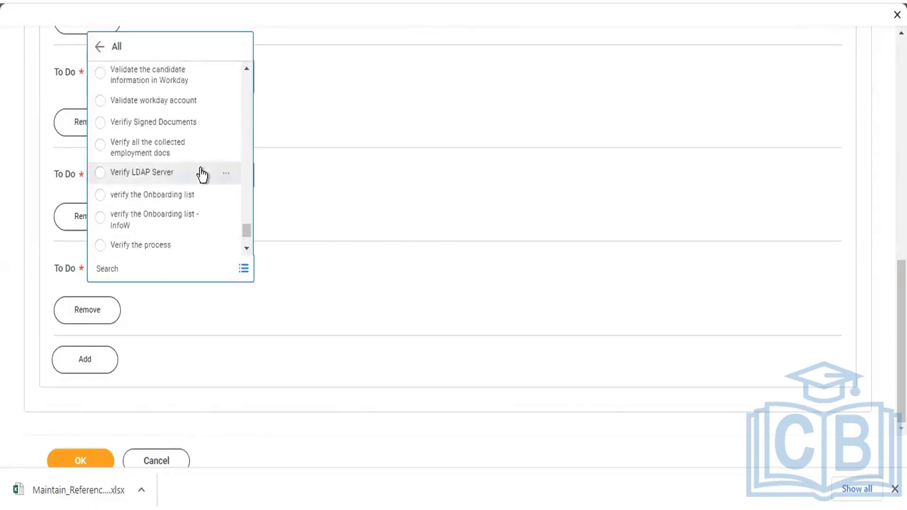
scroll(208, 175, "up", 3)
scroll(208, 176, "up", 3)
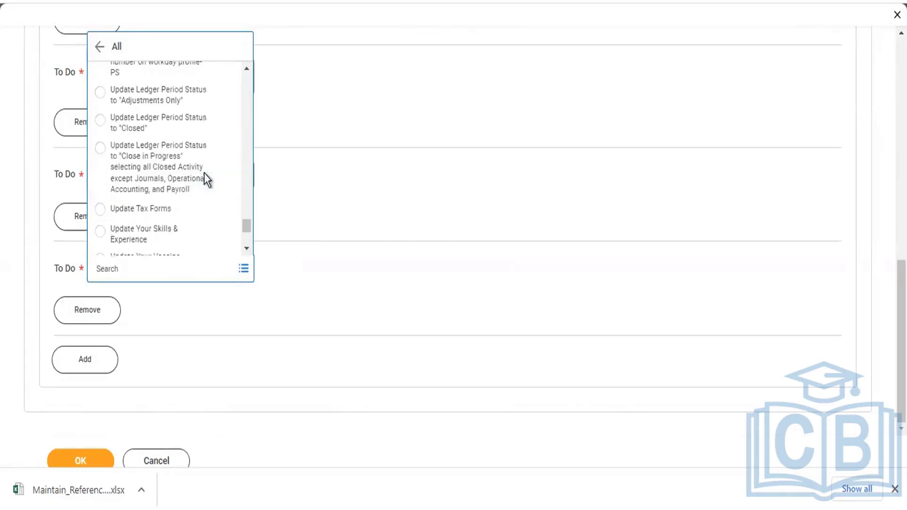
scroll(196, 168, "up", 2)
scroll(189, 161, "up", 4)
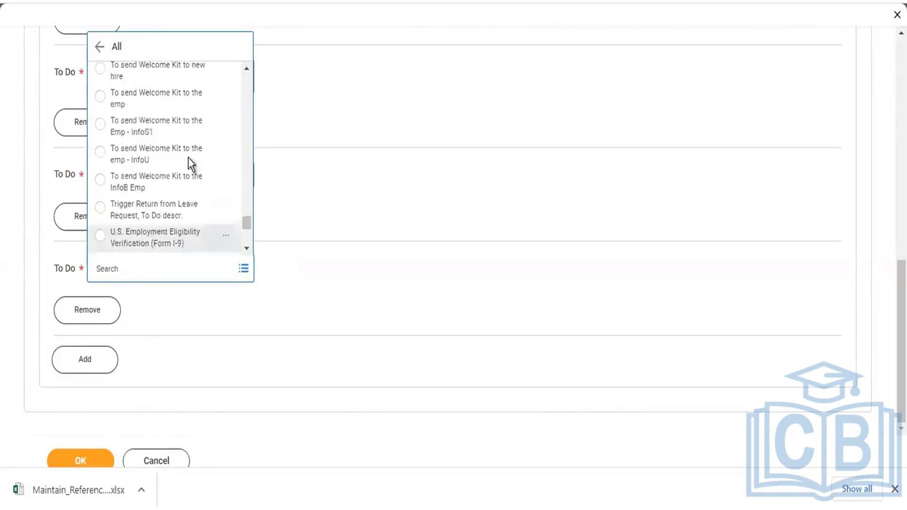
scroll(184, 161, "down", 2)
scroll(184, 161, "down", 10)
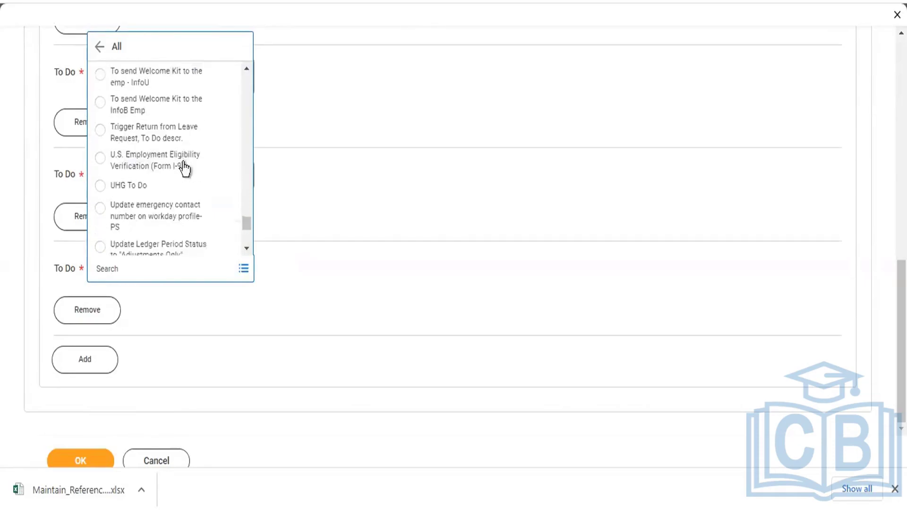
scroll(186, 164, "down", 3)
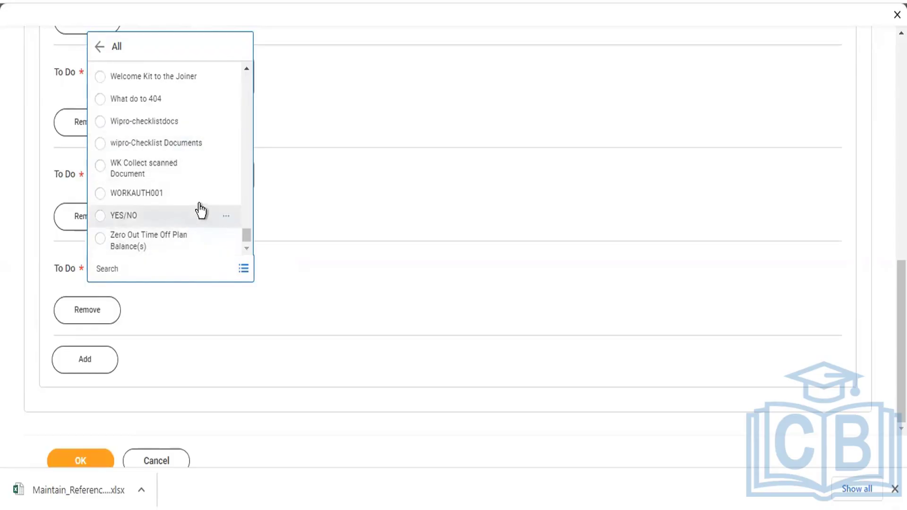
left_click(354, 197)
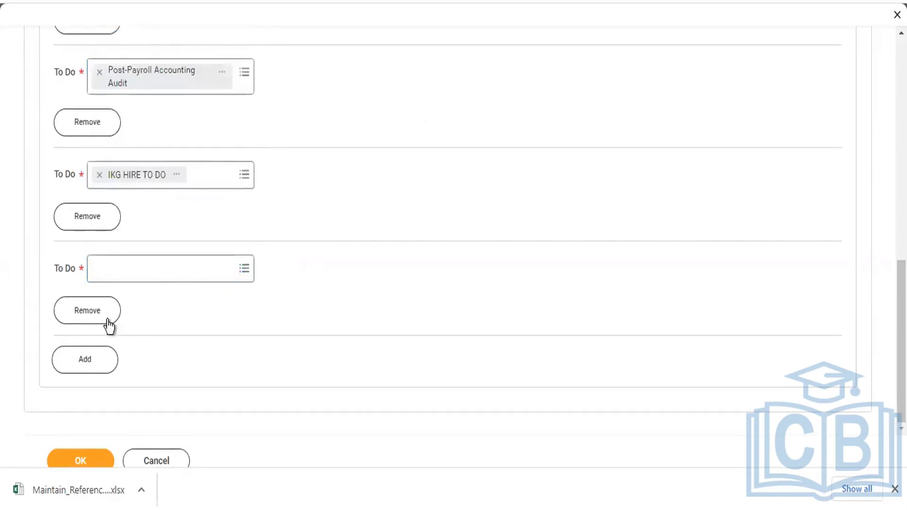
- Remove the empty To Do row and submit the distribution with its three To Do tasks
left_click(85, 325)
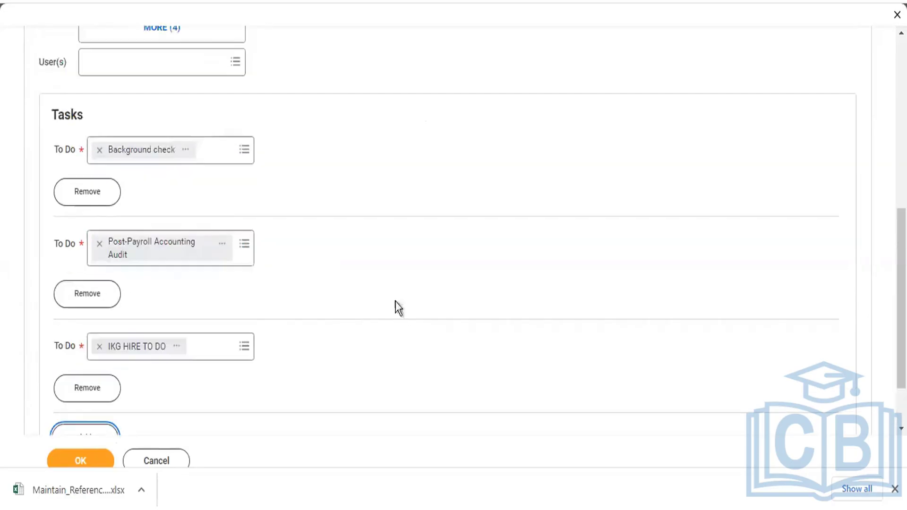
scroll(58, 149, "up", 2)
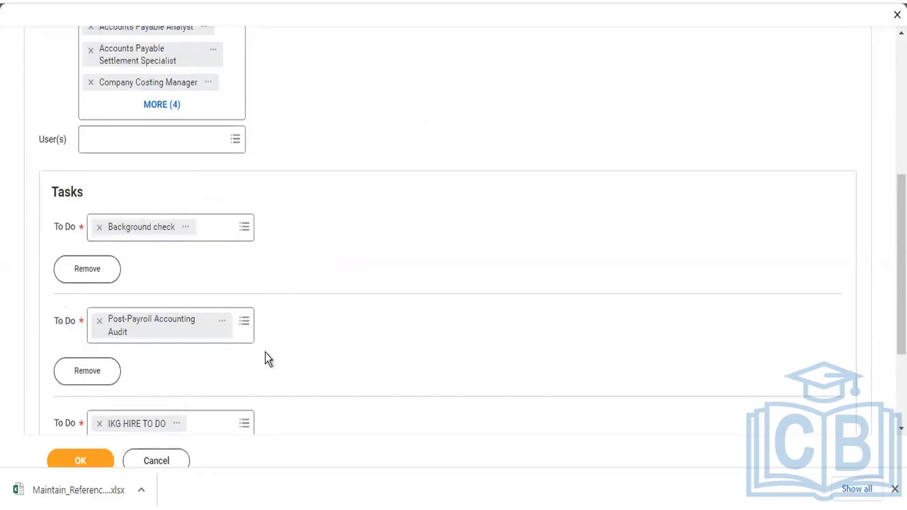
scroll(308, 319, "down", 4)
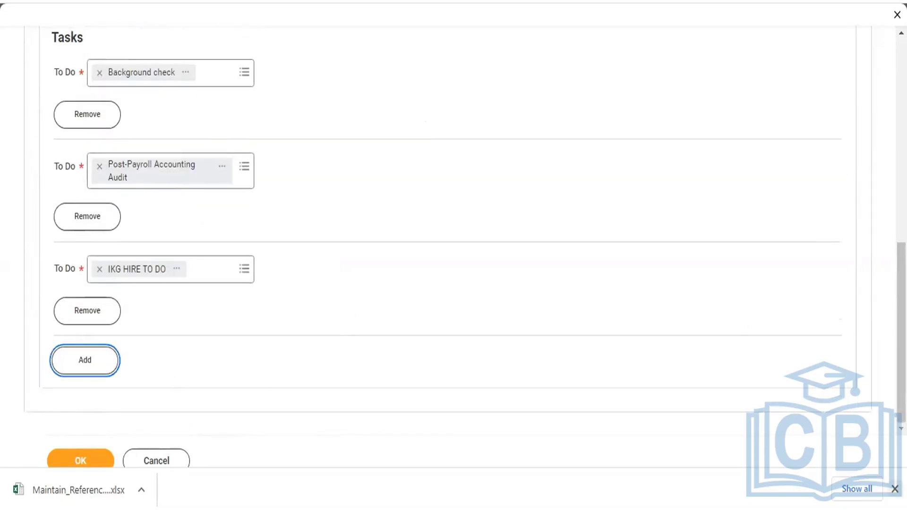
left_click(895, 489)
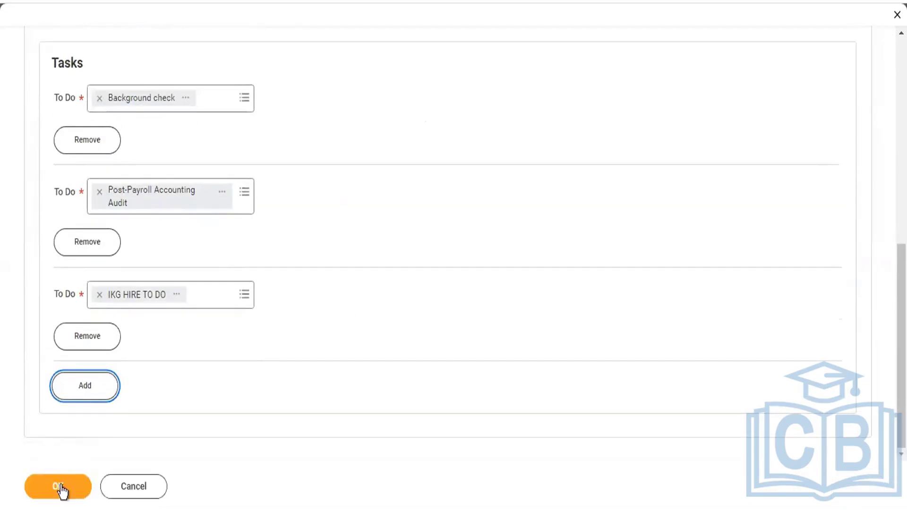
left_click(66, 487)
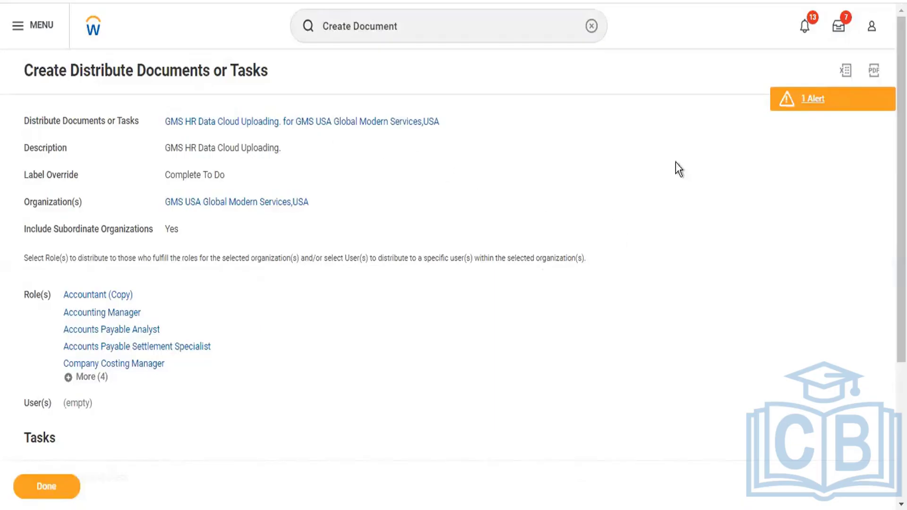
left_click(822, 106)
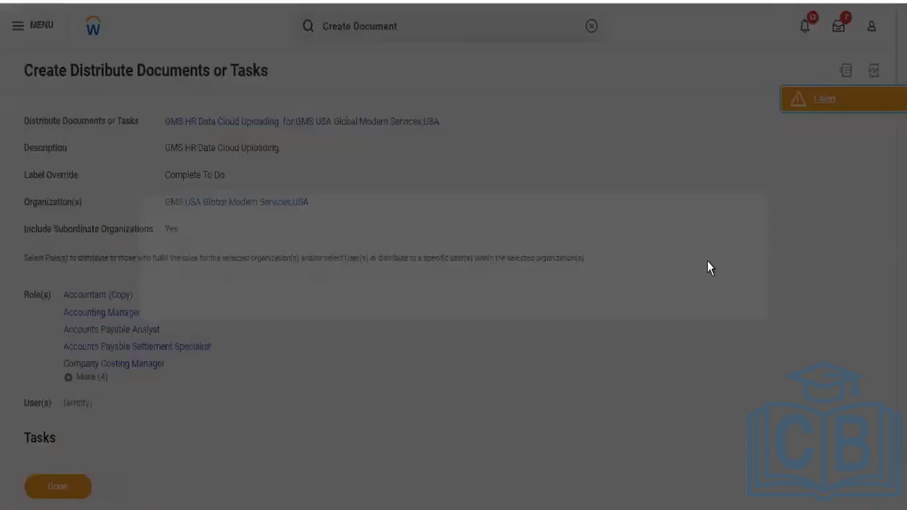
left_click(884, 180)
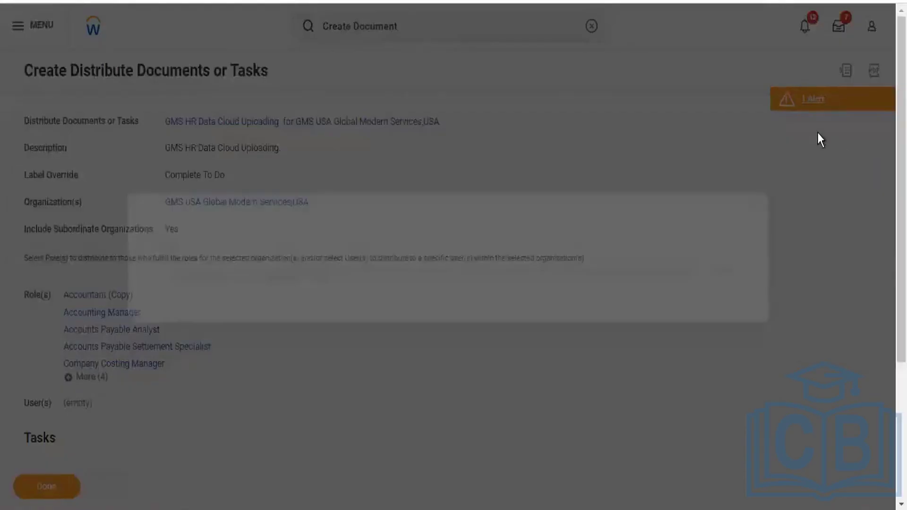
scroll(411, 319, "down", 4)
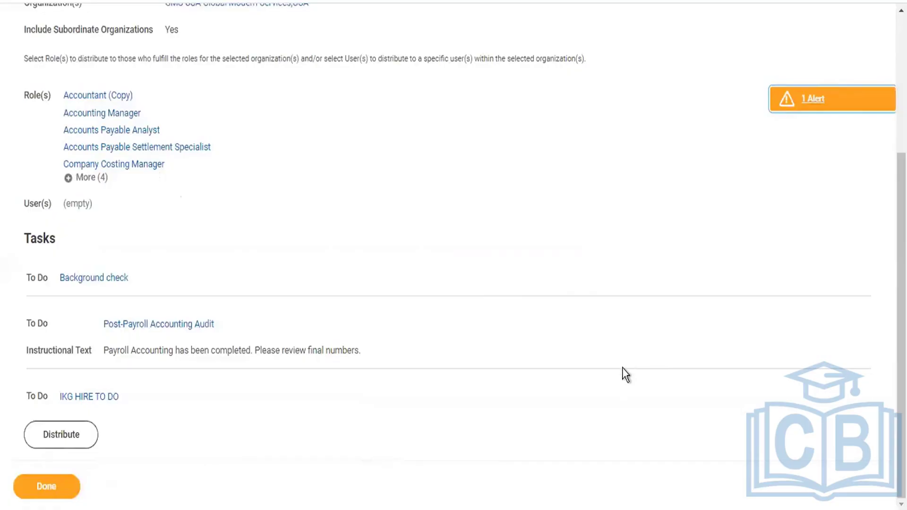
scroll(172, 367, "up", 2)
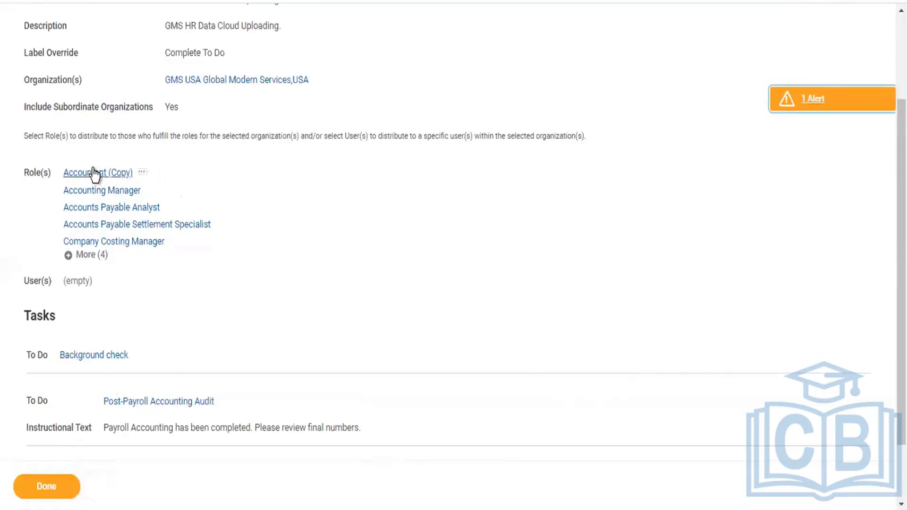
scroll(118, 342, "up", 2)
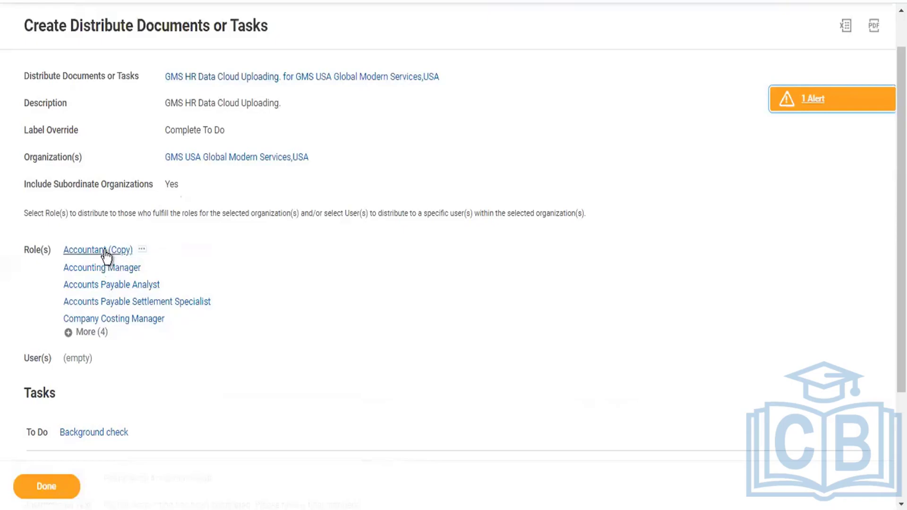
scroll(122, 277, "up", 1)
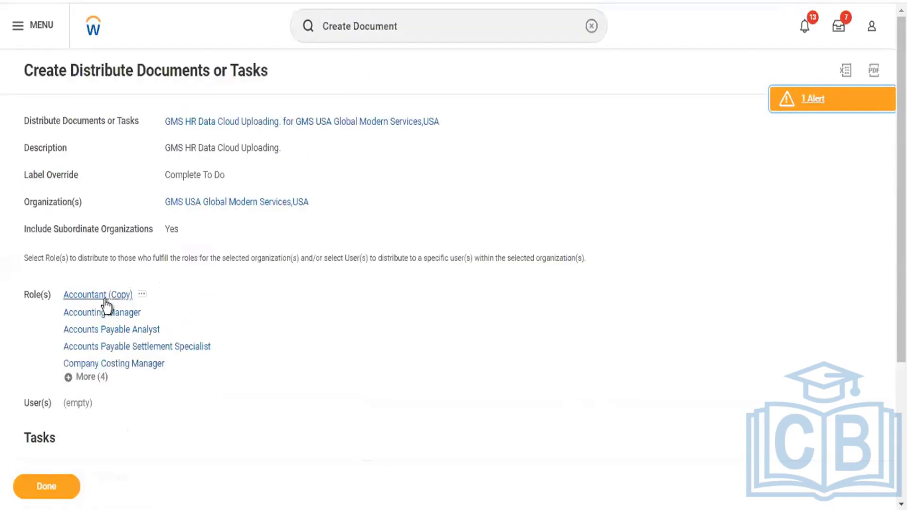
- Export the Accountant (Copy) role details to an Excel file
left_click(142, 295)
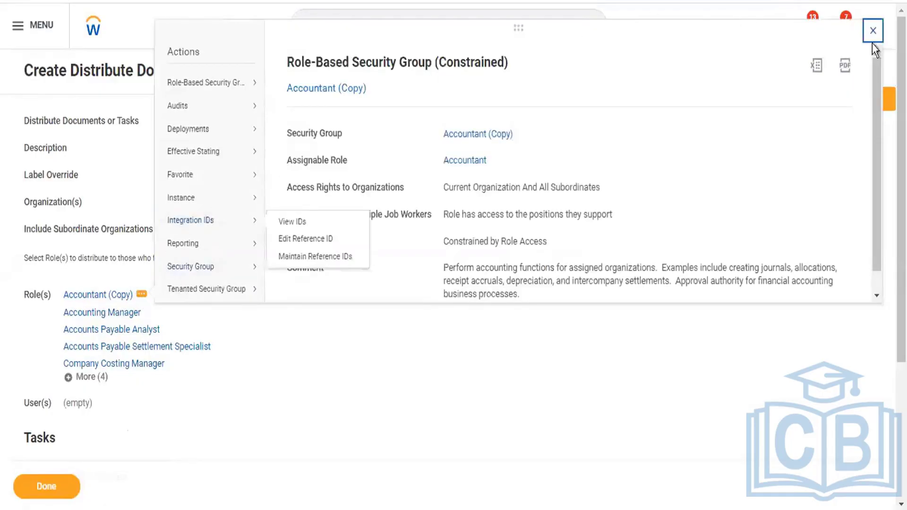
left_click(819, 67)
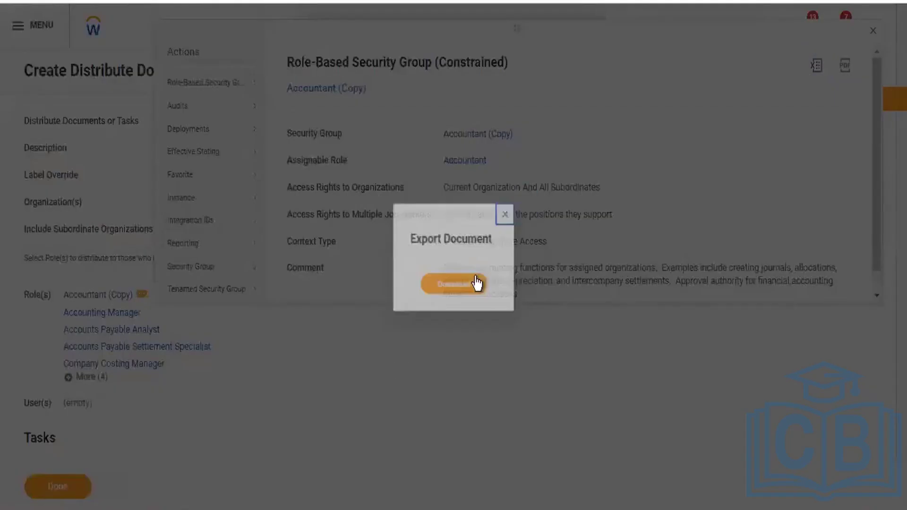
left_click(466, 289)
left_click(151, 337)
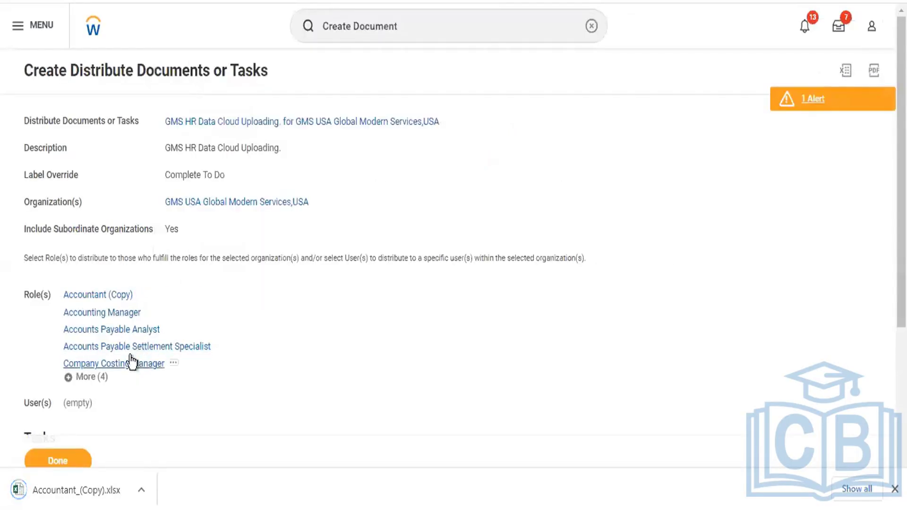
- Export the Accounting Manager role details to an Excel file
mouse_move(115, 314)
left_click(150, 315)
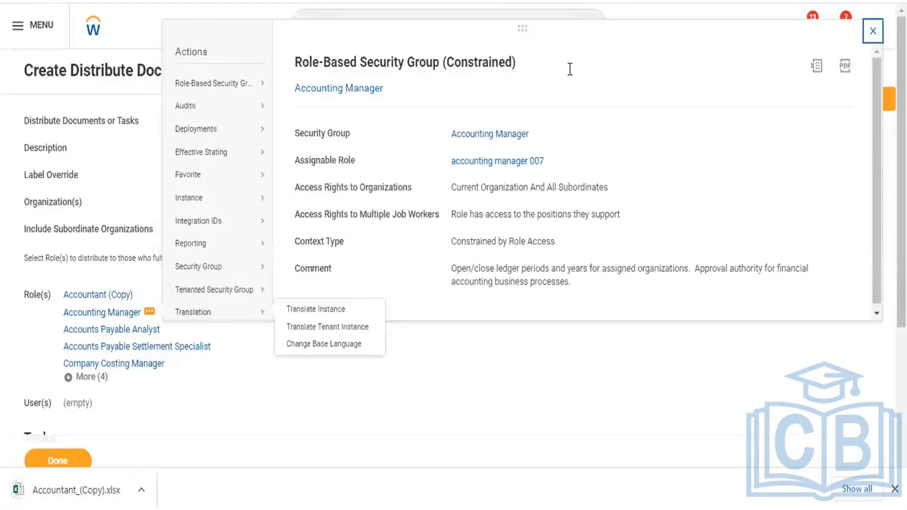
left_click(817, 65)
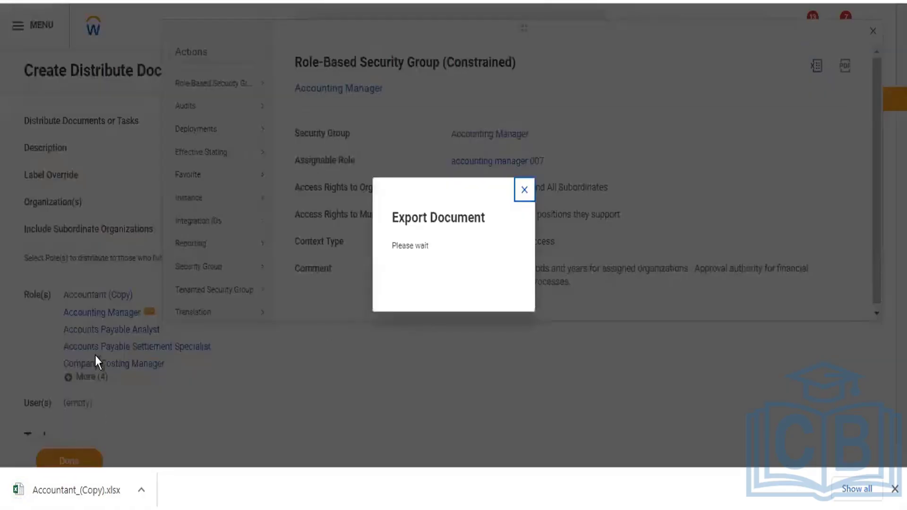
left_click(457, 279)
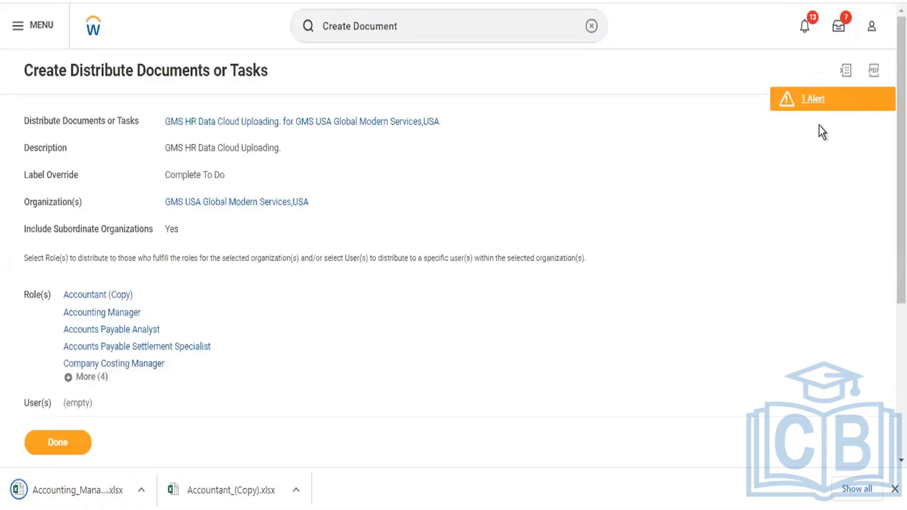
- Export the distribution summary page to Excel and finish with Done
left_click(846, 72)
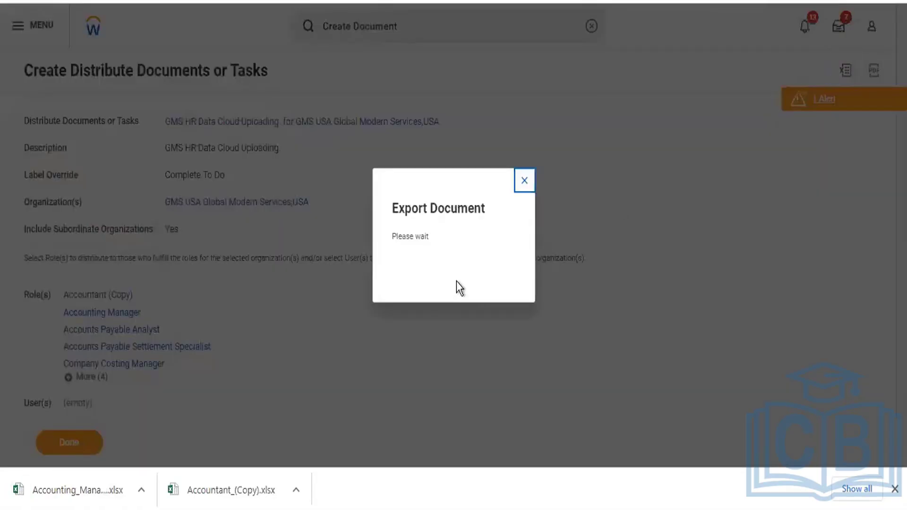
left_click(458, 267)
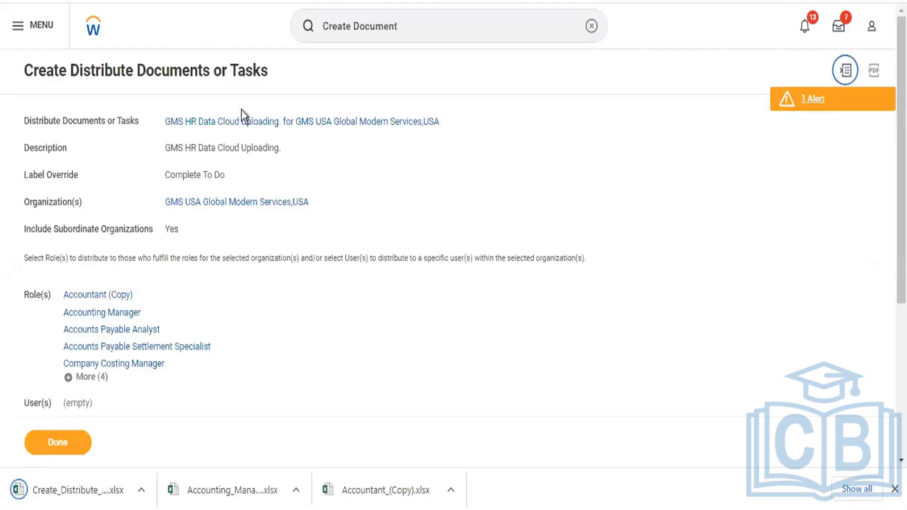
left_click(74, 440)
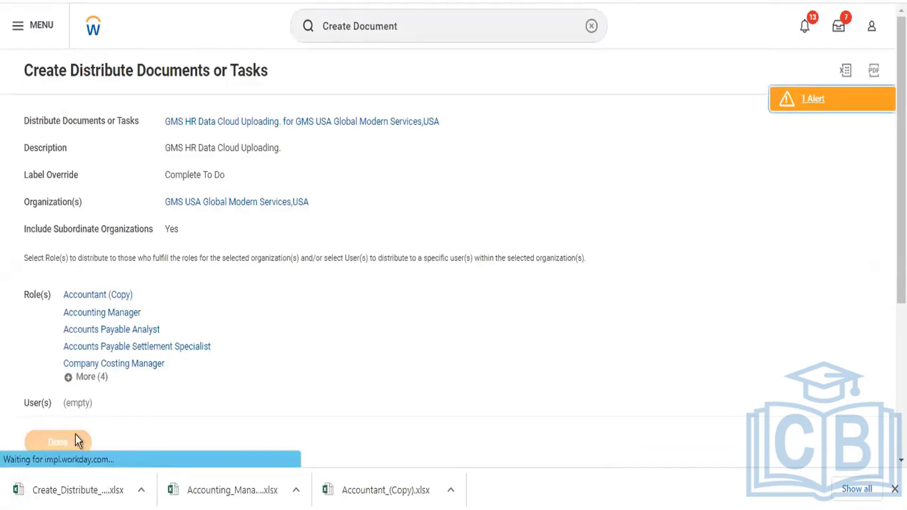